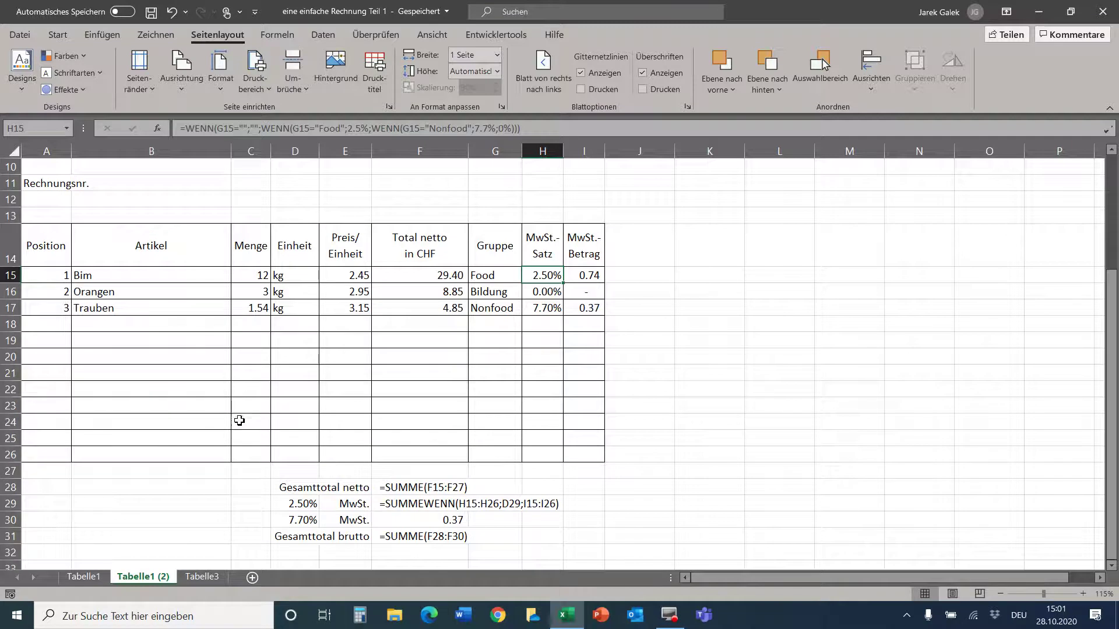
Replace every "=" with "=" in cells F28:F31 to turn the totals' text formulas into calculating formulas
double_click(375, 492)
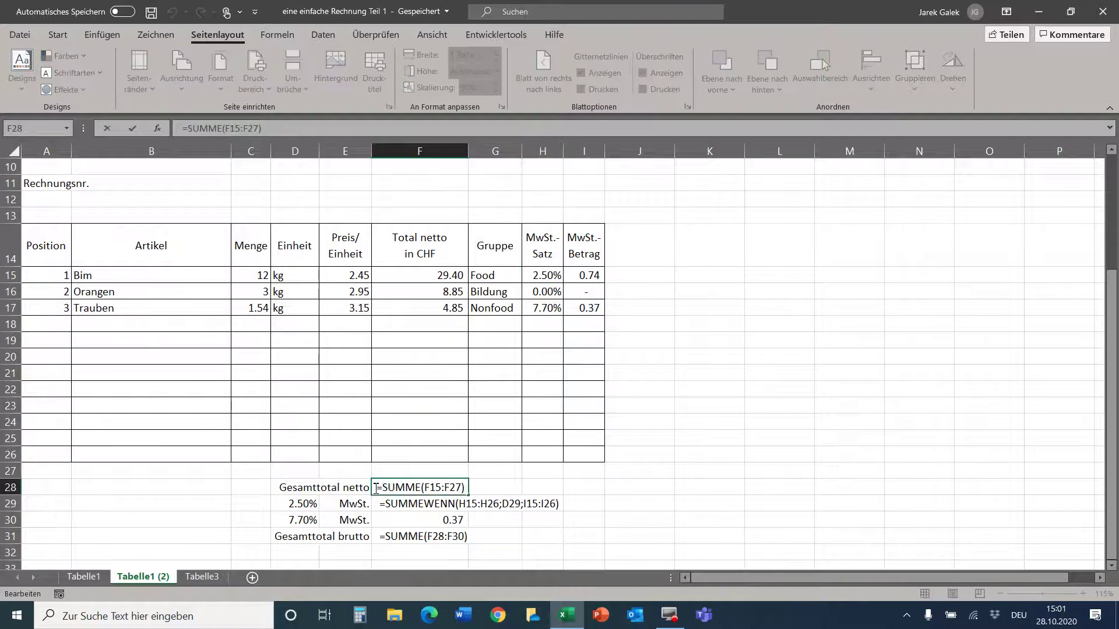
key("Escape")
left_click_drag(376, 488, 377, 536)
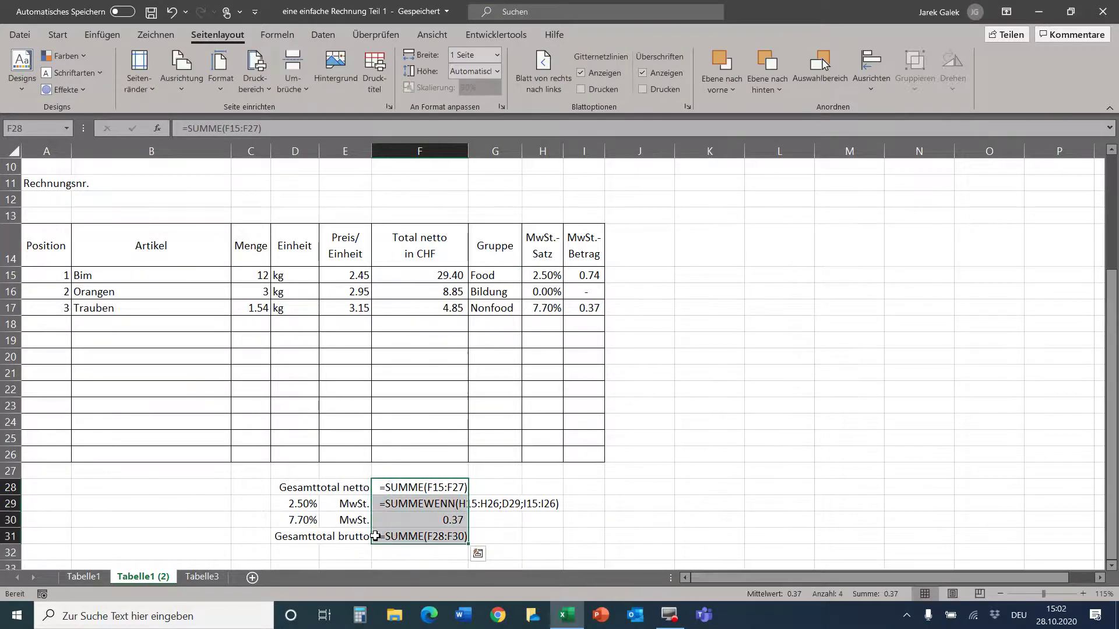
key("ctrl+h")
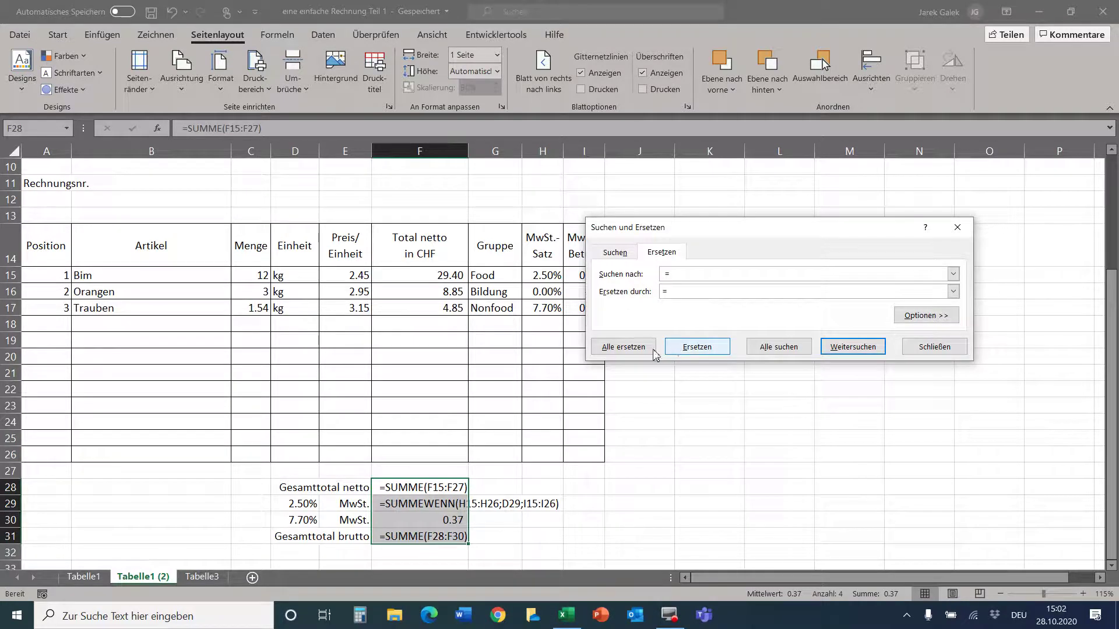
left_click(623, 347)
left_click(586, 349)
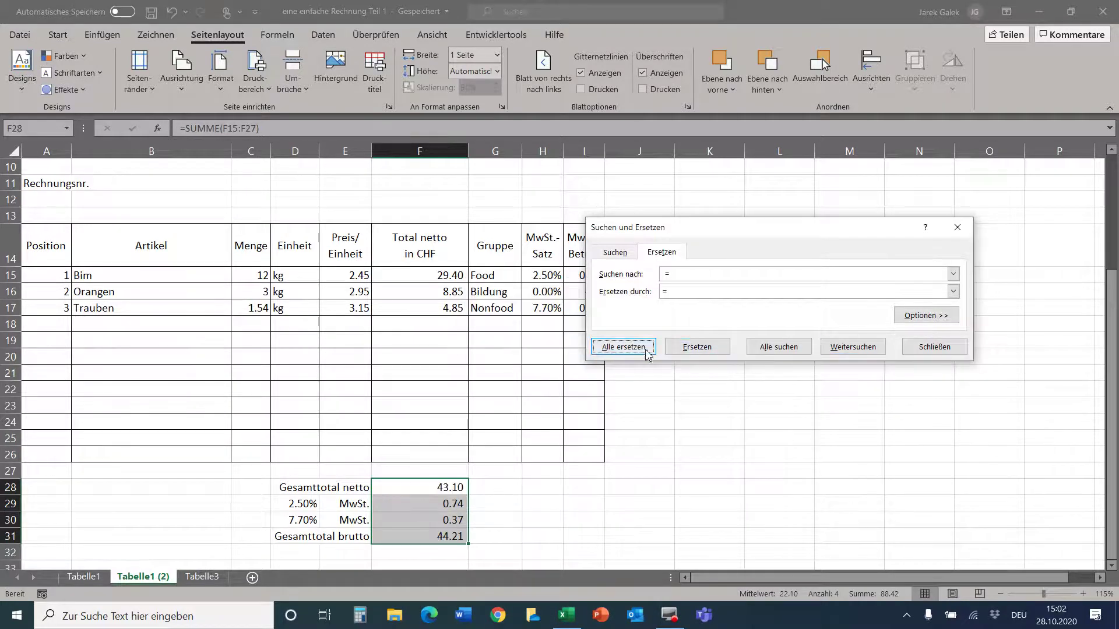
left_click(913, 345)
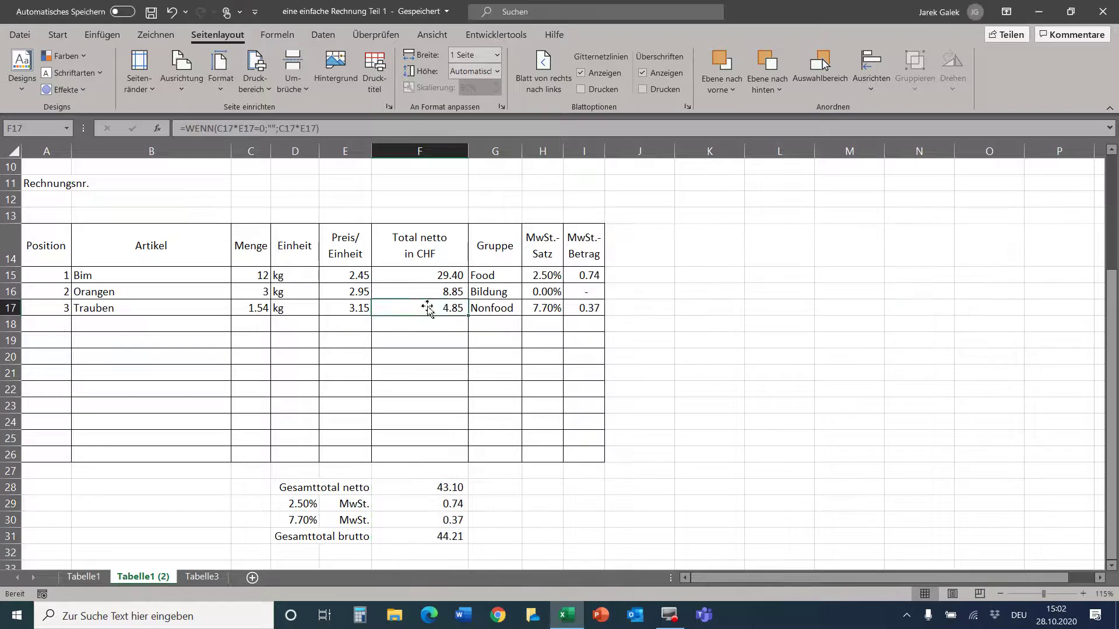
Enter the article Tisch in row 18 with quantity 12, unit Stk. and unit price 50
left_click(99, 289)
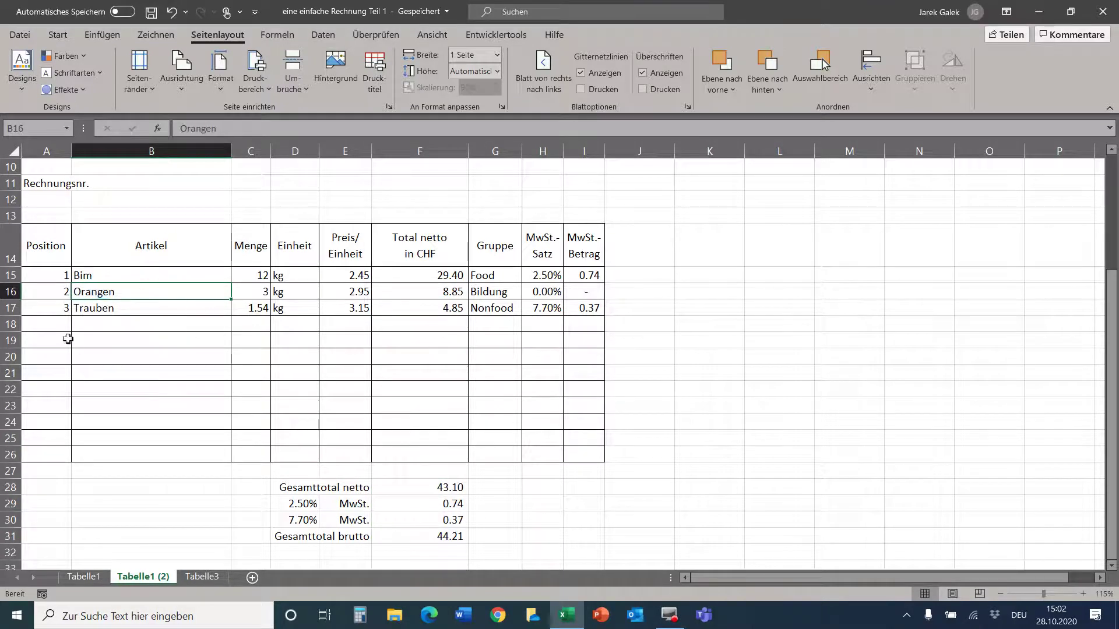
left_click(99, 325)
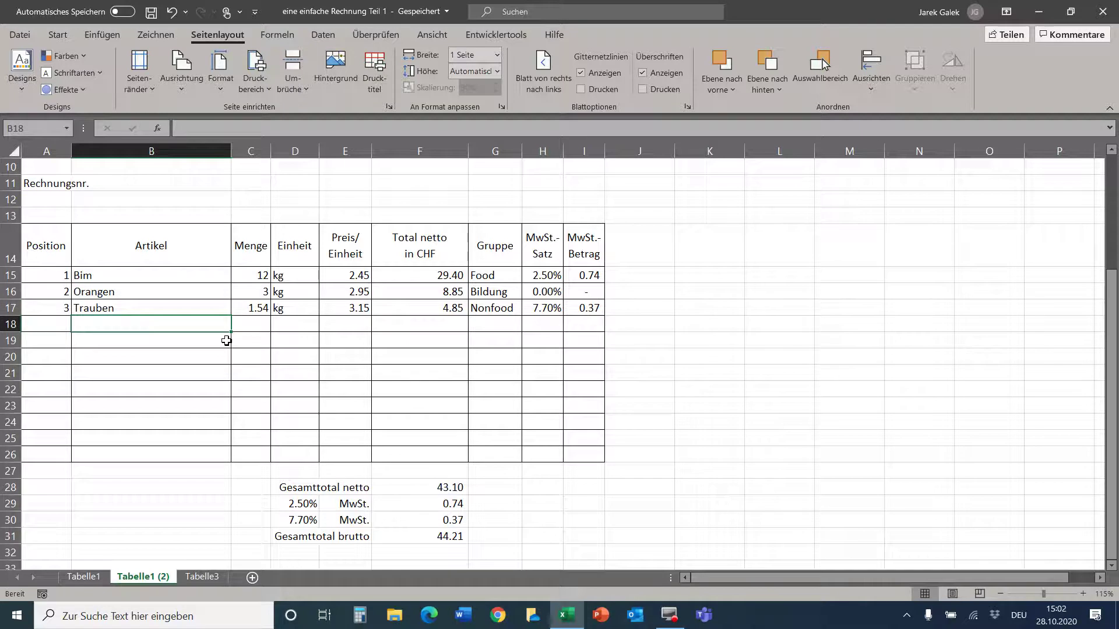
type("Tisch")
key("Tab")
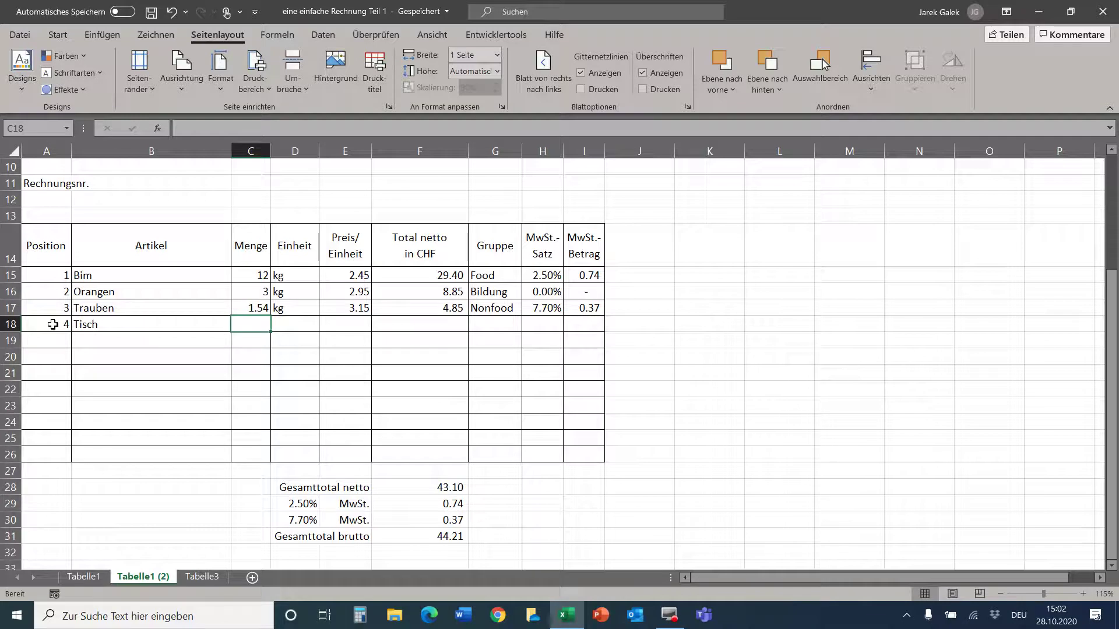
type("12")
key("Tab")
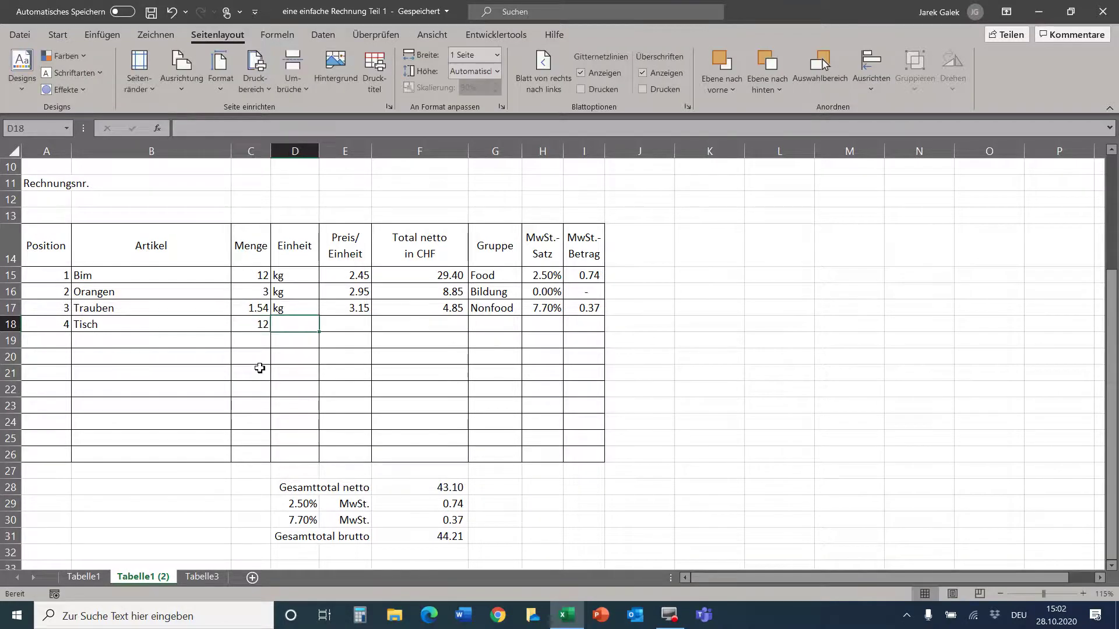
type("Stk.")
key("Tab")
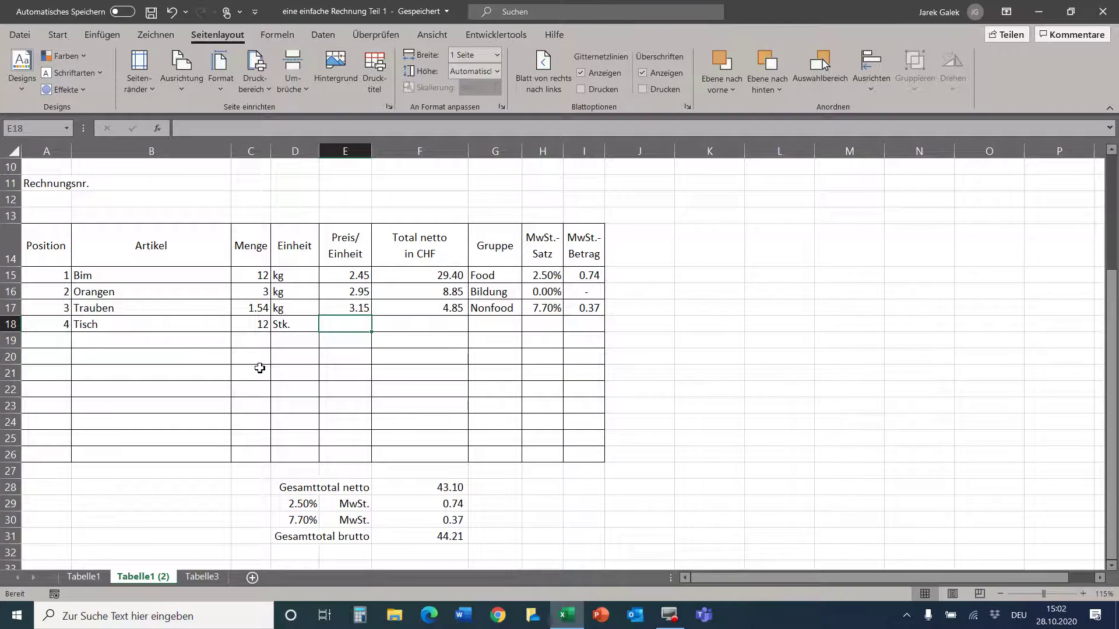
type("50")
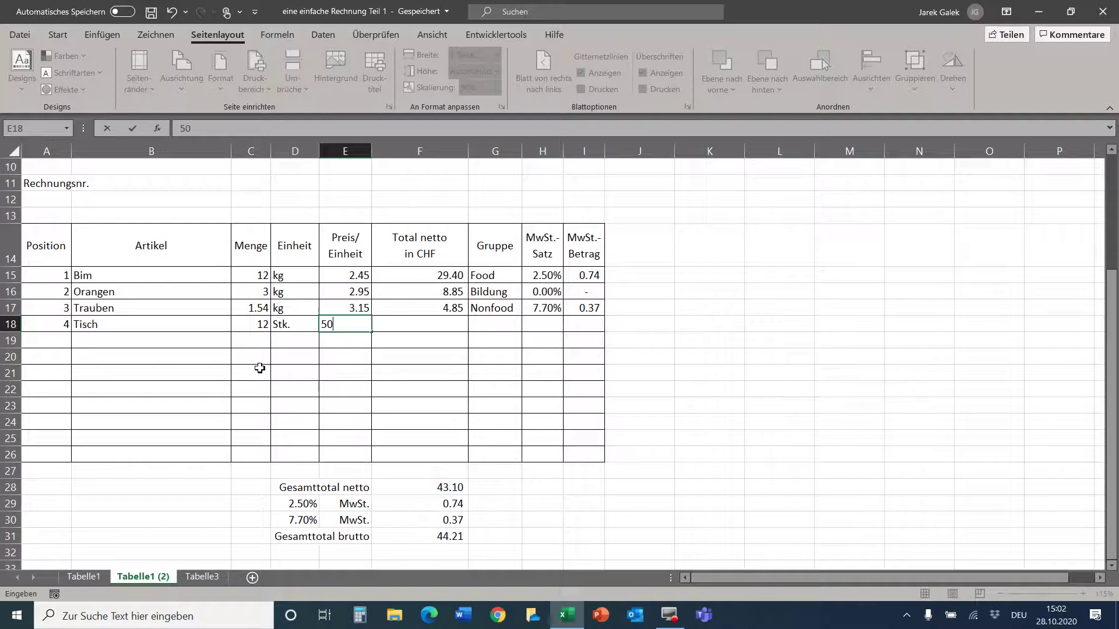
key("Tab")
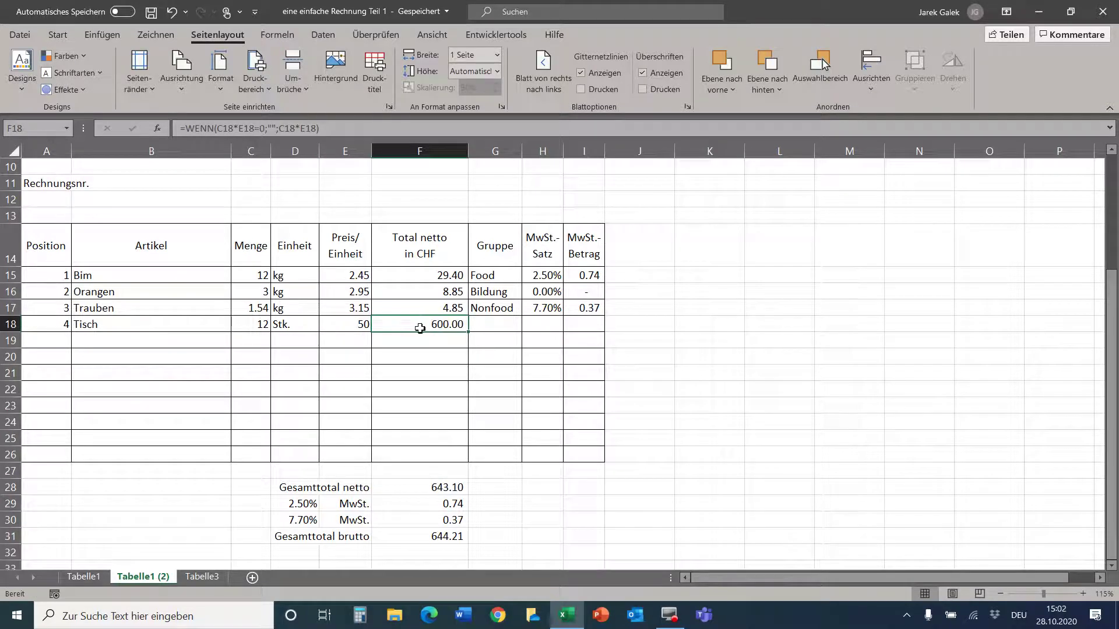
Assign the group Nonfood to the Tisch item in cell G18
left_click(490, 327)
left_click(528, 328)
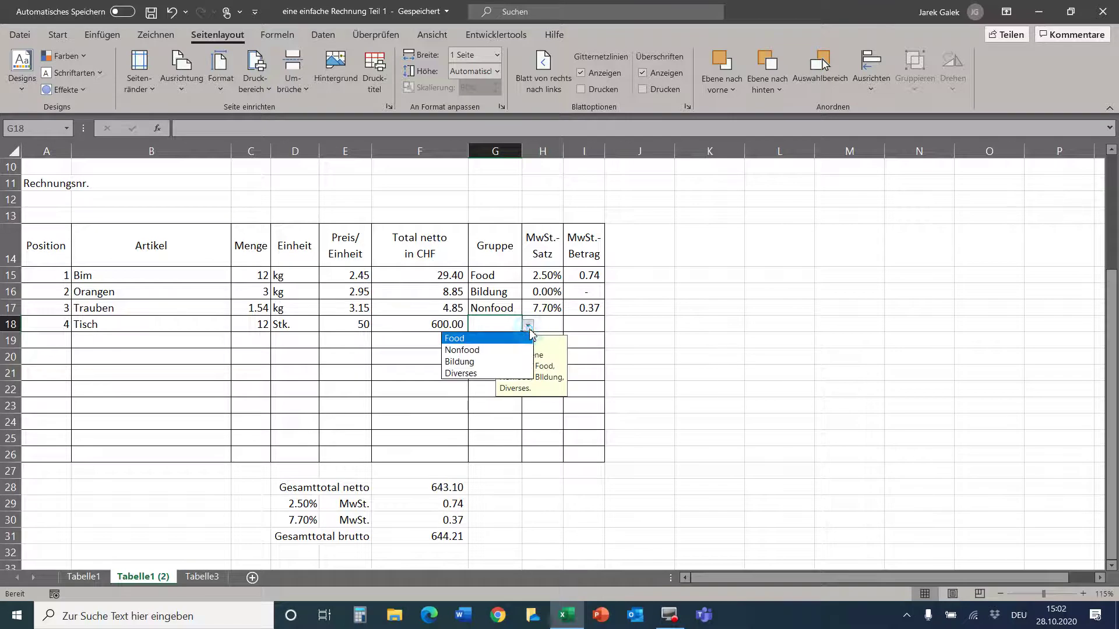
left_click(513, 350)
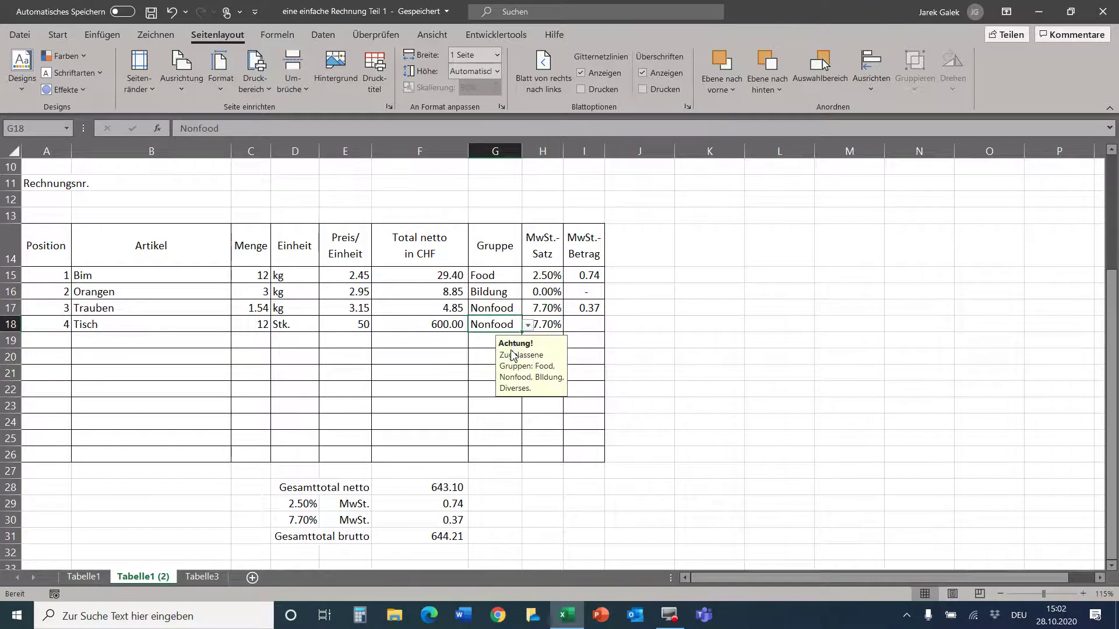
Fill the MwSt.-Betrag formula from cell I17 down to the end of the invoice table
left_click(653, 326)
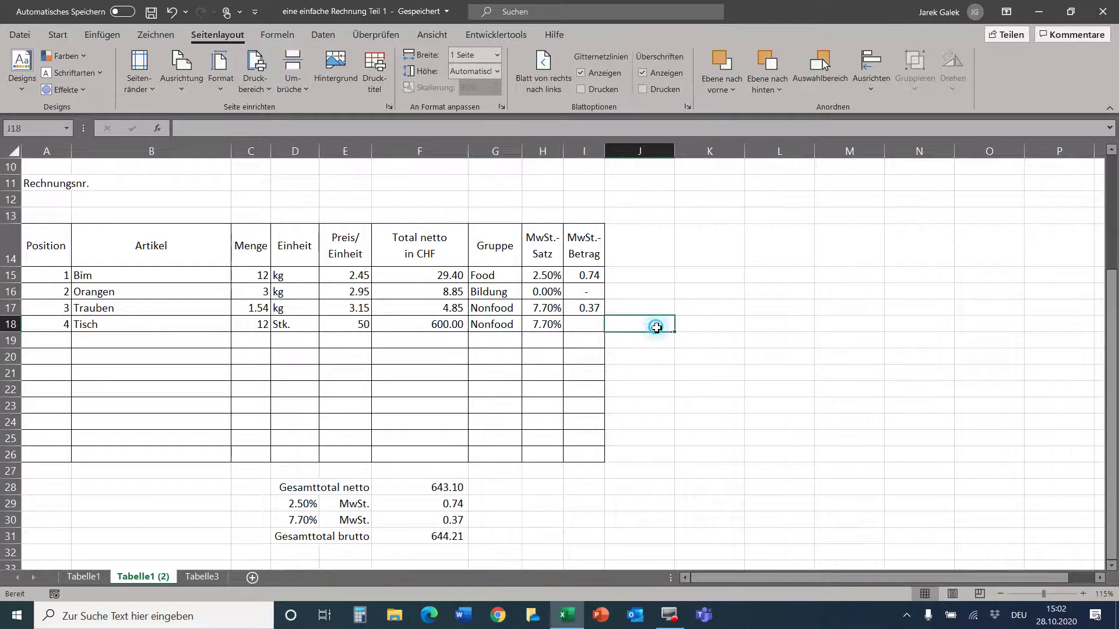
left_click(581, 307)
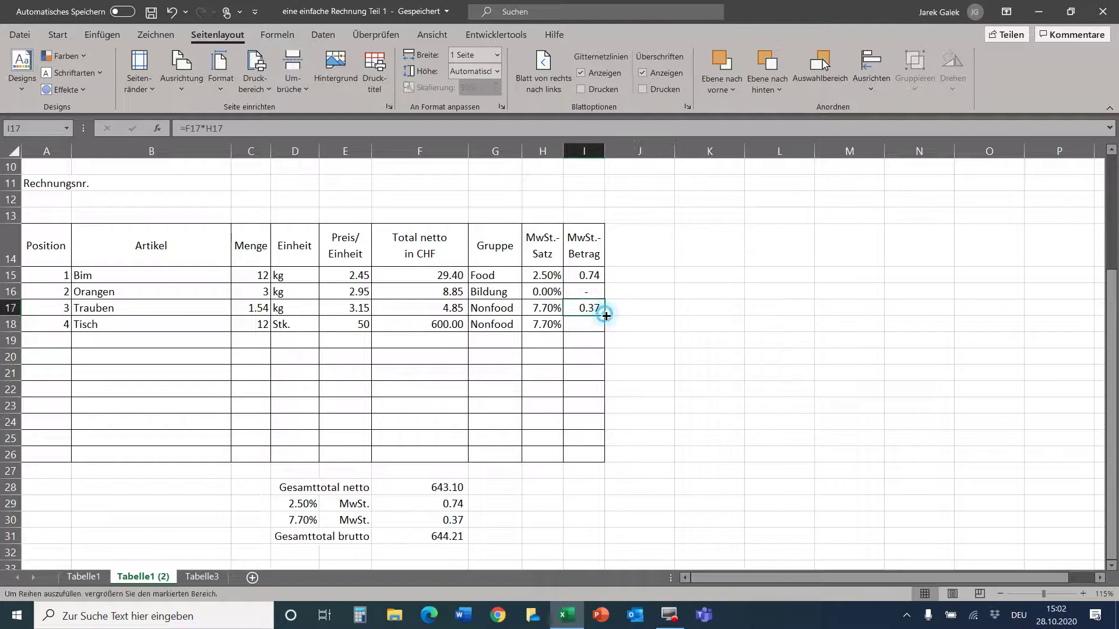
double_click(606, 316)
Change the MwSt.-Betrag formula in I15 to =WENN(H15="";"";F15*H15) so rows without a tax rate stay blank
left_click(589, 277)
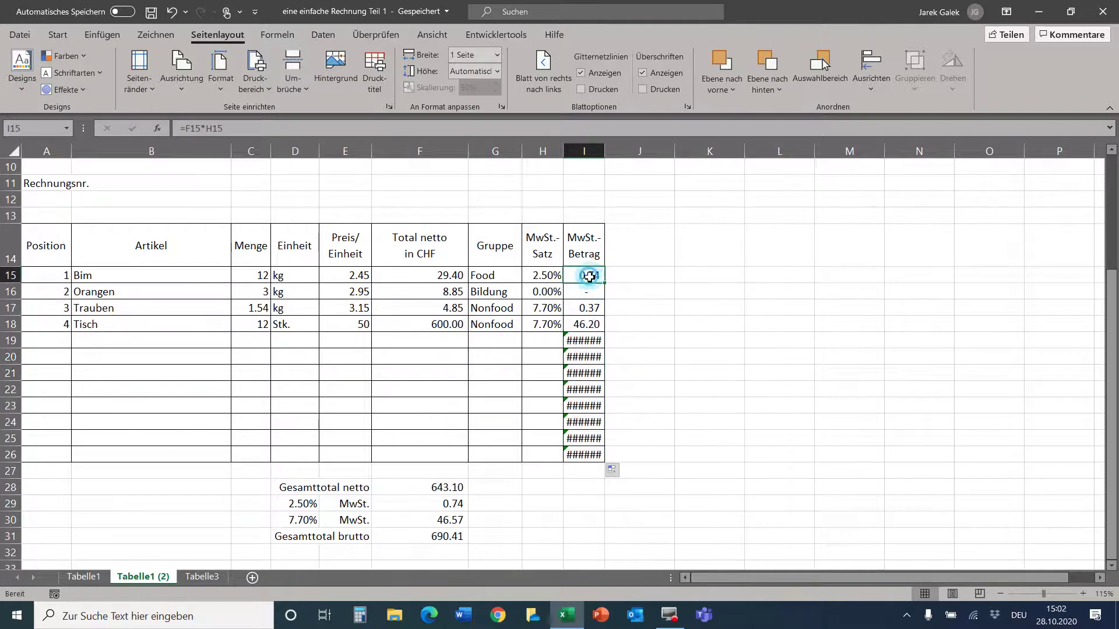
double_click(590, 276)
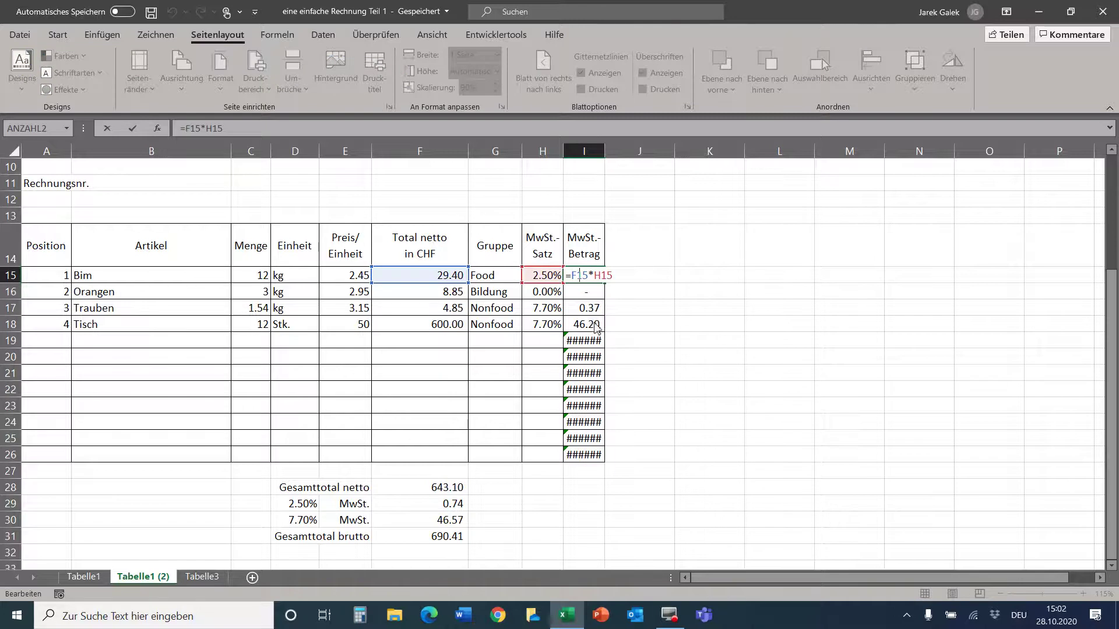
type("WENN(")
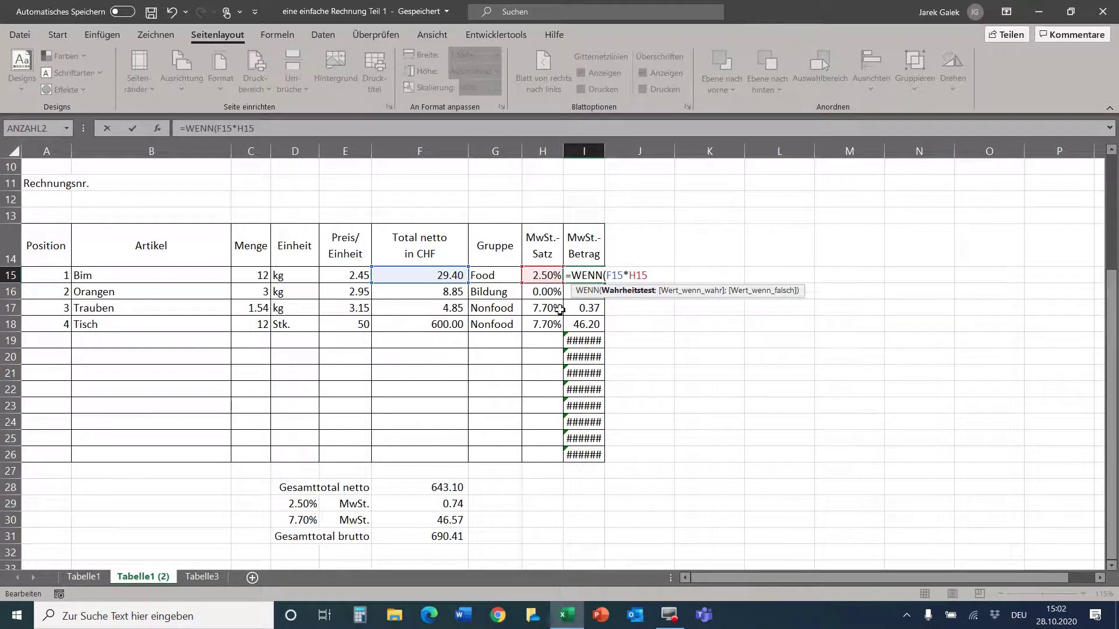
left_click(545, 277)
type("=\"\";\"\";")
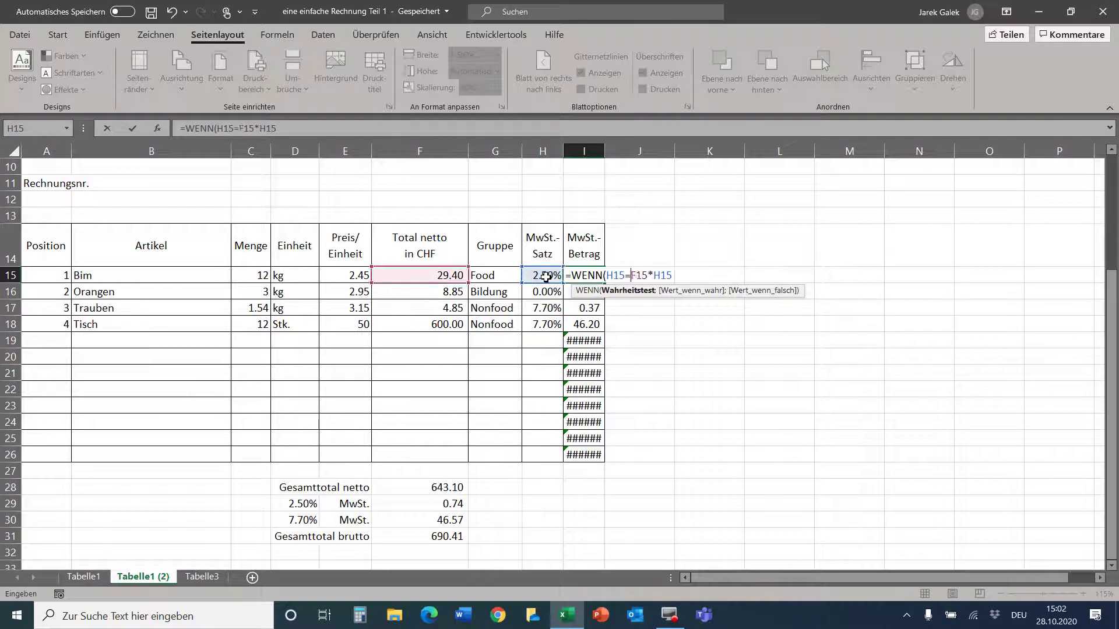
key("Return")
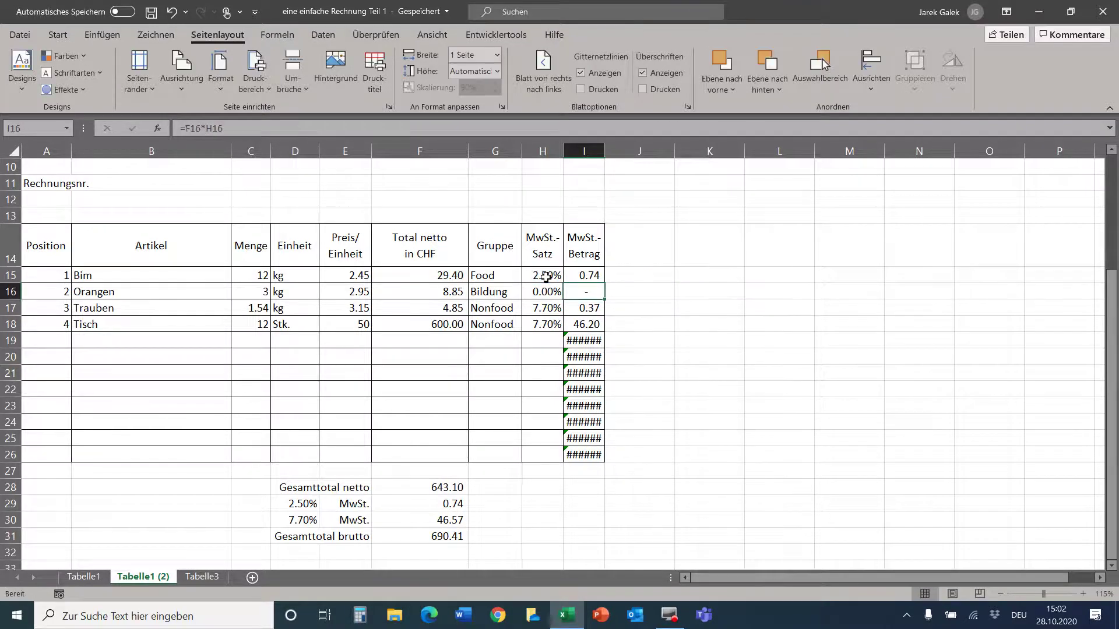
Copy the WENN formula from I15 down the MwSt.-Betrag column to row 26 and check the copied formulas
left_click(586, 275)
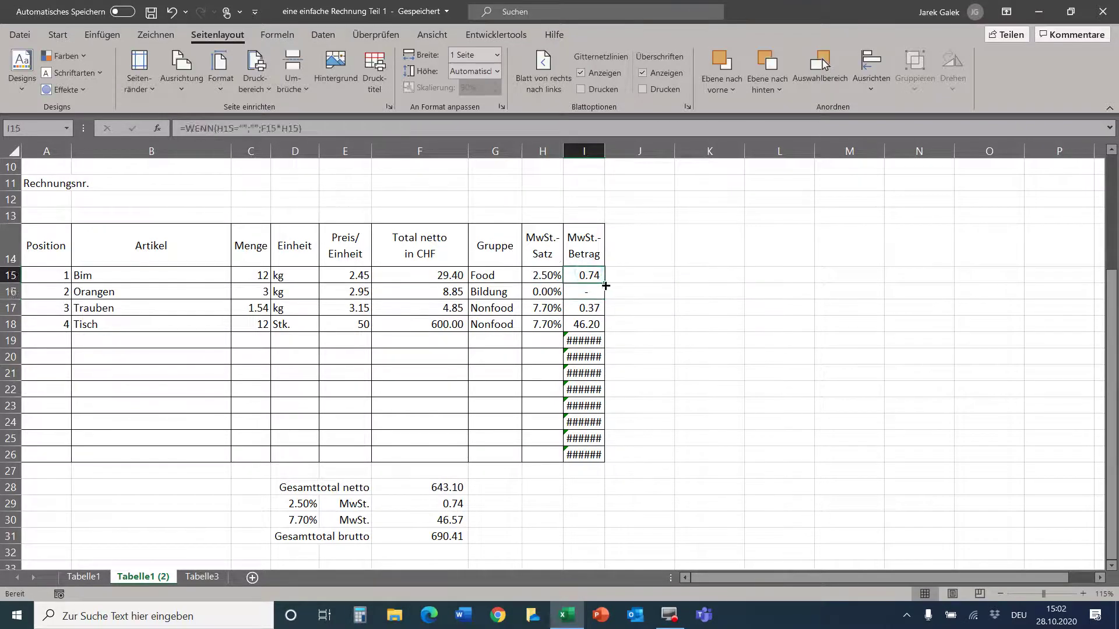
double_click(604, 284)
left_click(585, 340)
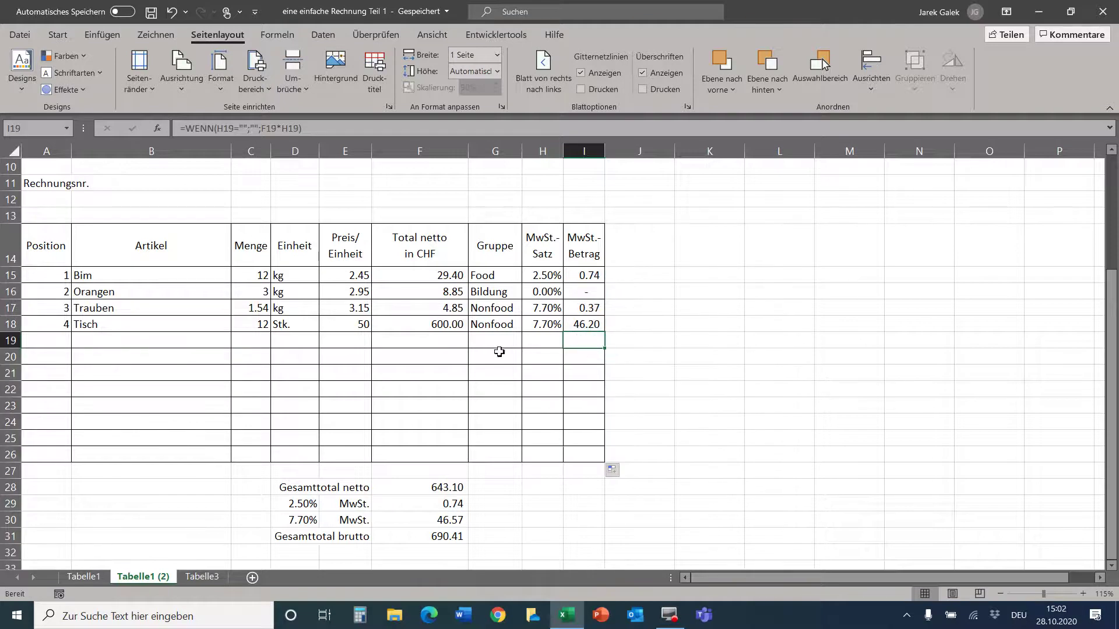
left_click(589, 323)
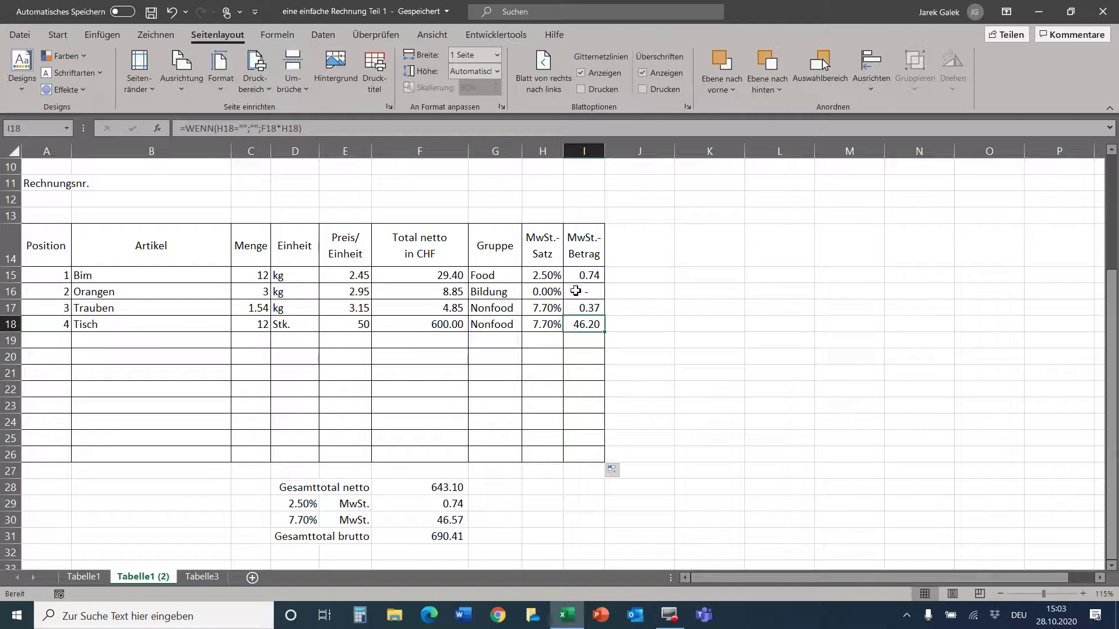
Check the totals' formulas and round the Gesamttotal brutto in F31 to 0.05 with =VRUNDEN(SUMME(F28:F30);0.05)
left_click(406, 488)
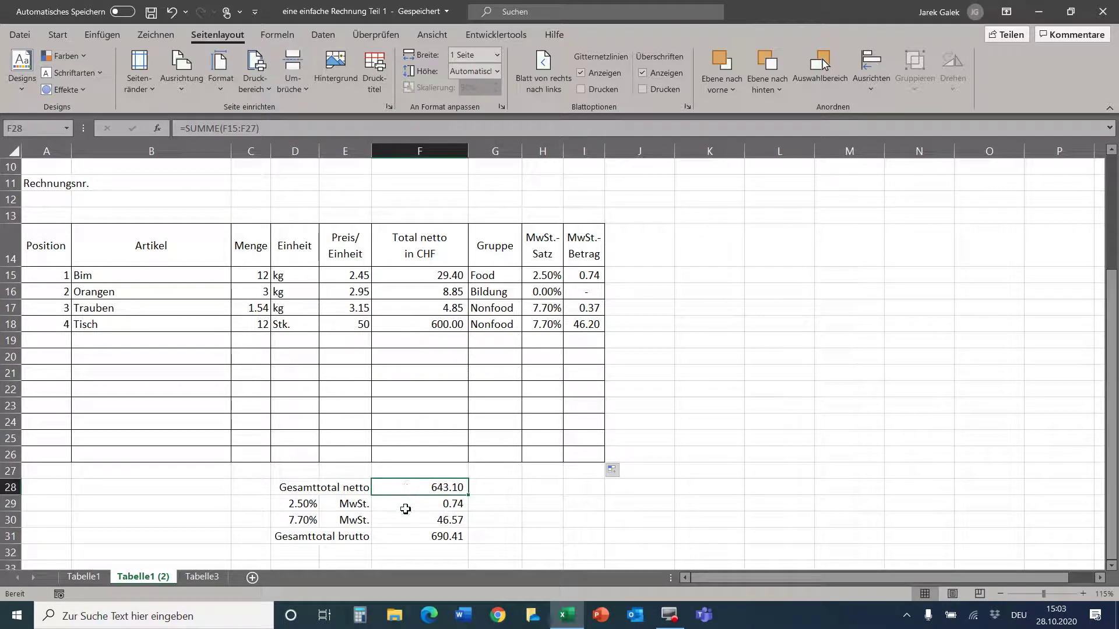
left_click(406, 505)
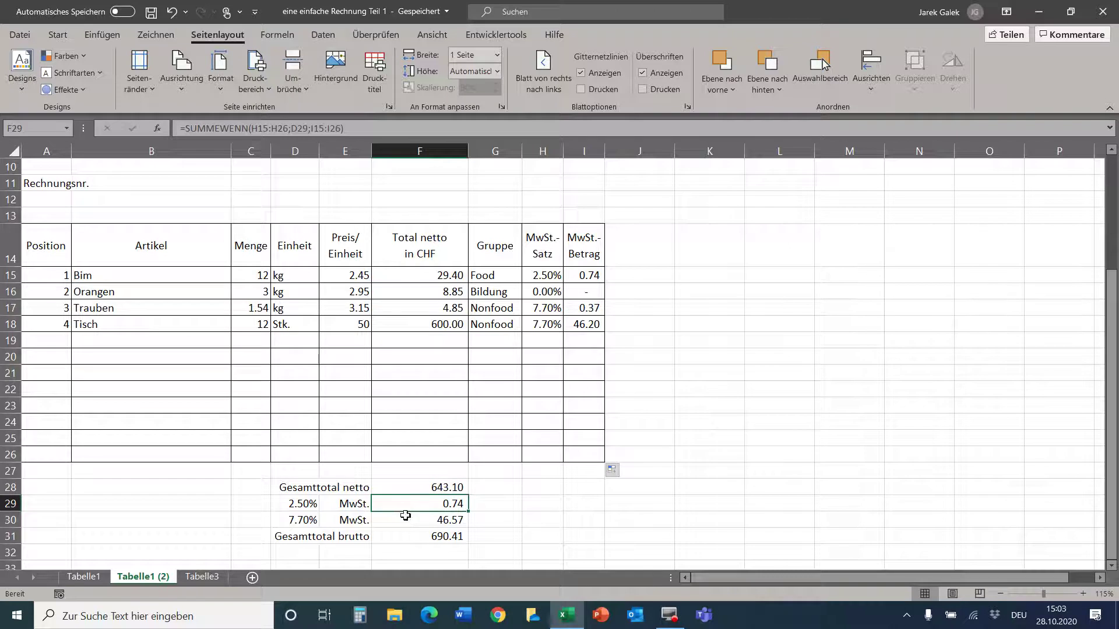
left_click(389, 519)
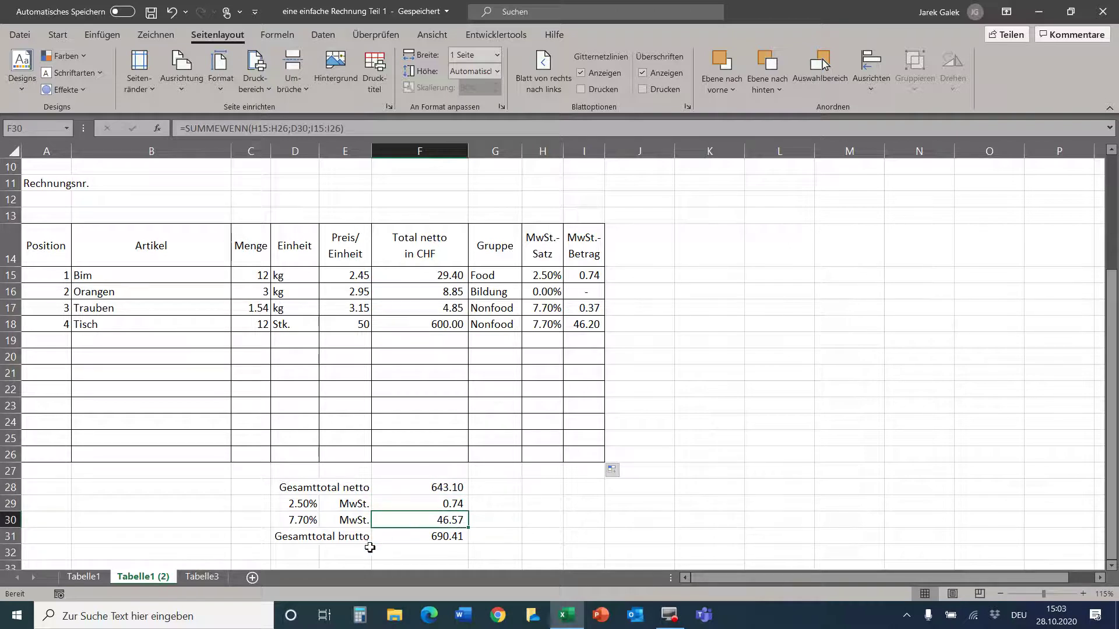
left_click(380, 540)
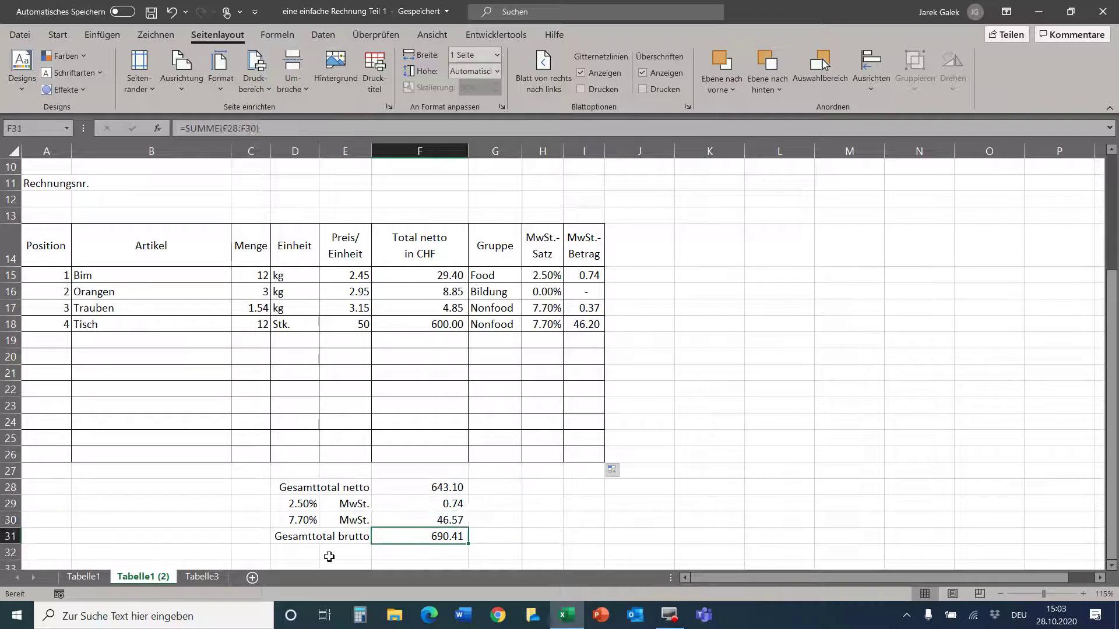
double_click(406, 538)
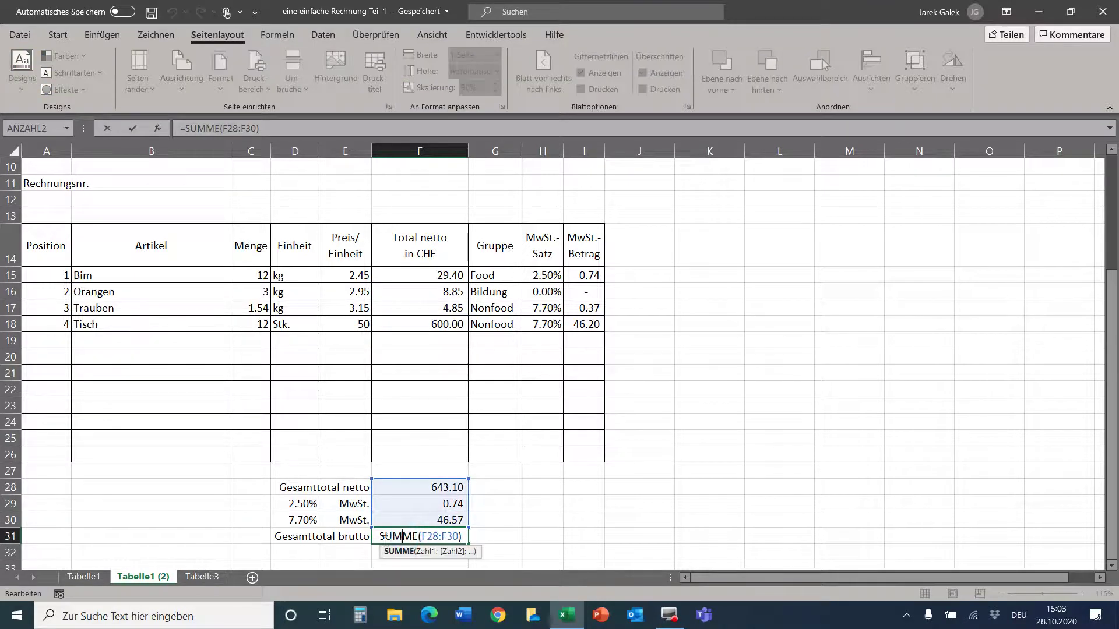
left_click(379, 538)
type("vrund")
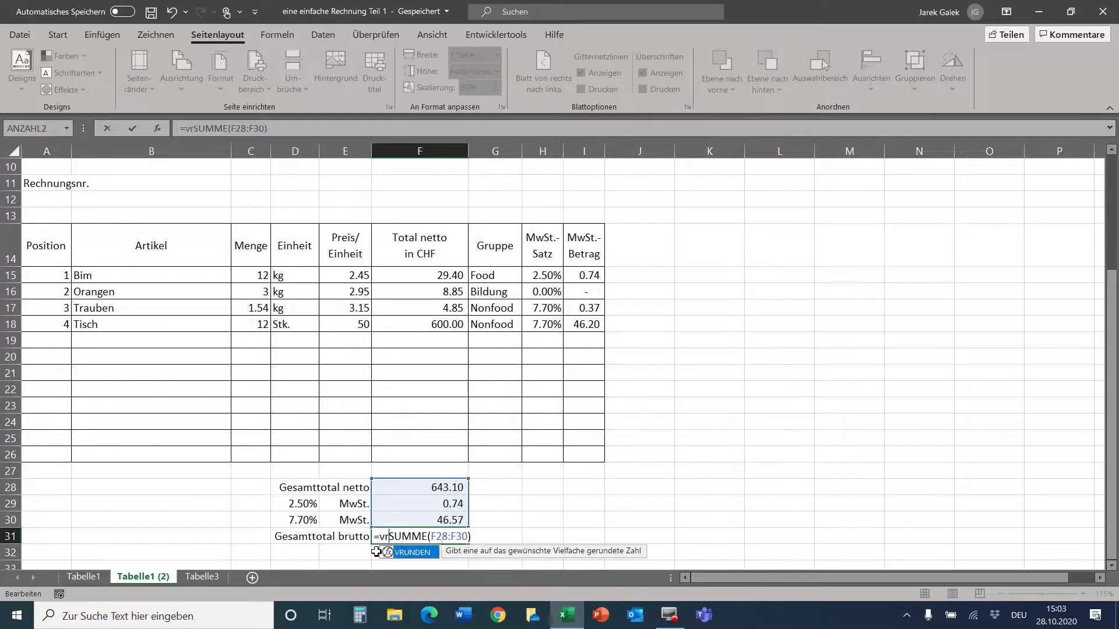
key("Tab")
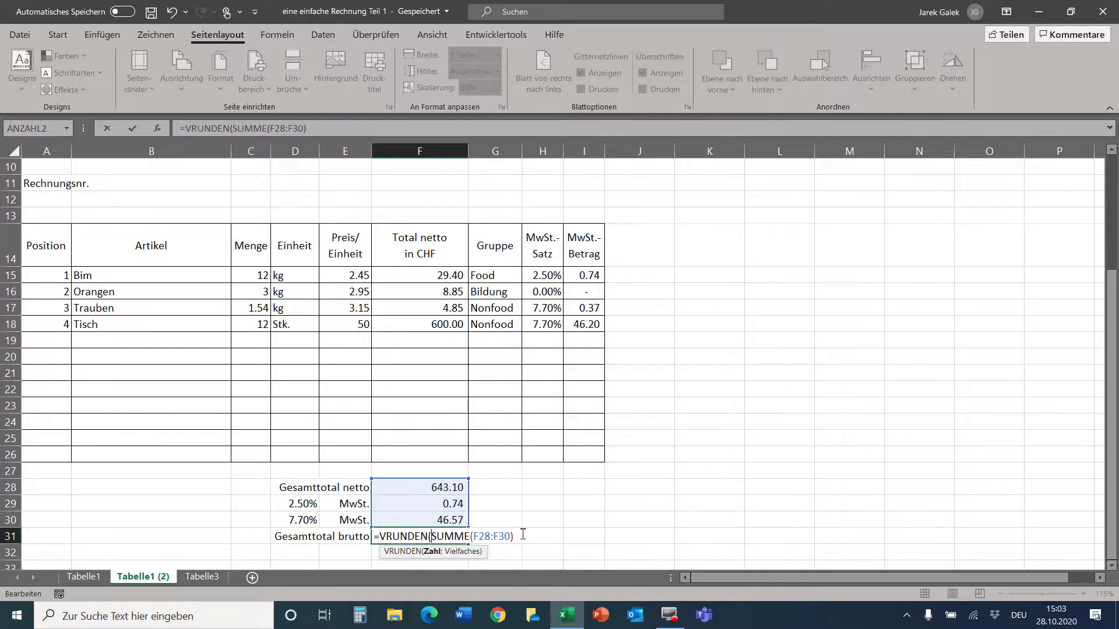
type(";0.05")
key("Return")
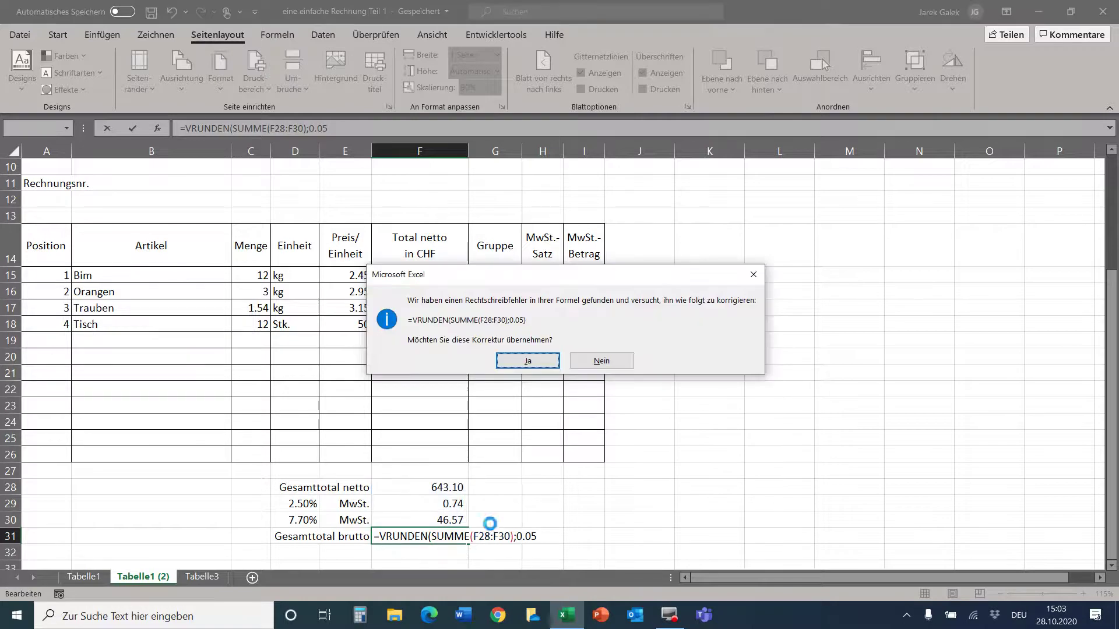
key("Return")
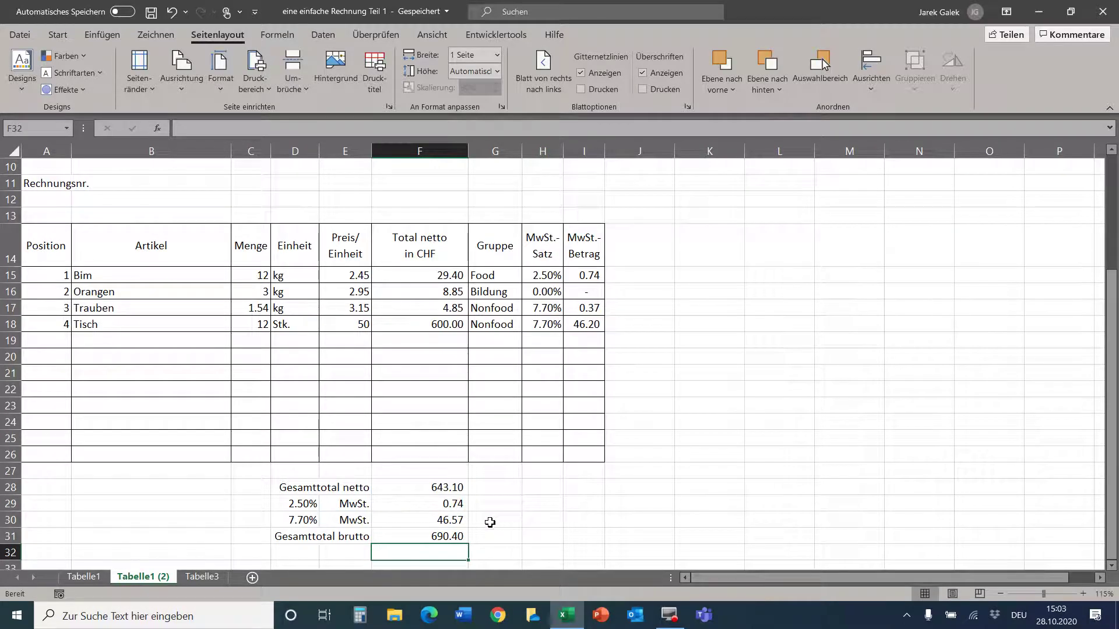
left_click(493, 521)
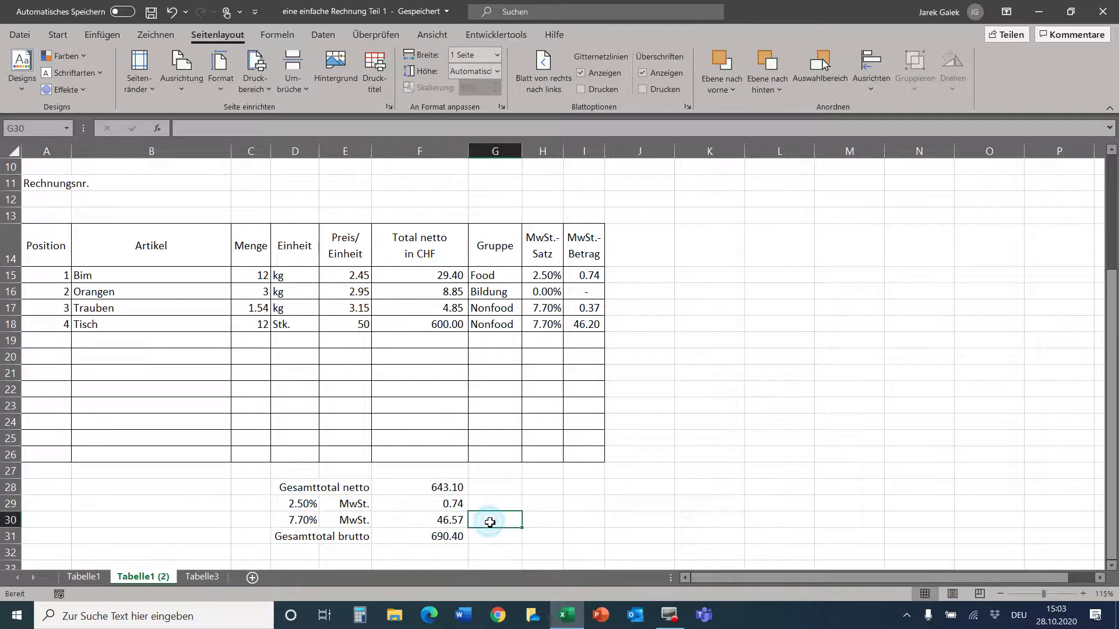
On sheet Tabelle3, enter the articles Bim, Bam and Boom in cells A6 to A8
left_click(202, 577)
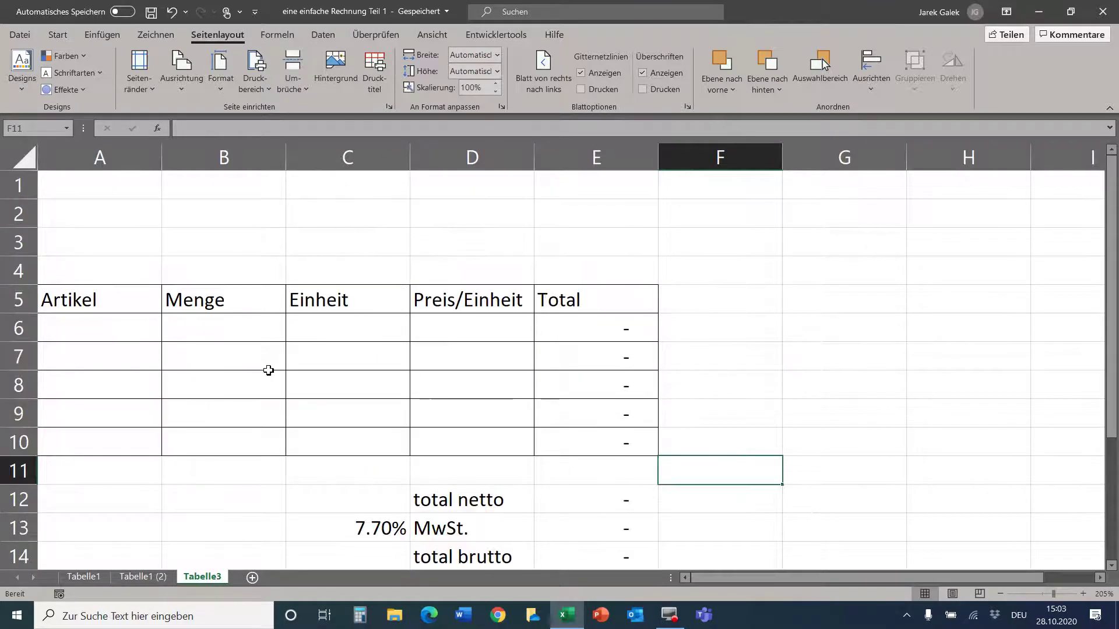
scroll(268, 370, "down", 1)
left_click(120, 243)
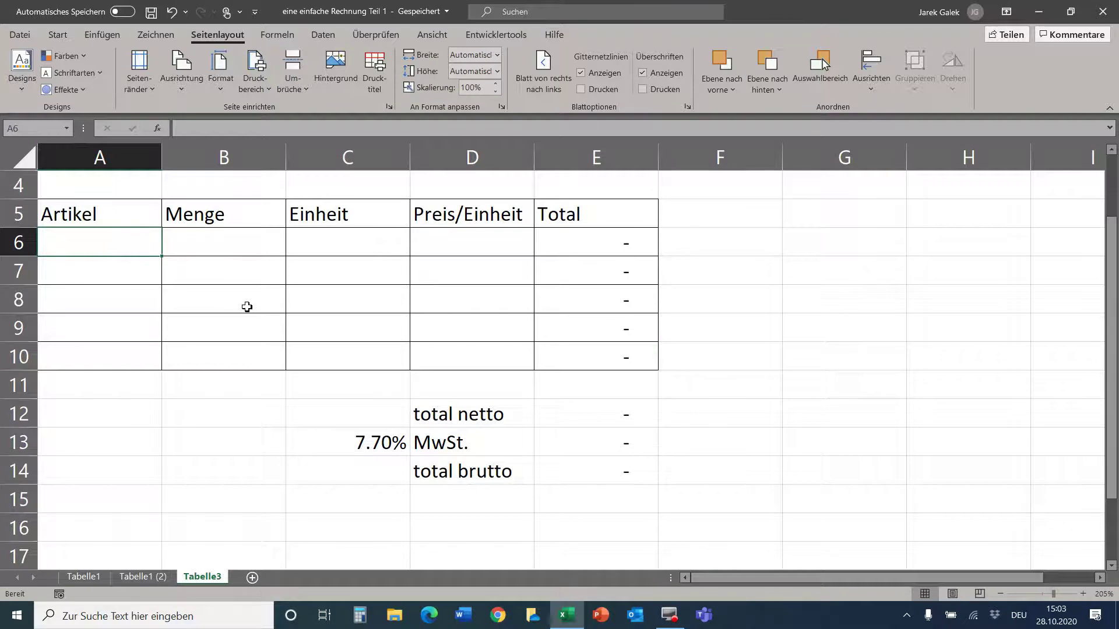
type("Bim")
key("Return")
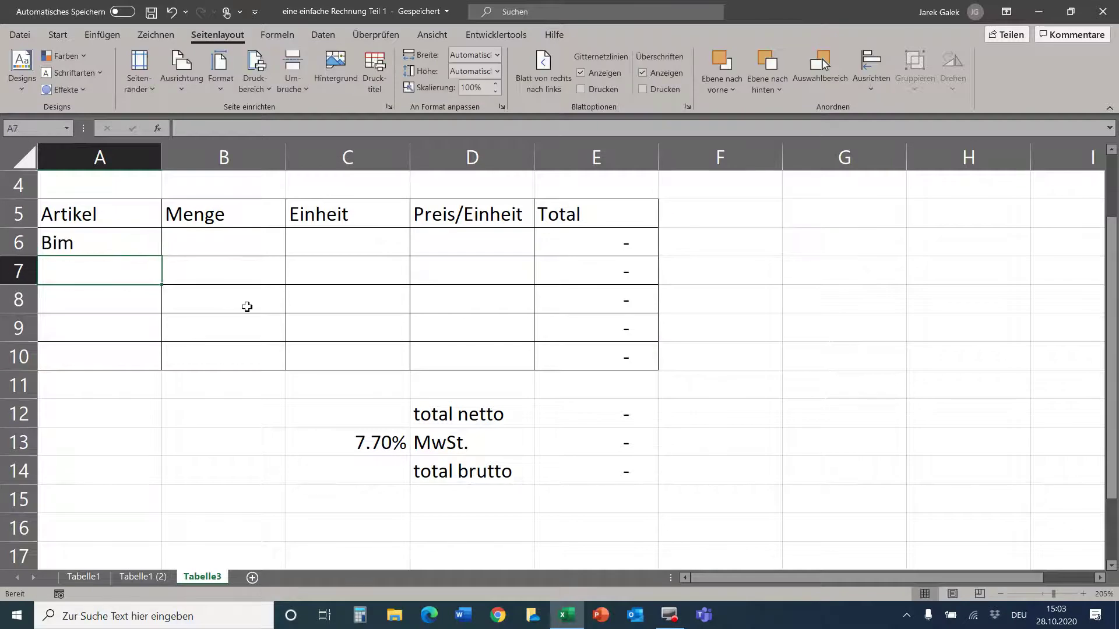
type("Bam")
key("Return")
type("Boom")
key("Return")
Enter Menge 12, Einheit Stk. and Preis/Einheit 12 for Bim, and check the Total formula in E7 and the tax rate in C13
left_click(261, 253)
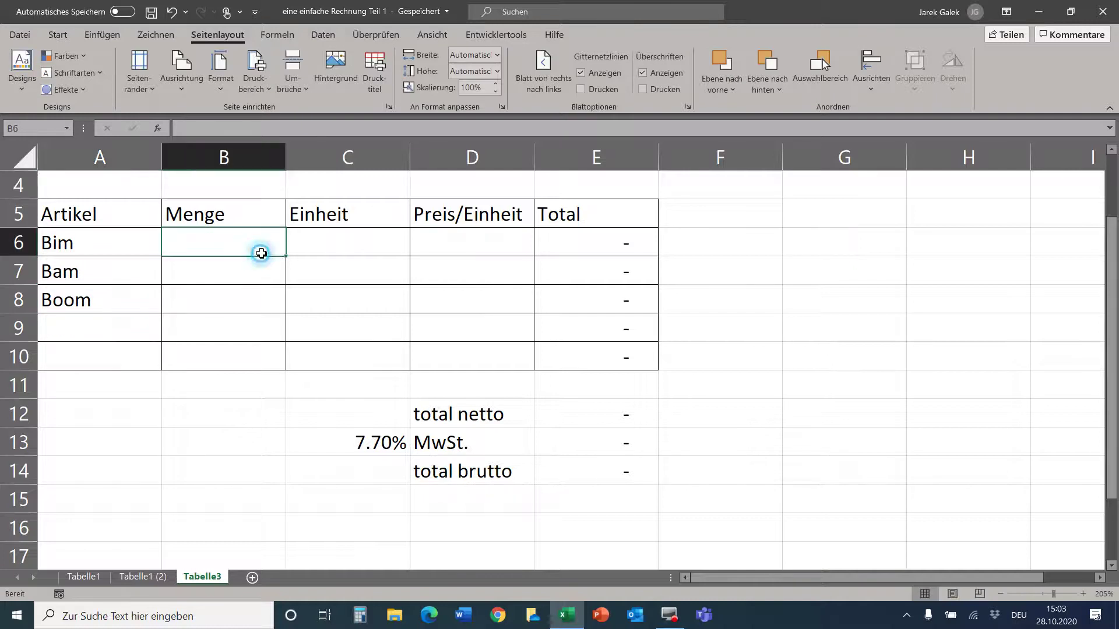
type("12")
key("Tab")
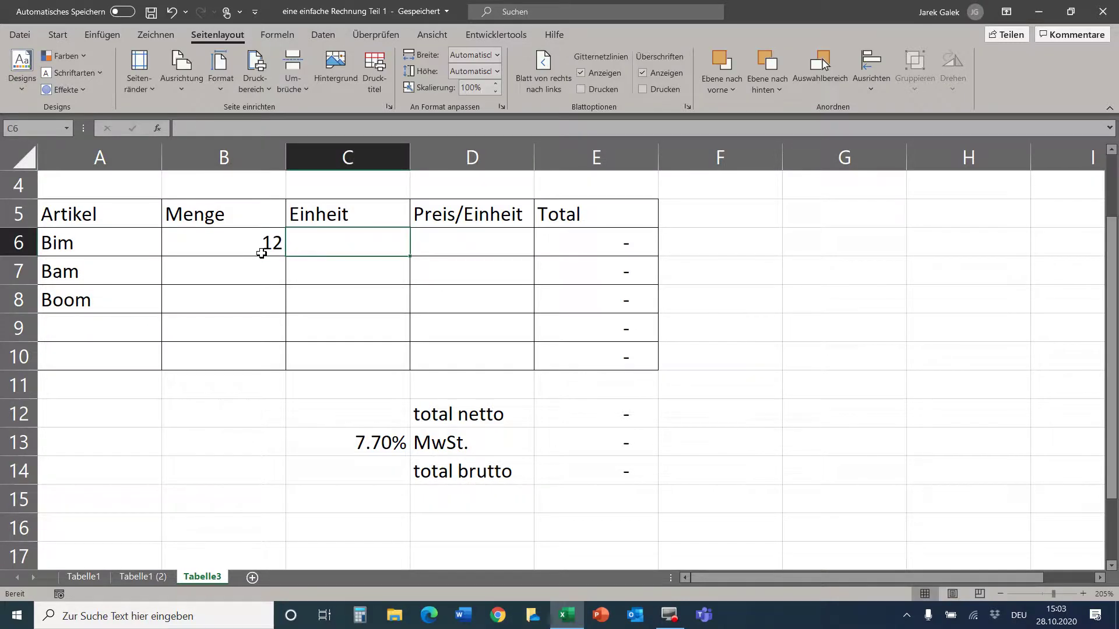
type("Stk.")
key("Tab")
type("12")
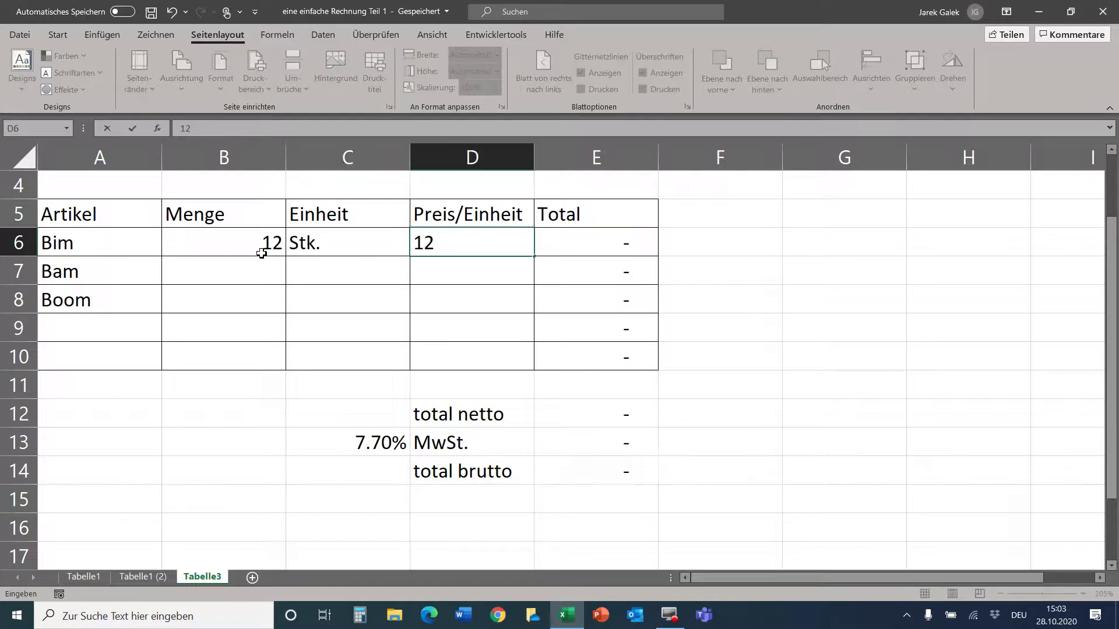
key("Return")
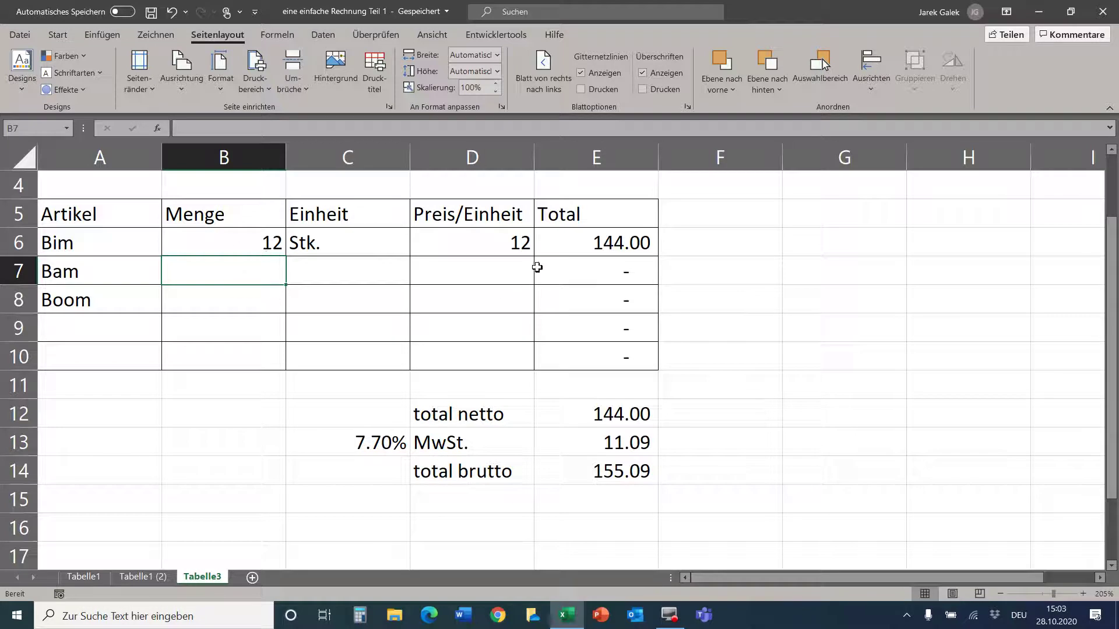
left_click(574, 267)
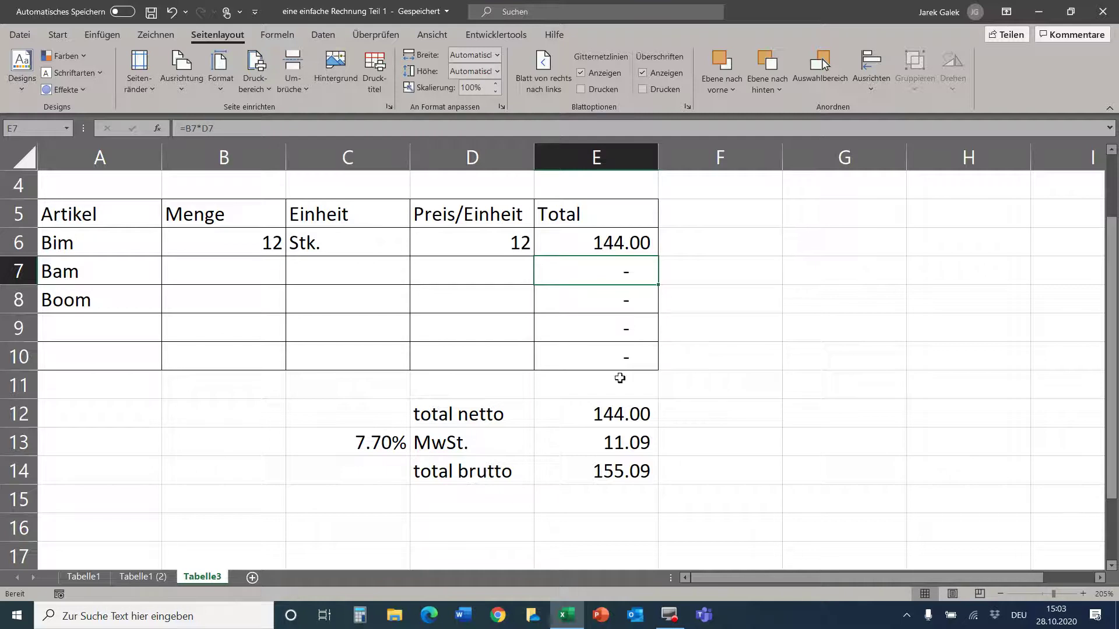
left_click(367, 442)
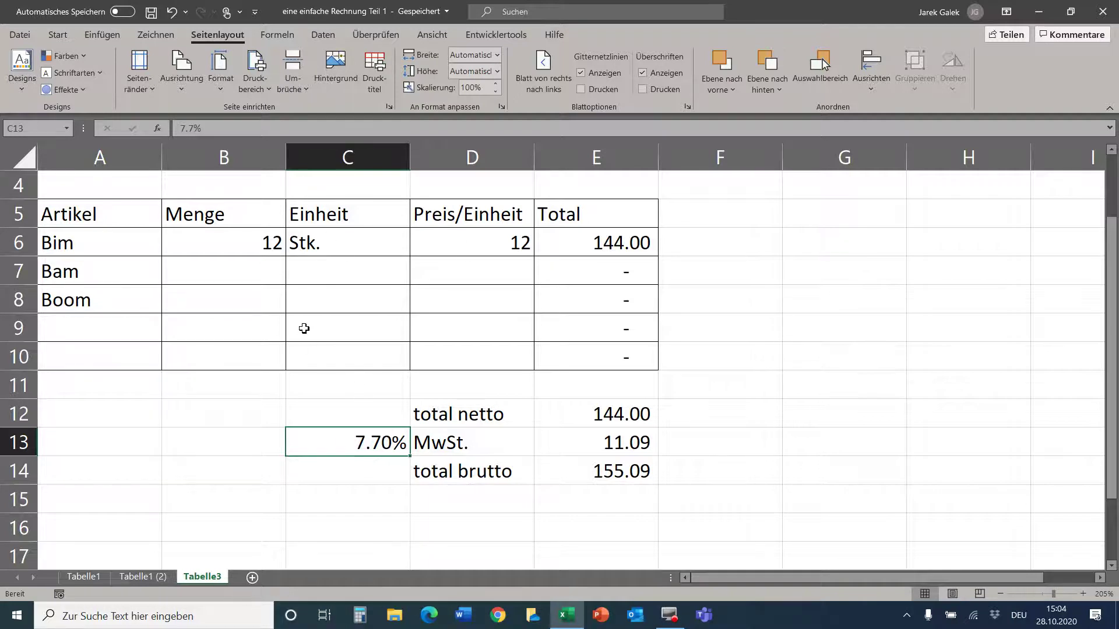
Add a new worksheet to the workbook and enter the label Kundschaft in cell A3
left_click(252, 577)
scroll(381, 436, "up", 4)
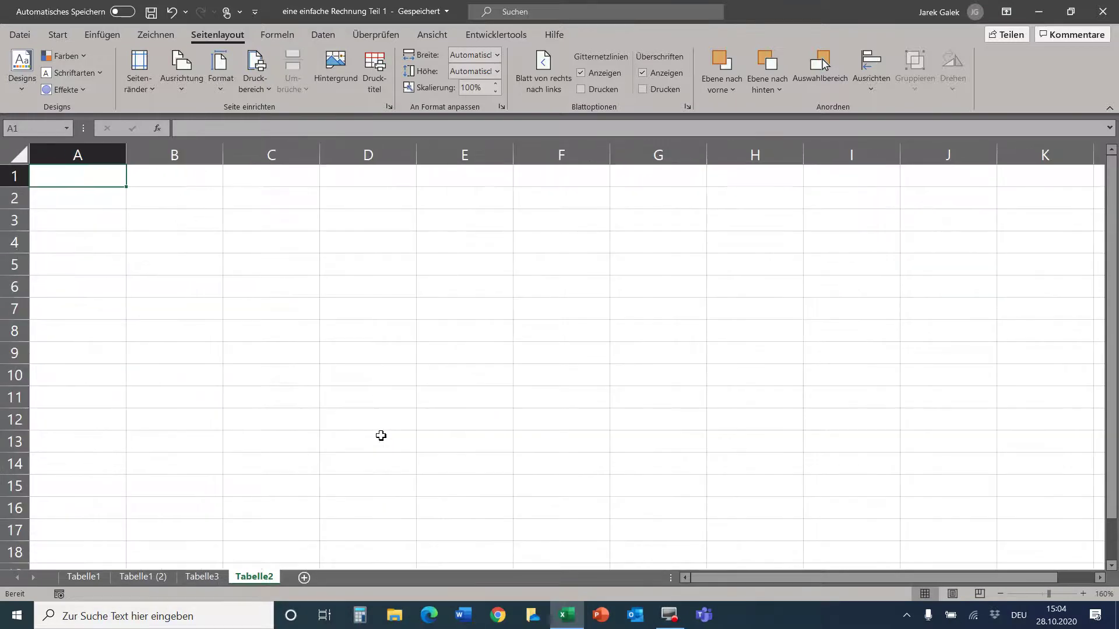
scroll(381, 435, "up", 2)
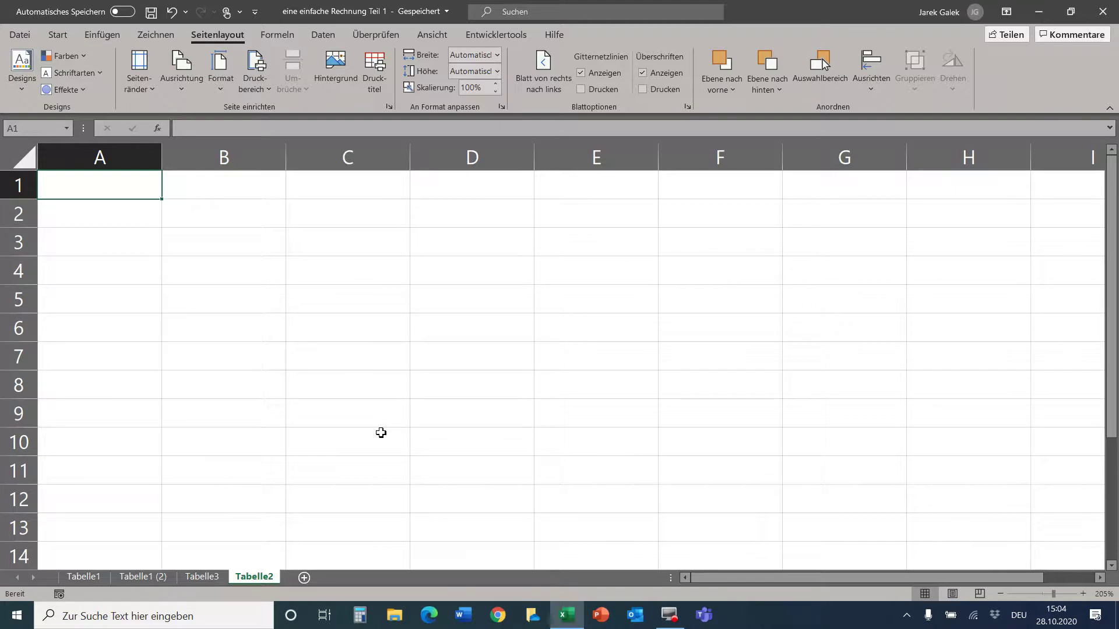
key("Down")
key("Down")
type("Kundn")
key("BackSpace")
key("BackSpace")
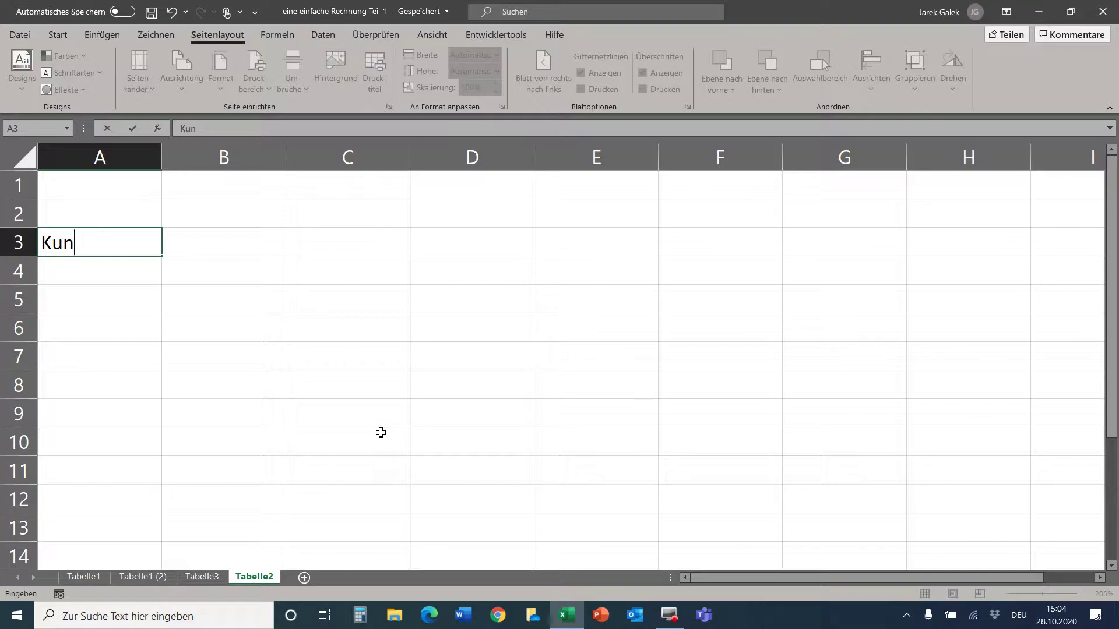
type("dschaft")
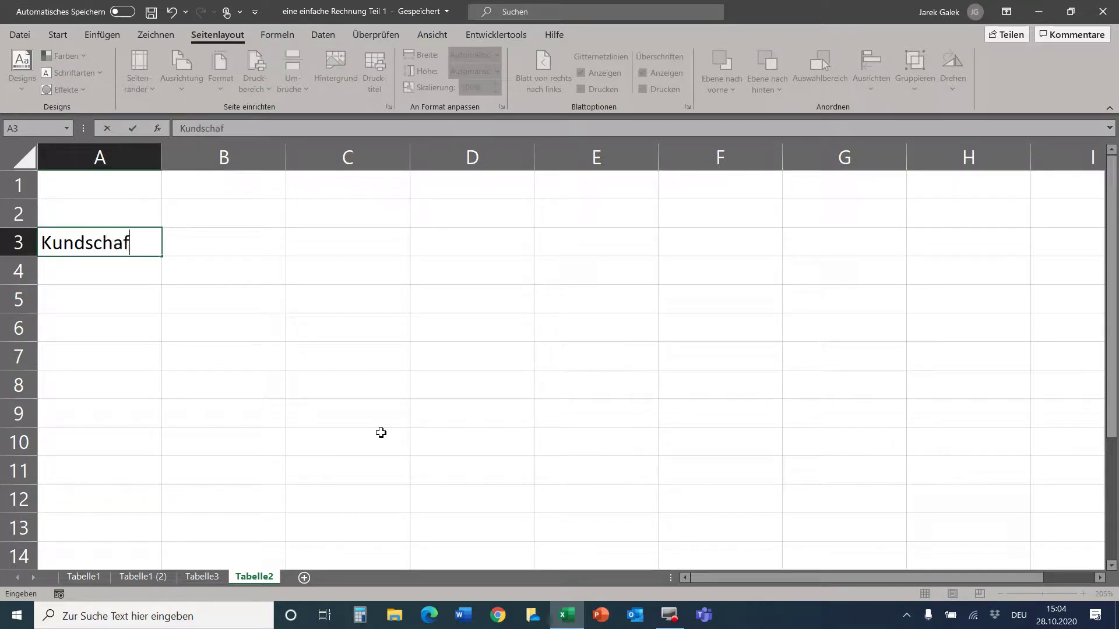
key("Down")
Enter the formula =HEUTE() in cell A7 for the current date
key("Down")
key("Down")
key("Down")
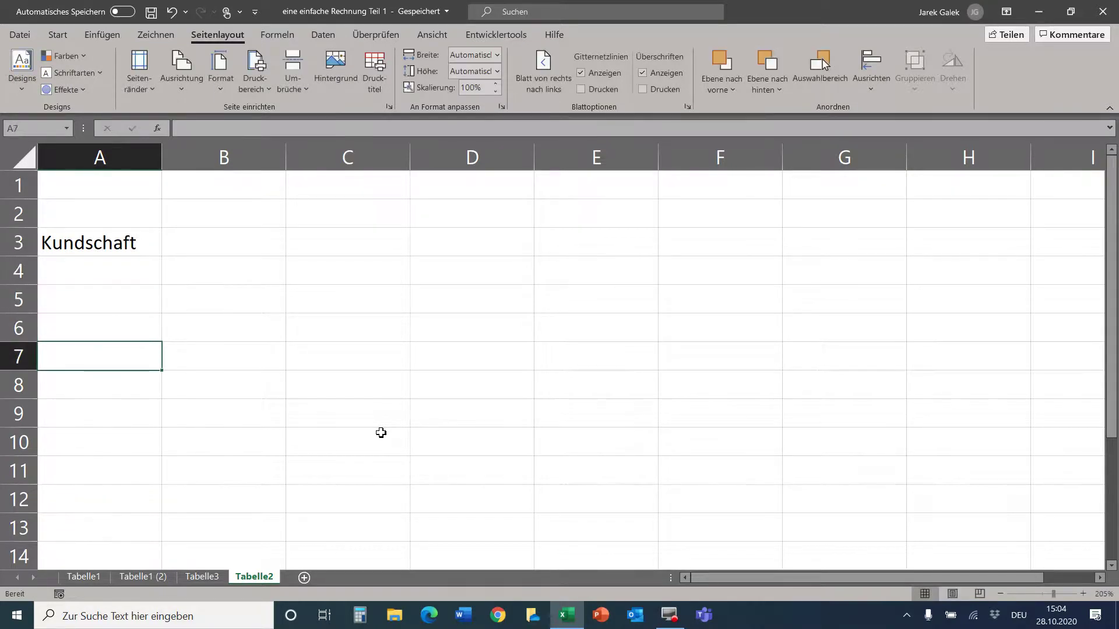
type("=heute89")
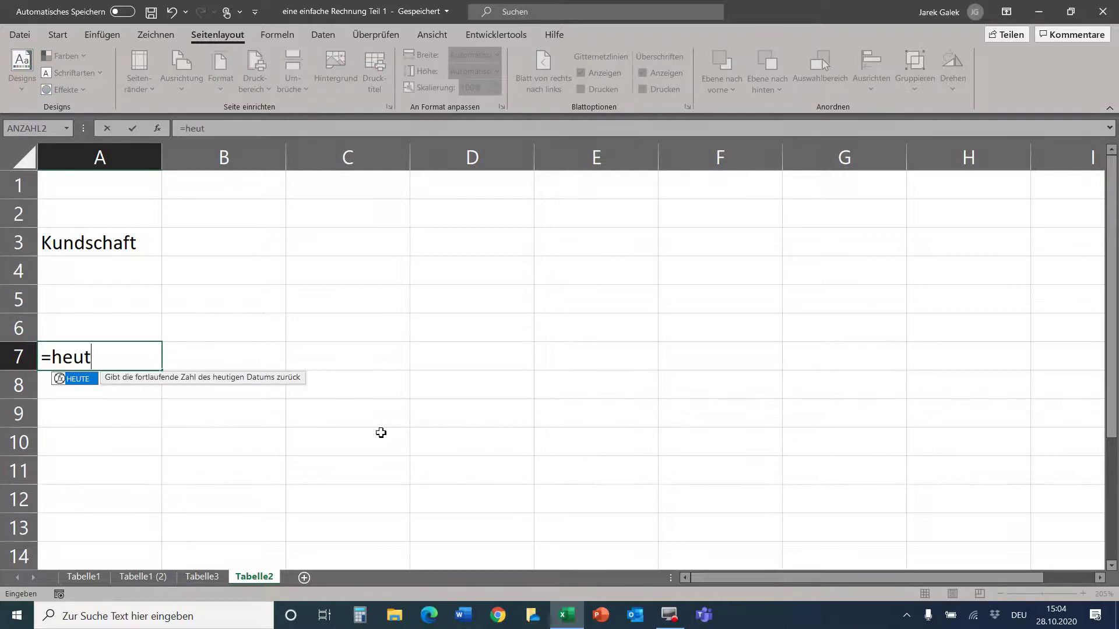
key("Return")
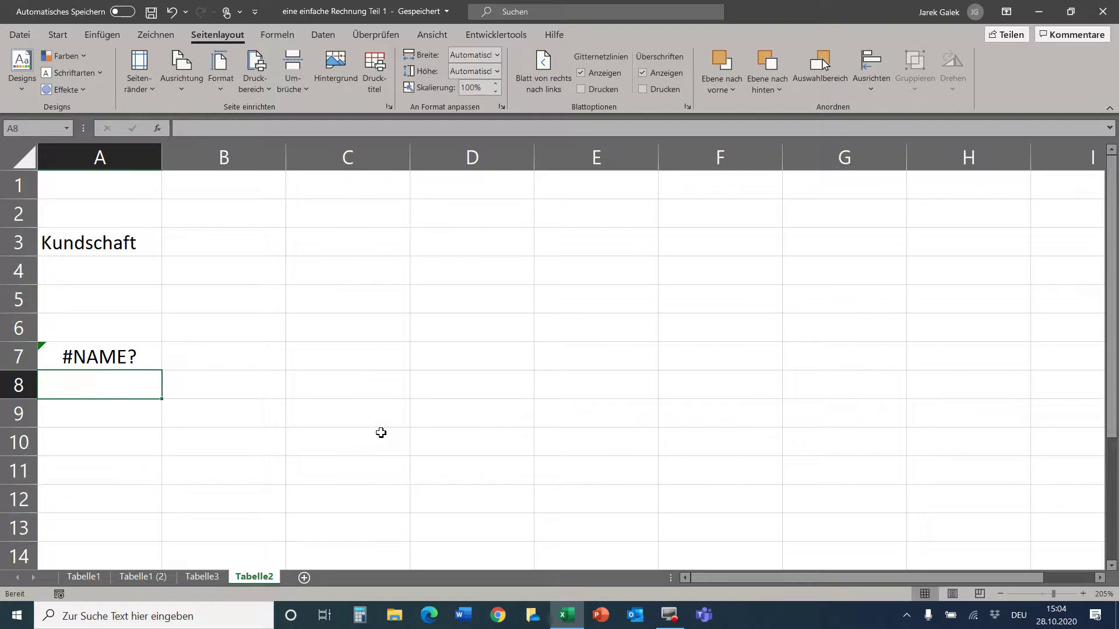
key("Up")
key("F2")
key("BackSpace")
key("BackSpace")
type("()")
key("Return")
Enter the label Rechnungsnr. in cell A10 and the sample invoice number in B10
key("Down")
key("Down")
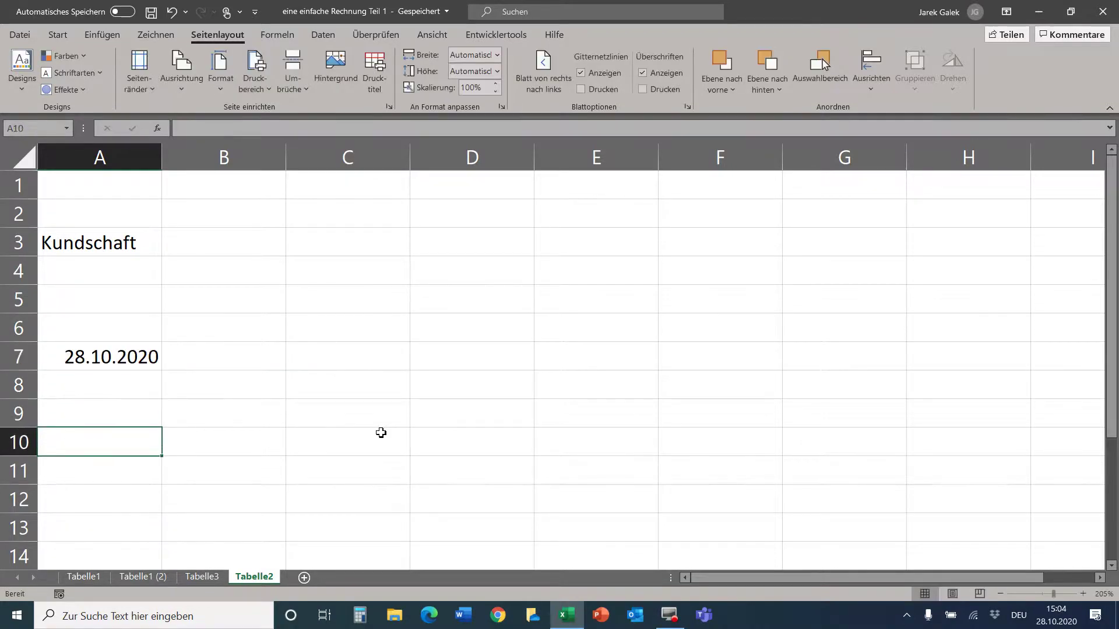
type("Rechnungsnr.")
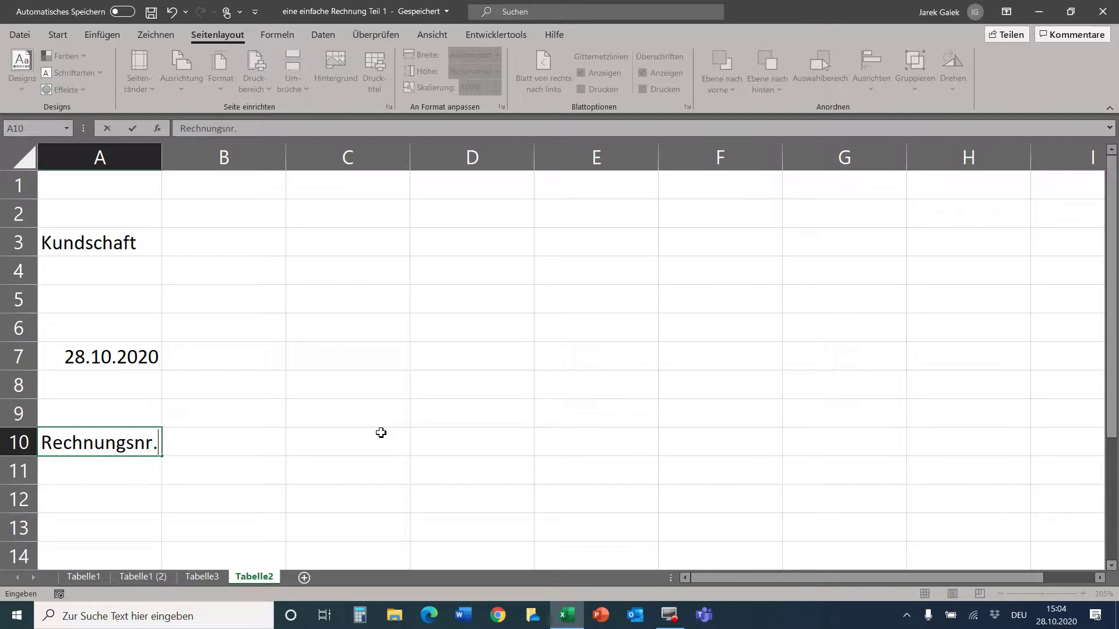
key("Tab")
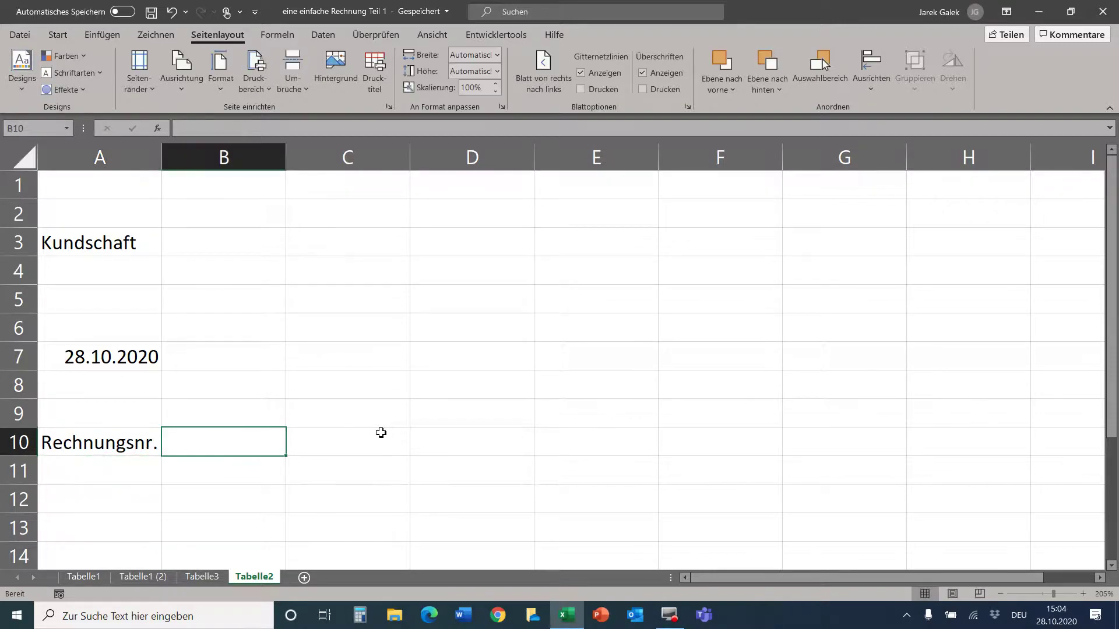
type("11111")
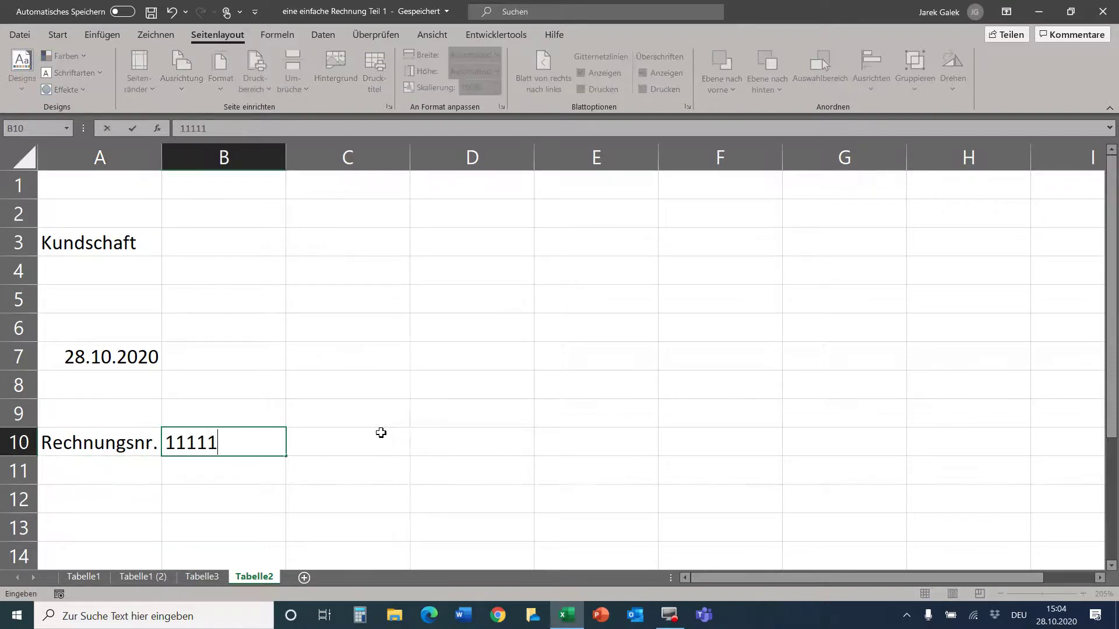
key("Return")
Enter the column headings Artikel, Menge and Einheit in cells A13 to C13
key("Return")
key("Return")
key("Tab")
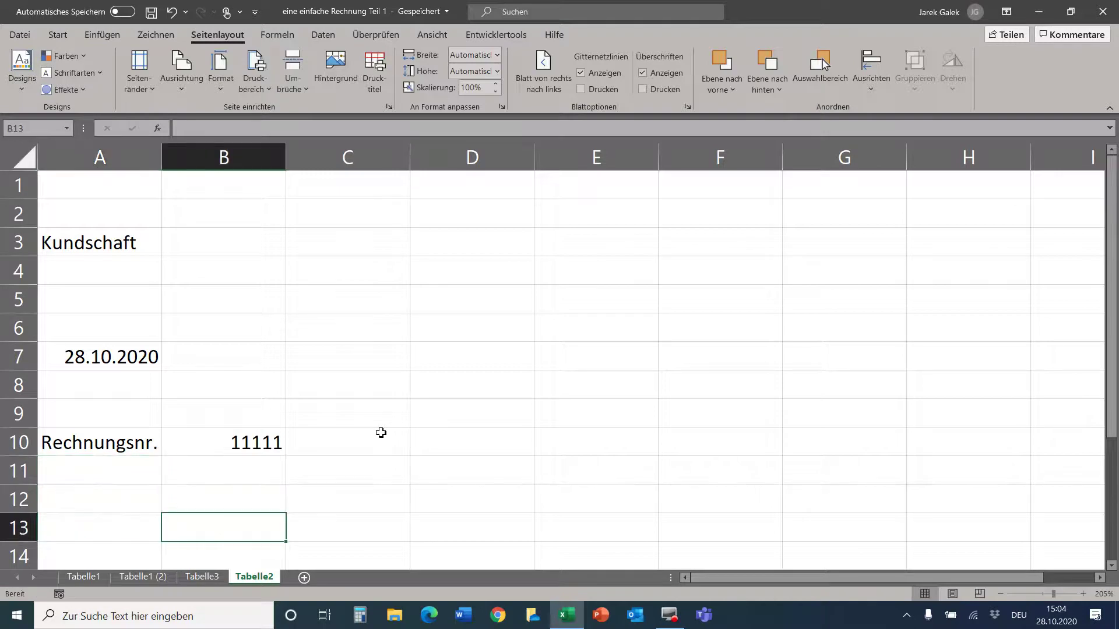
key("Left")
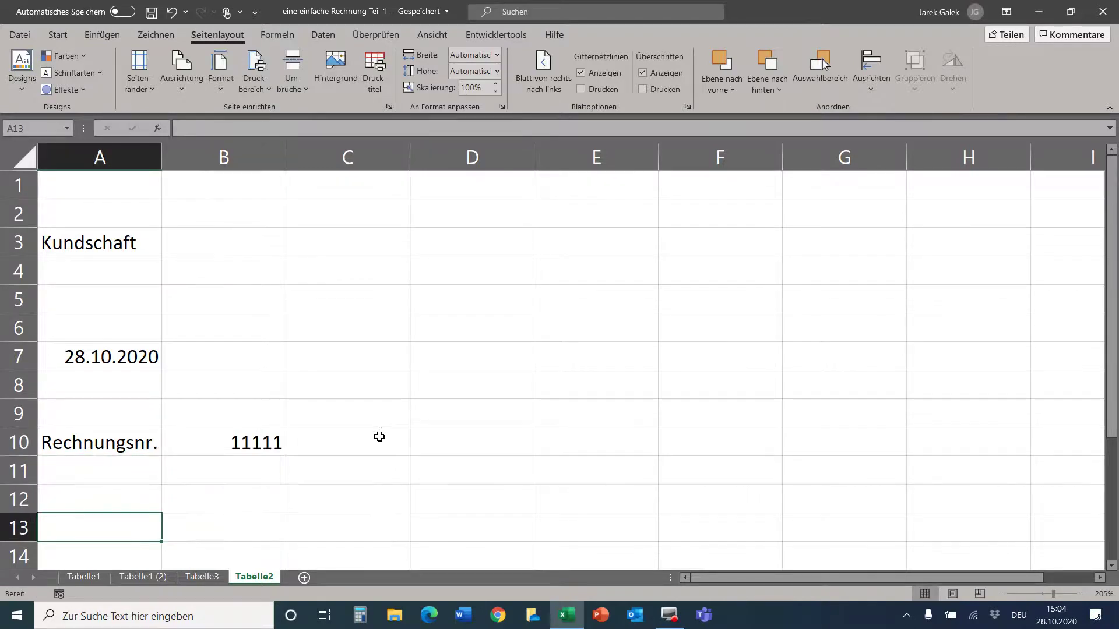
scroll(380, 432, "down", 1)
type("Artikel")
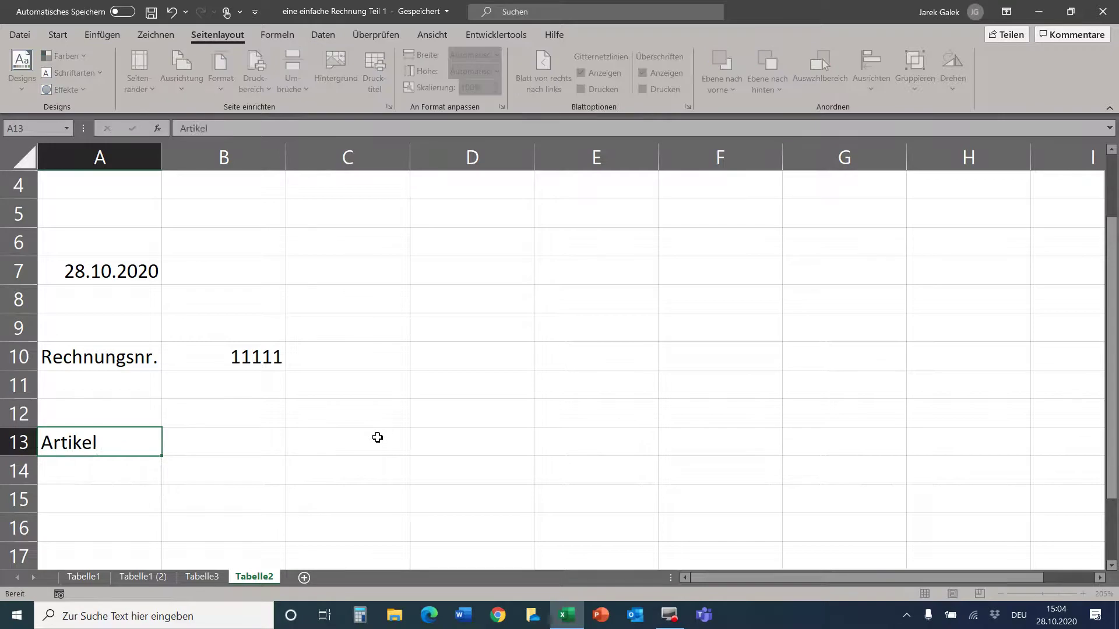
key("Tab")
type("Menge")
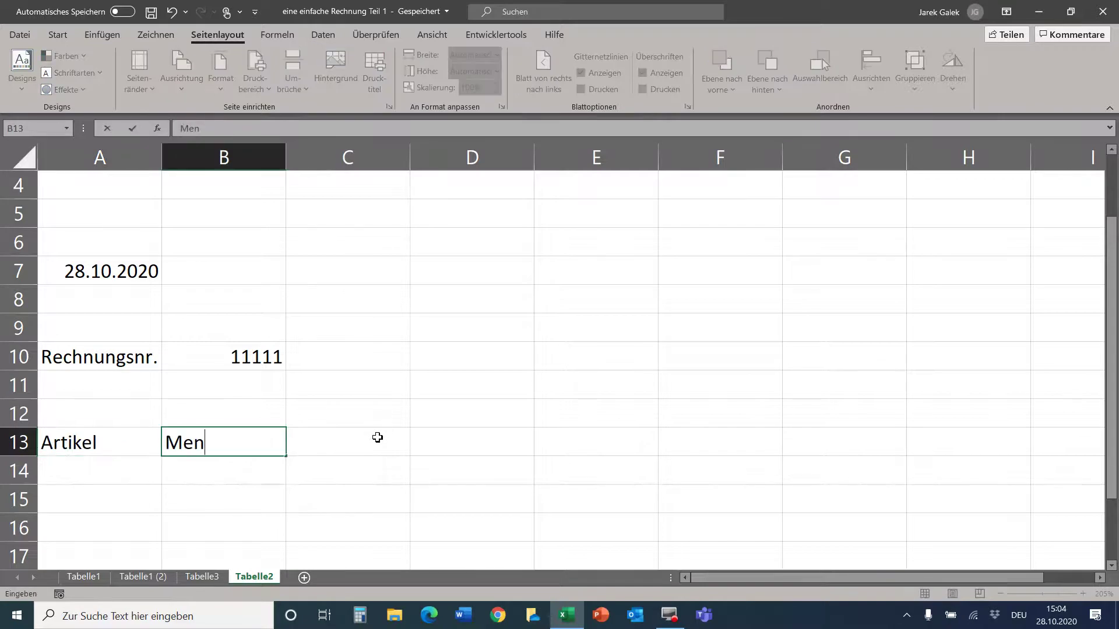
key("Tab")
type("EInheit")
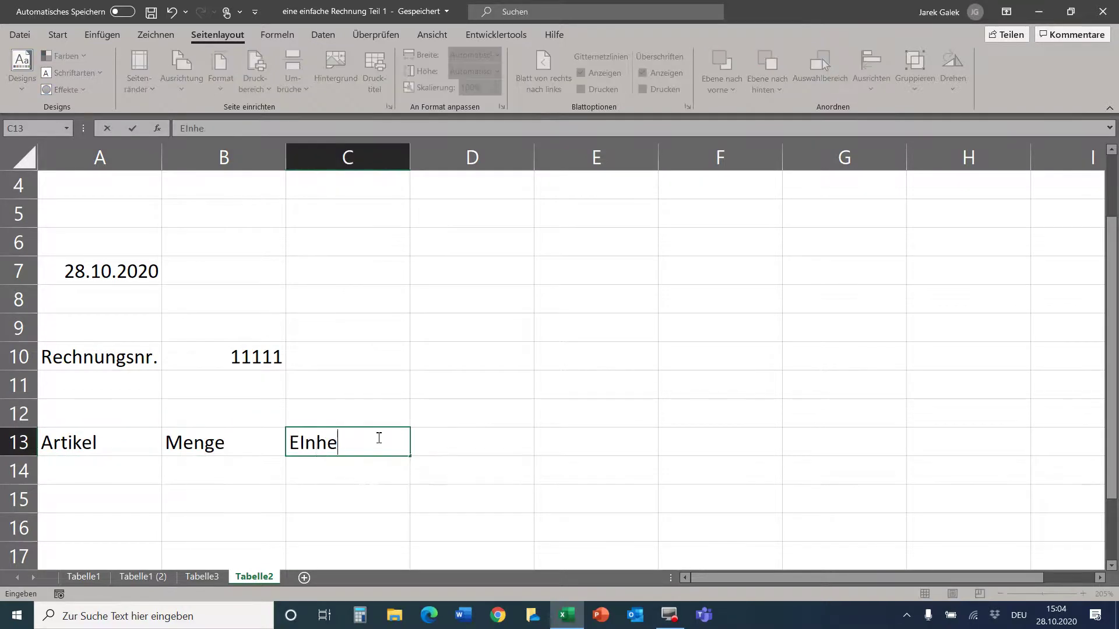
Enter the column headings Preis/Einheit in D13 and Total in CHF in E13
key("Tab")
type("Preis&")
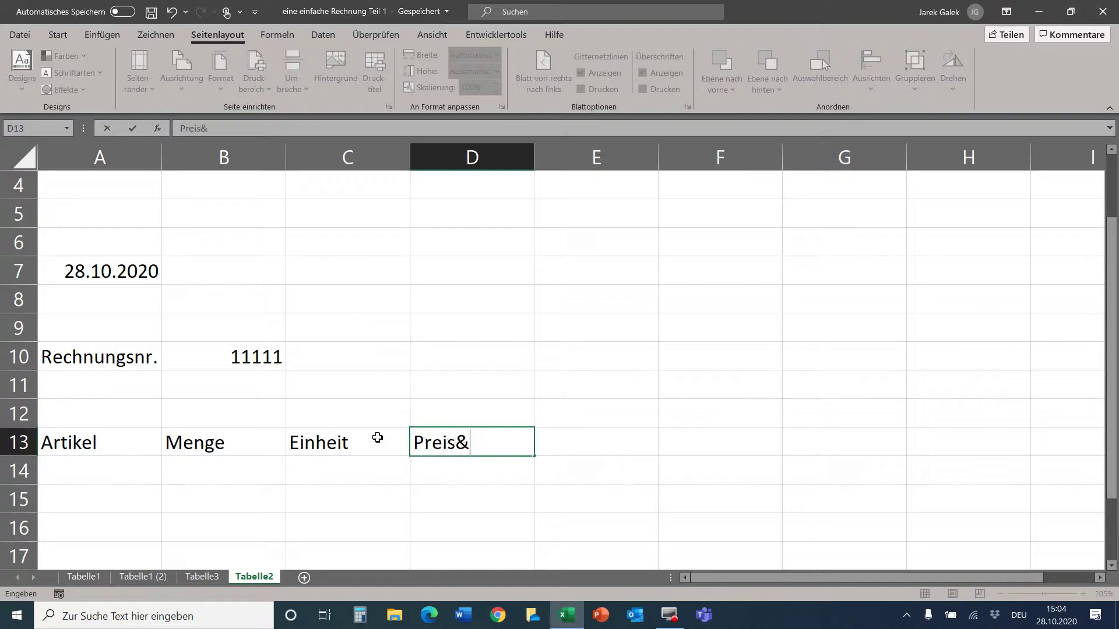
key("BackSpace")
type("/Einheit")
key("Tab")
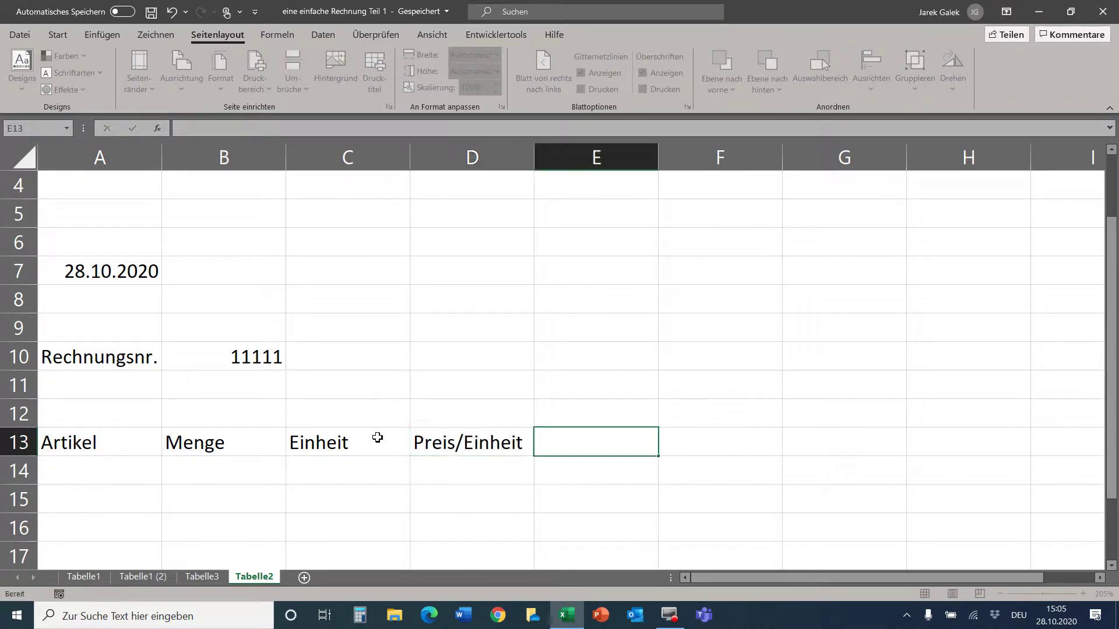
type("Total in CHF")
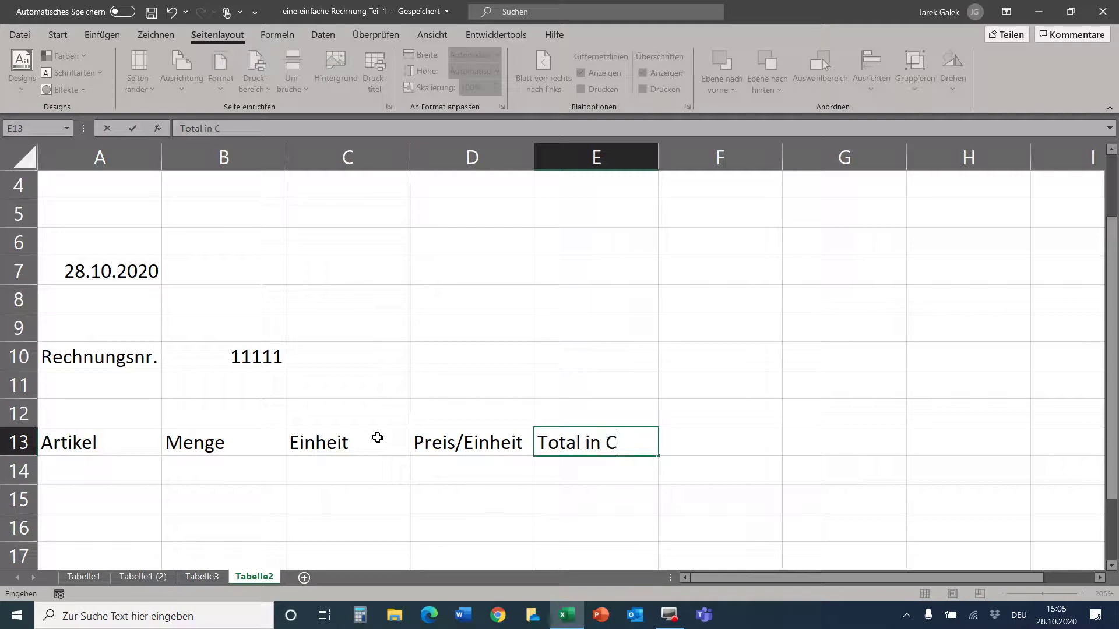
key("Return")
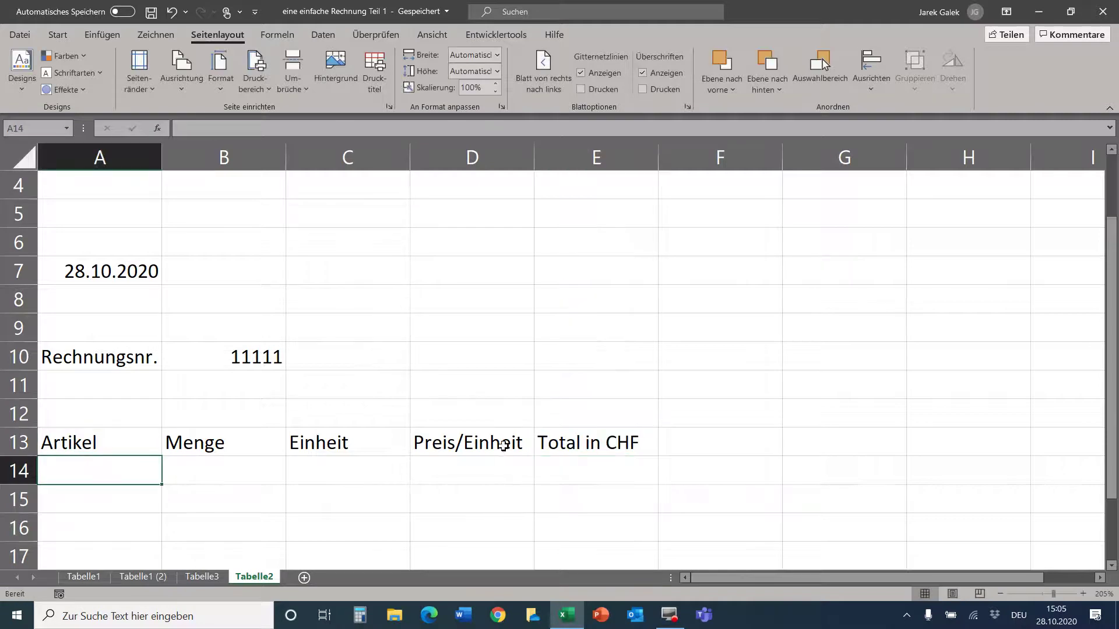
Extend the heading in D13 to Preis/Einheit in CHF
double_click(520, 441)
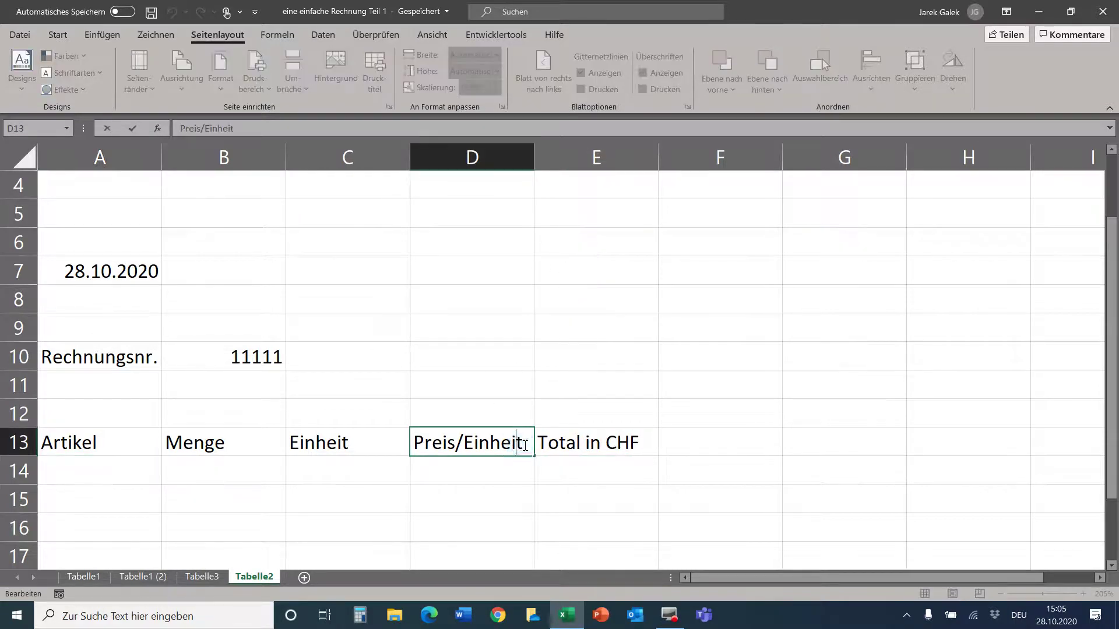
type("in CHF")
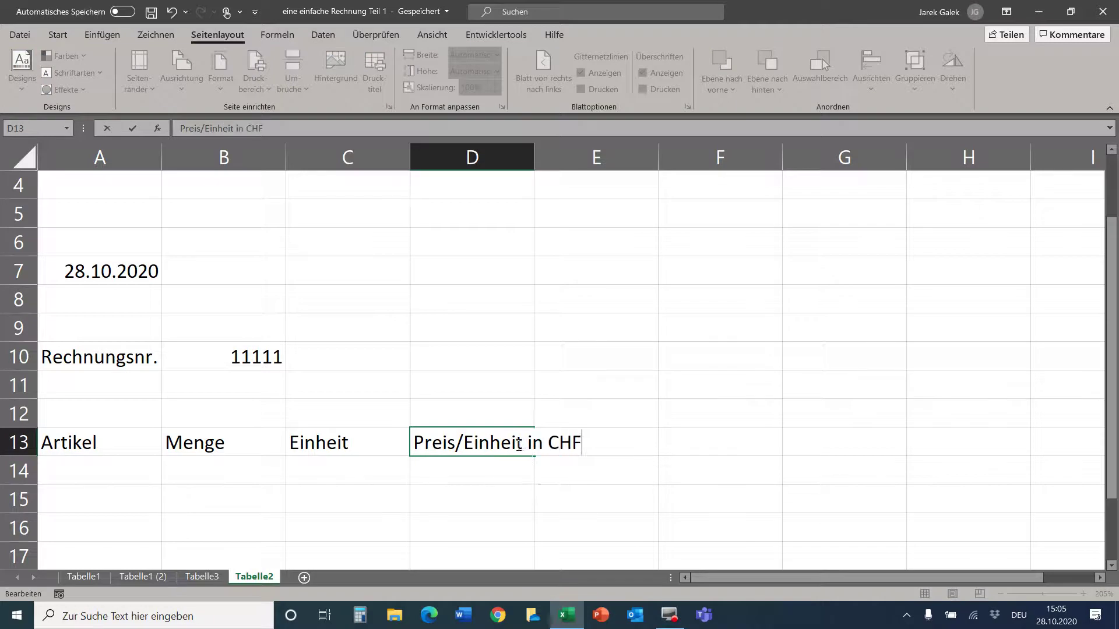
key("Return")
Increase the height of heading row 13 to nearly double and centre its cells vertically and horizontally
left_click_drag(38, 456, 38, 480)
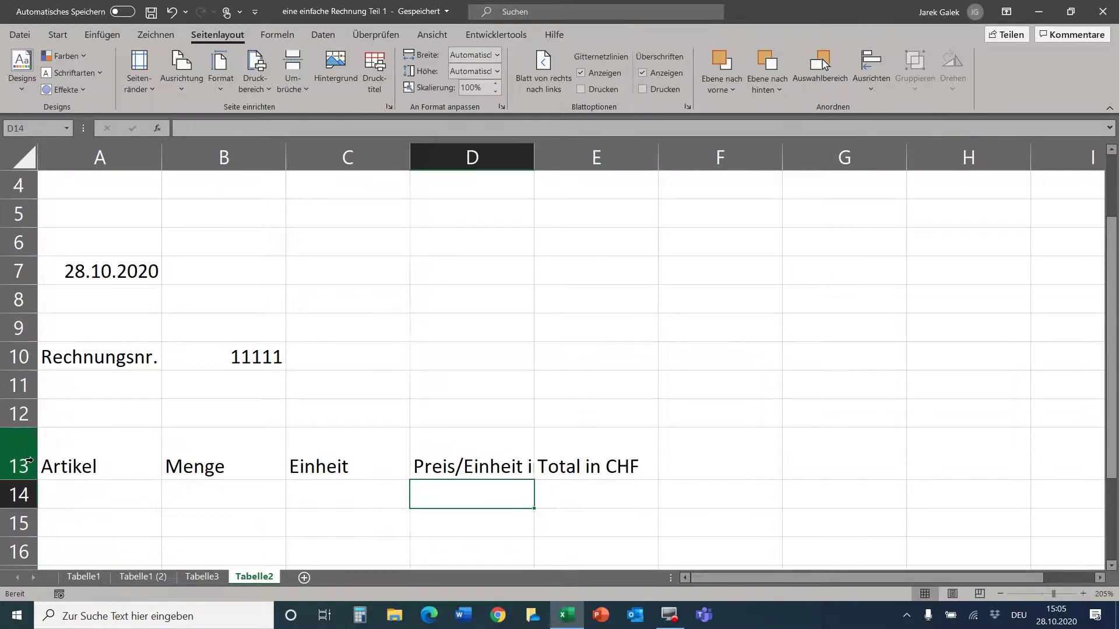
left_click(27, 461)
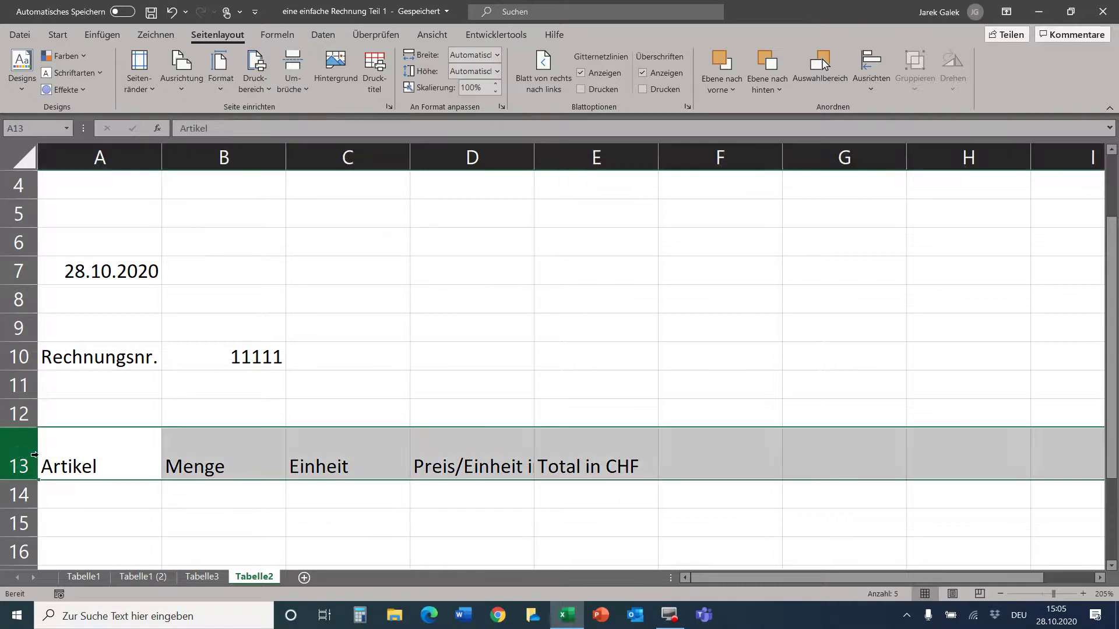
left_click(60, 35)
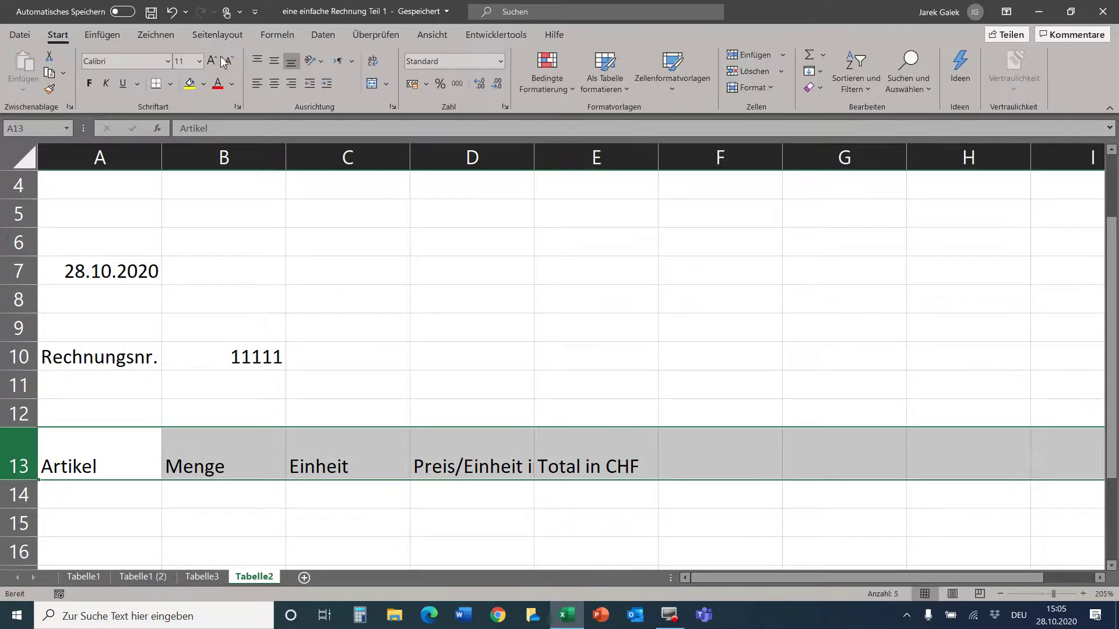
left_click(274, 60)
left_click(274, 82)
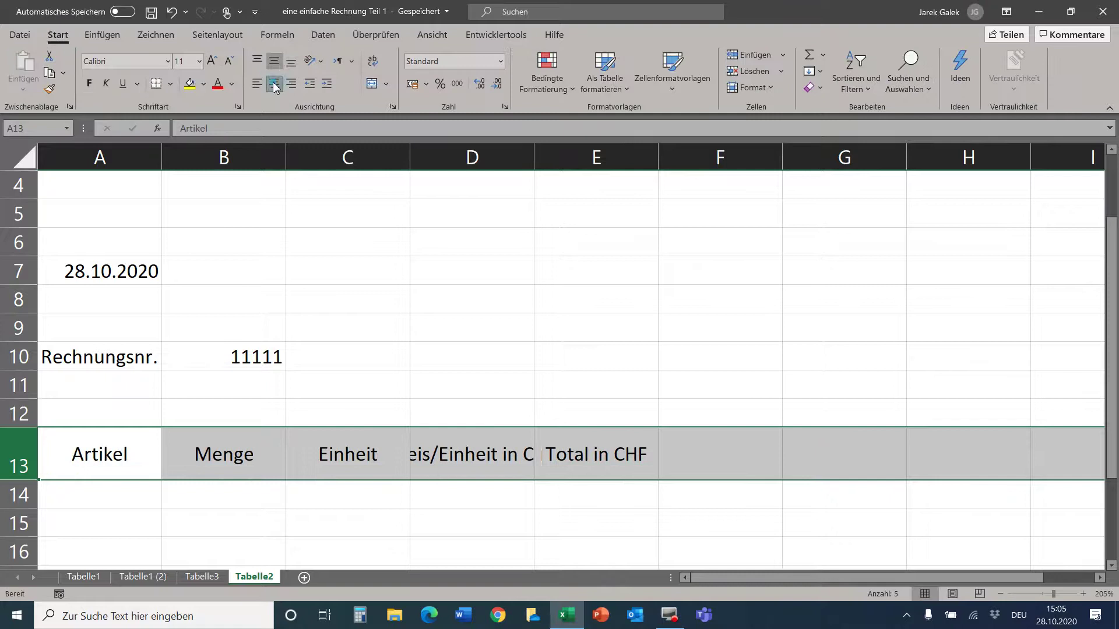
Wrap the text in heading row 13, widen column A to about double and narrow column B by about a quarter
left_click(374, 60)
left_click(369, 460)
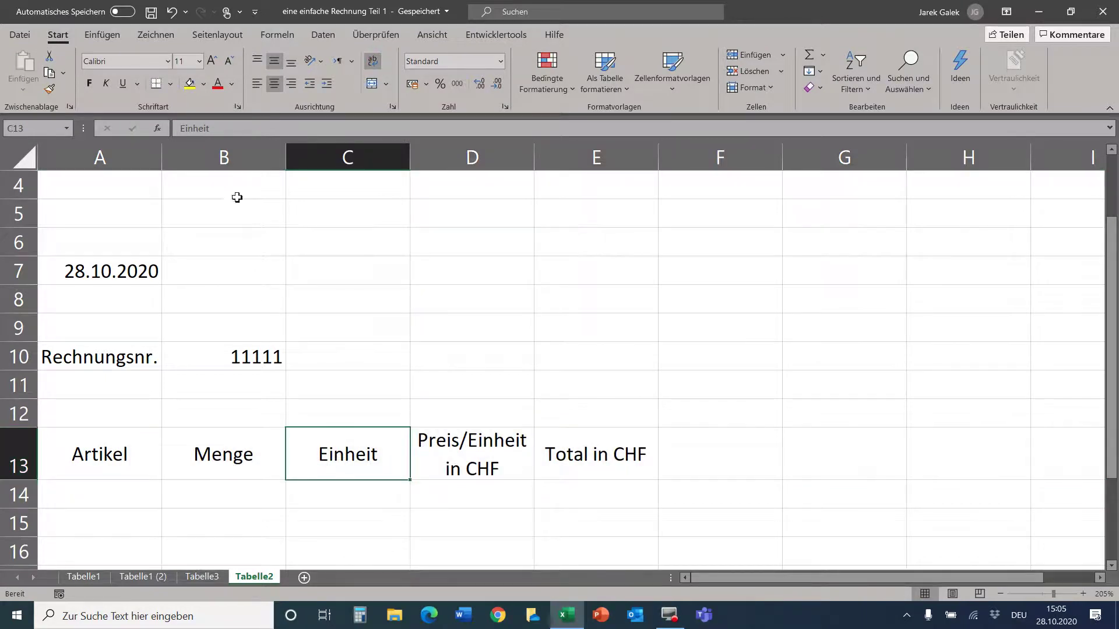
left_click_drag(168, 165, 290, 165)
left_click_drag(416, 154, 381, 153)
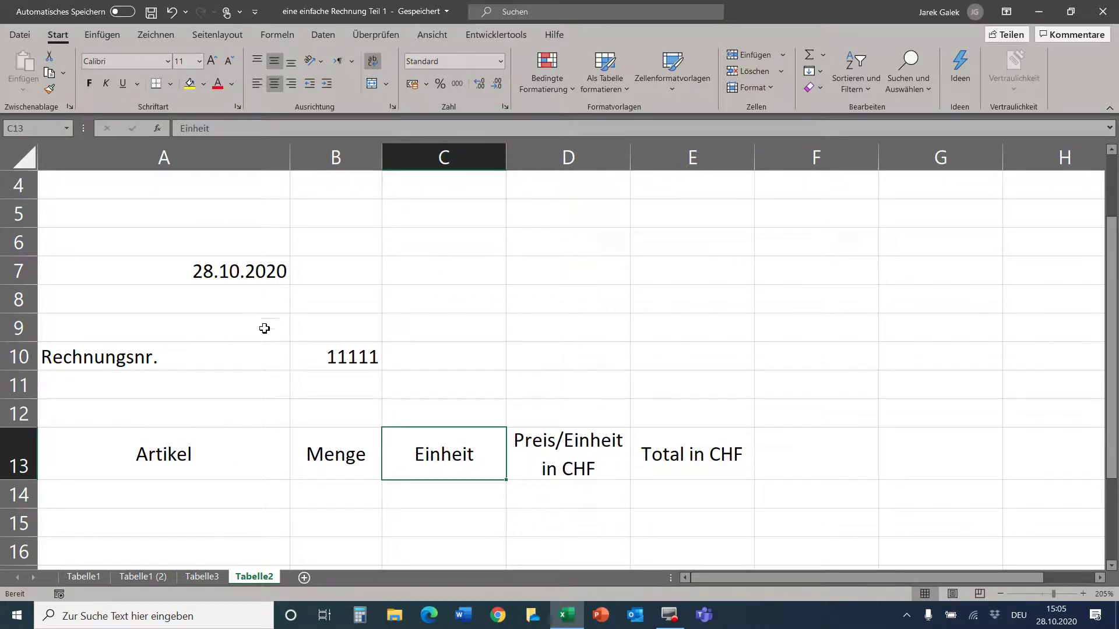
Try formatting A13:E20 as a table with the light blue banded style without marking headers, and undo it
scroll(249, 341, "down", 1)
scroll(249, 340, "down", 1)
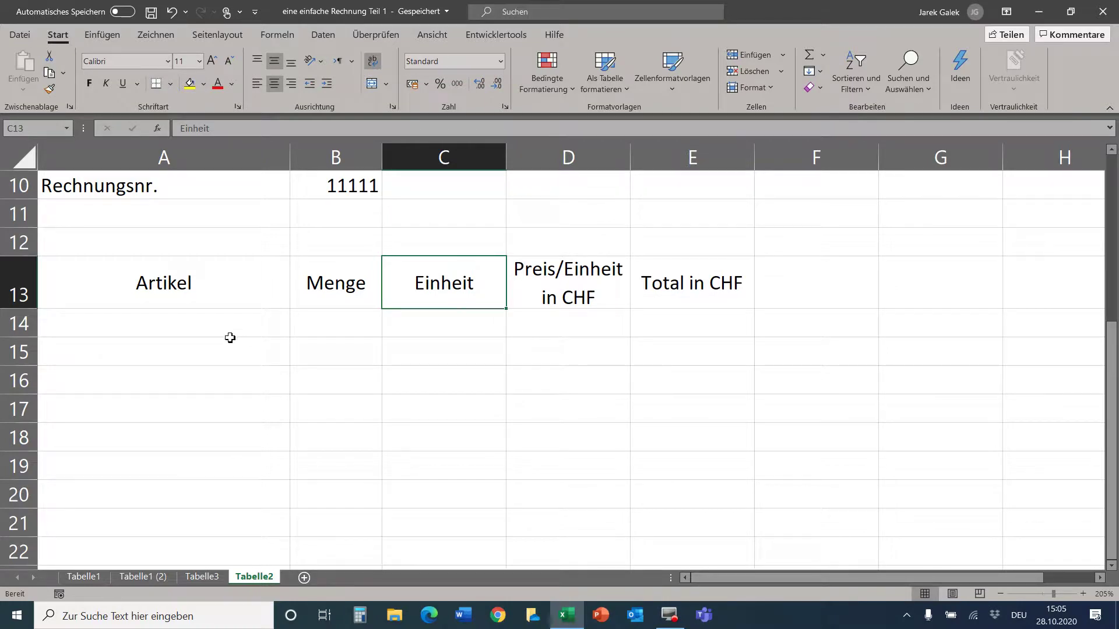
left_click_drag(175, 294, 667, 506)
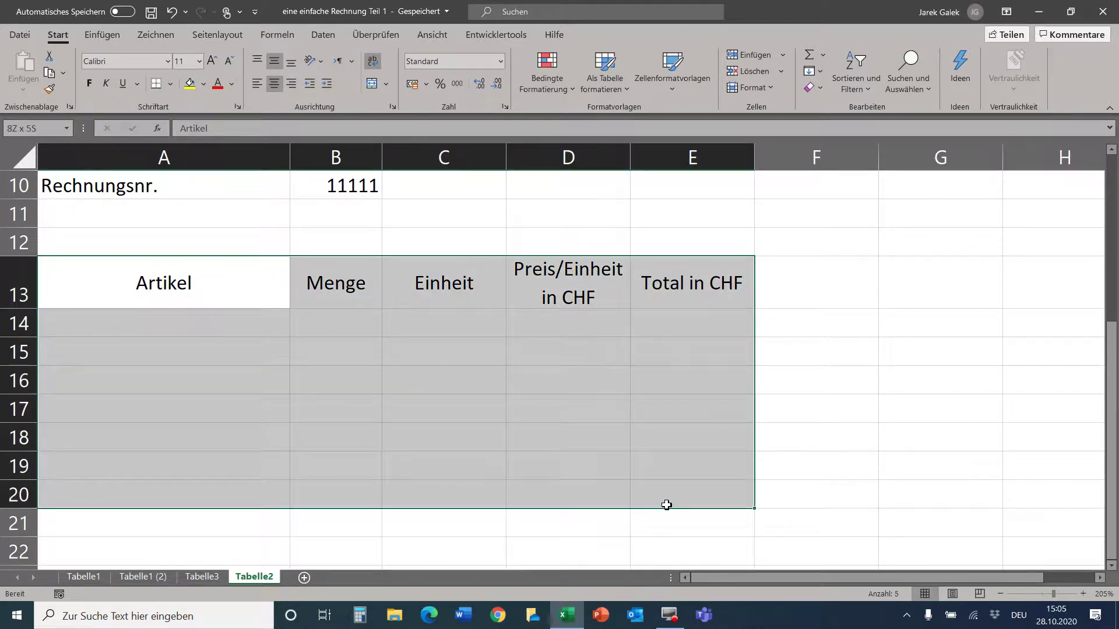
left_click(170, 83)
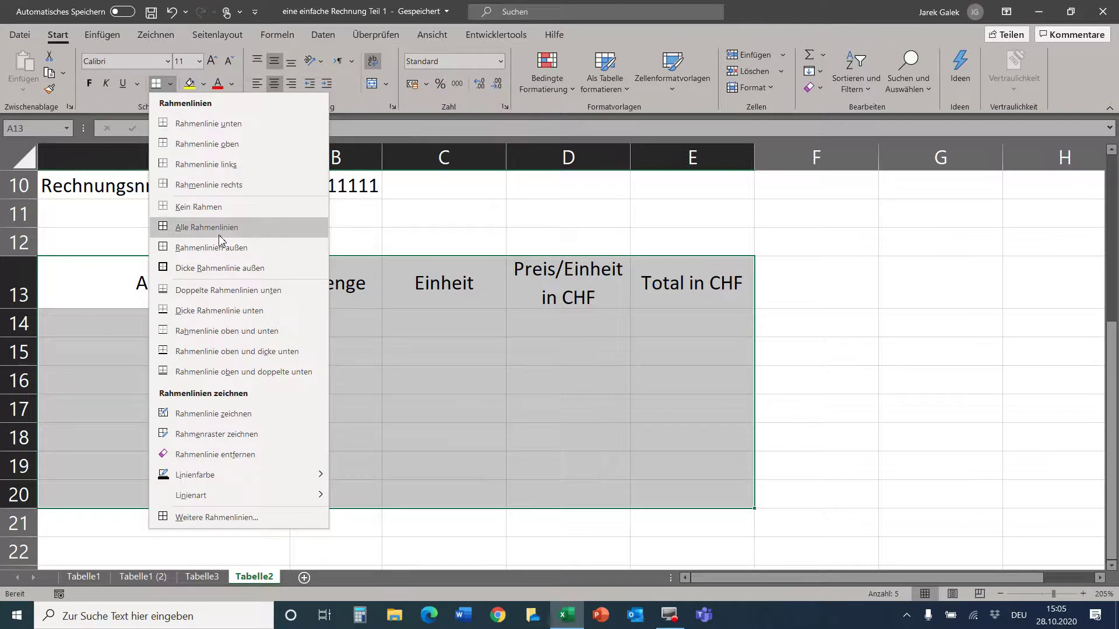
left_click(606, 89)
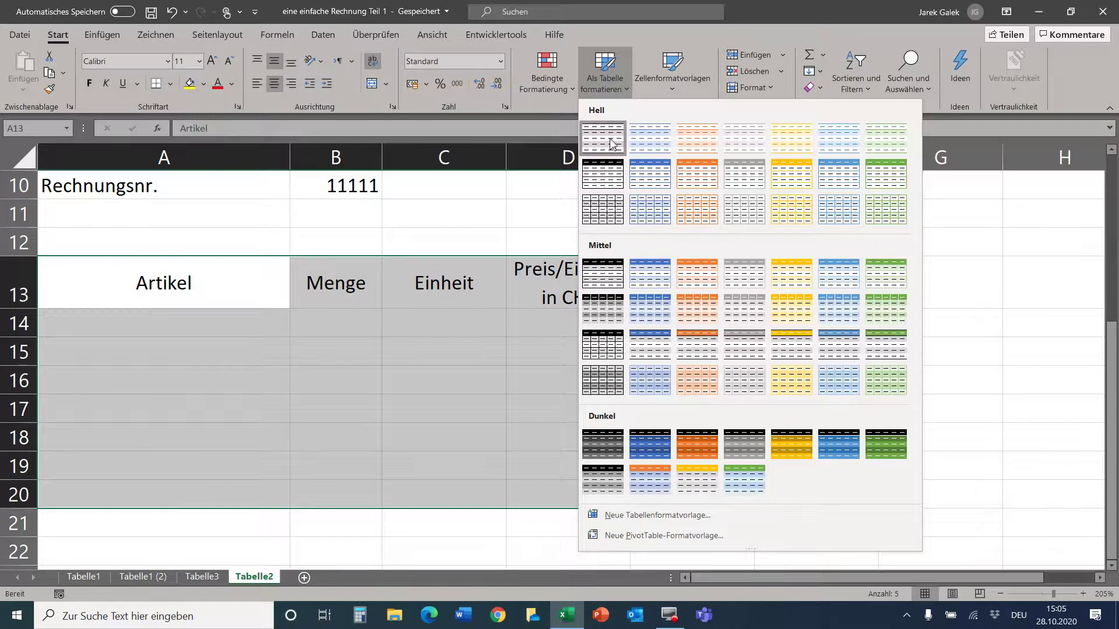
left_click(644, 139)
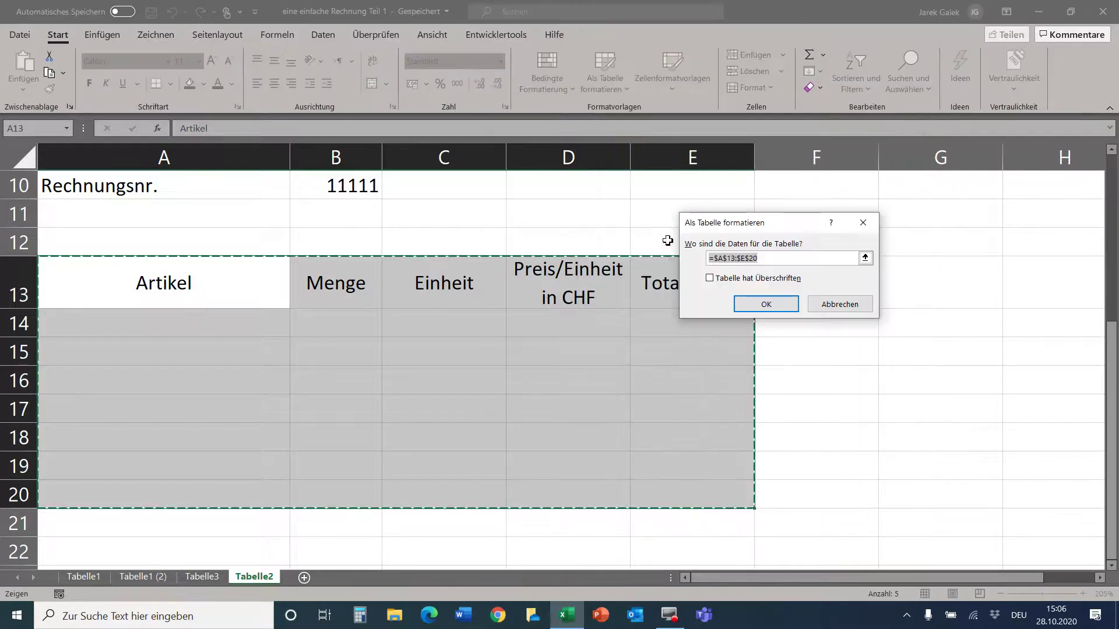
left_click(754, 304)
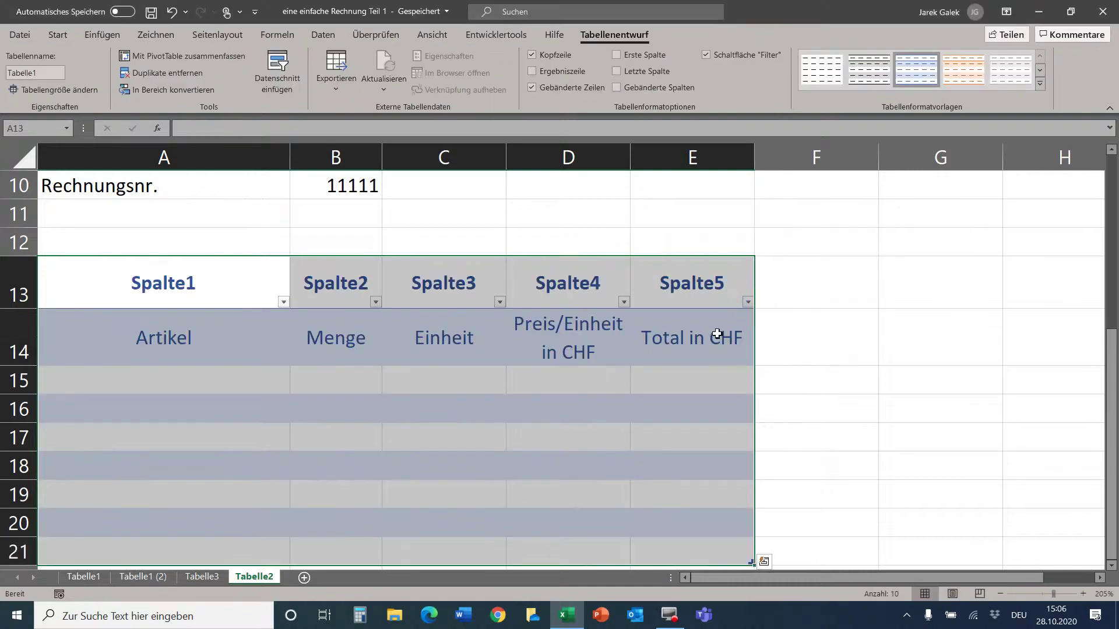
left_click(651, 415)
left_click(23, 291)
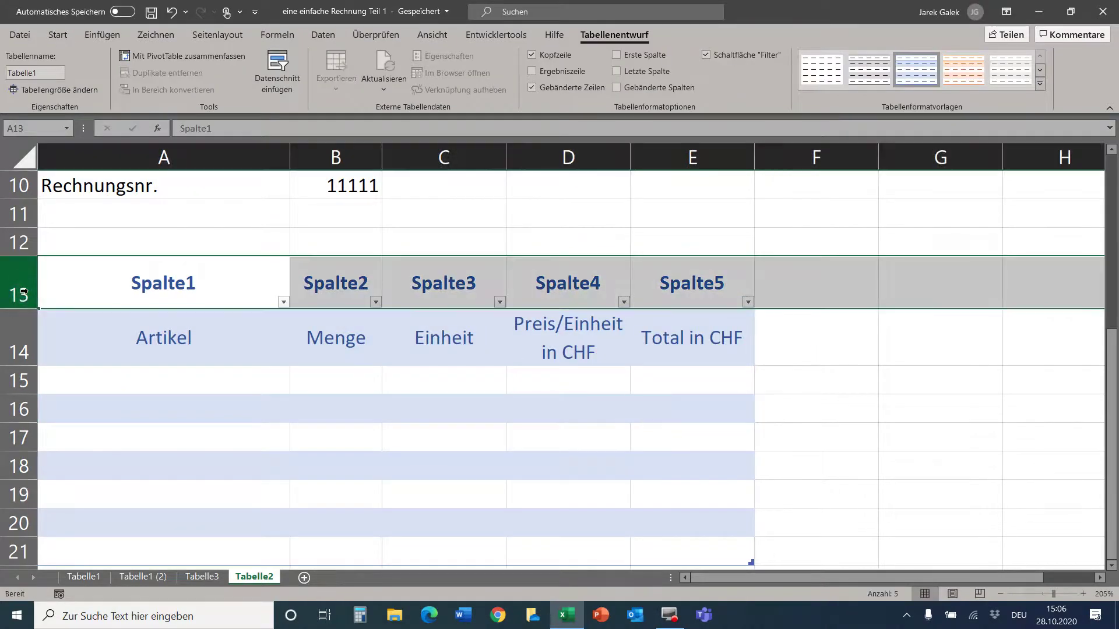
left_click(172, 12)
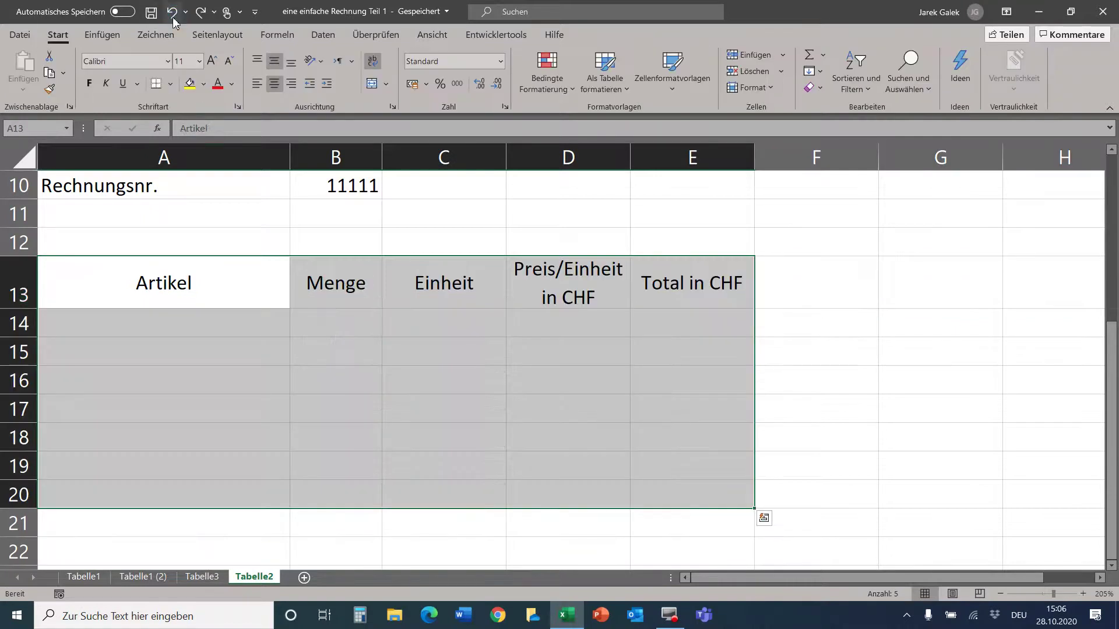
Format A13:E19 as a table with the light orange banded style, with row 13 marked as its headers
left_click(337, 348)
left_click_drag(215, 287, 664, 460)
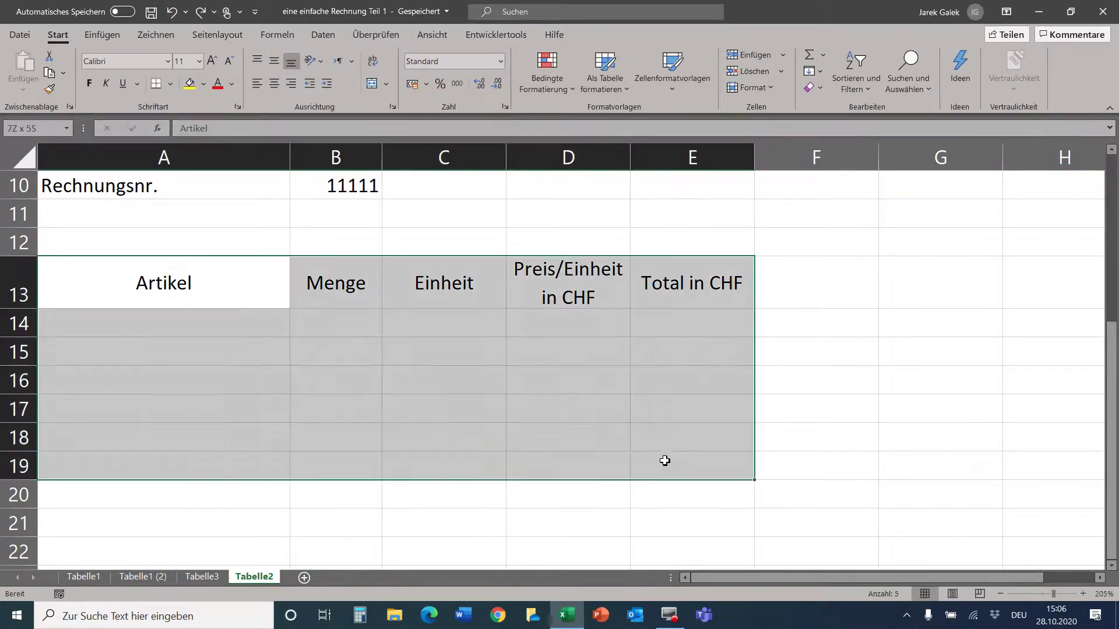
left_click(621, 84)
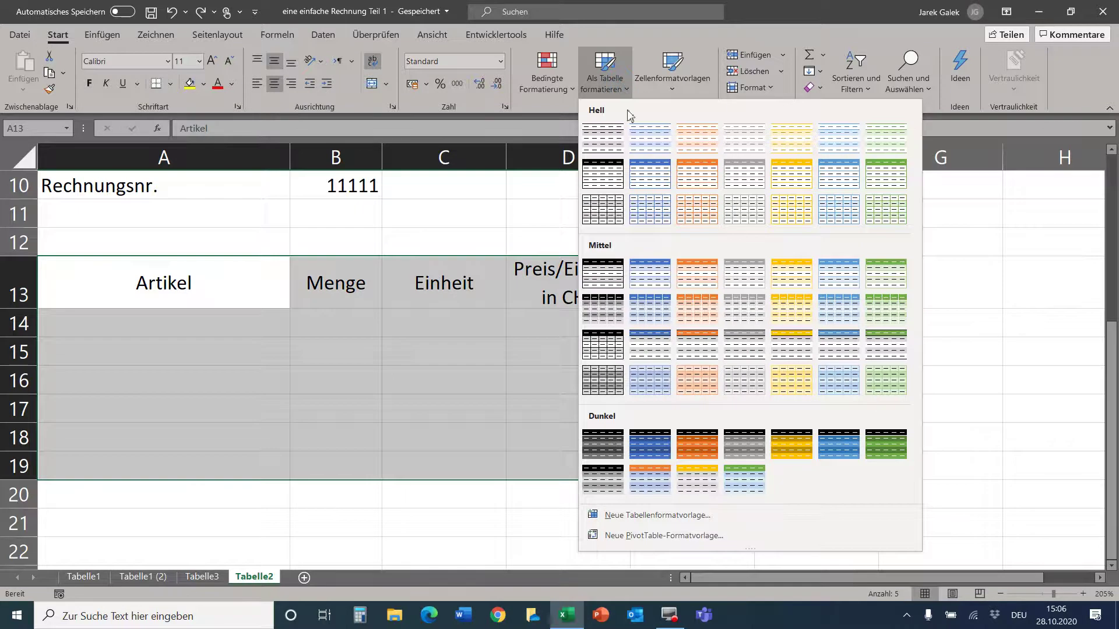
left_click(704, 142)
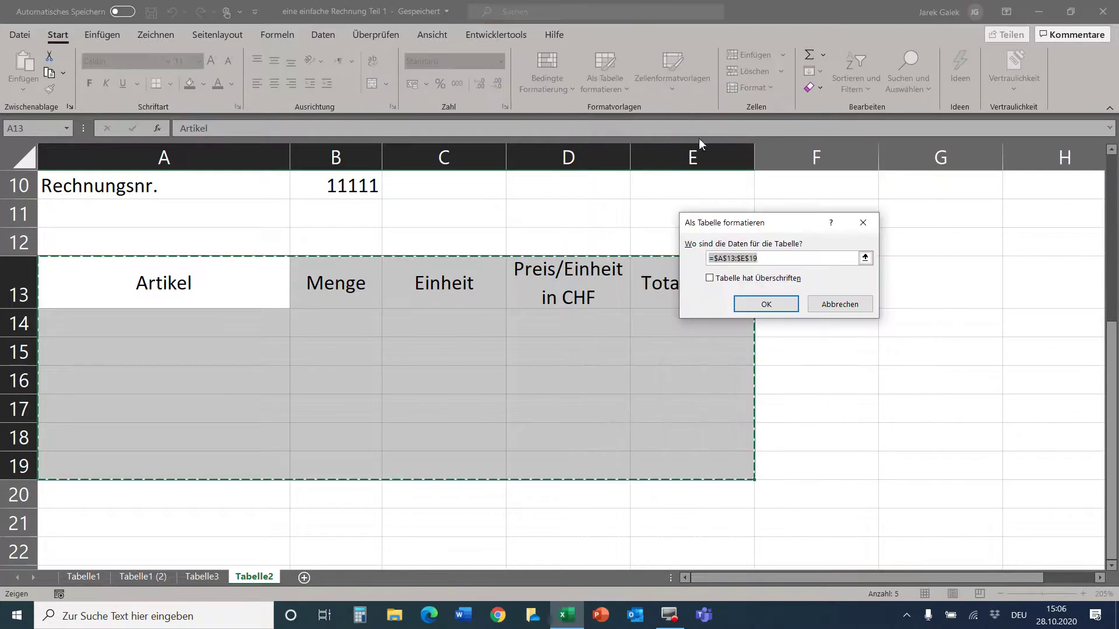
left_click(714, 279)
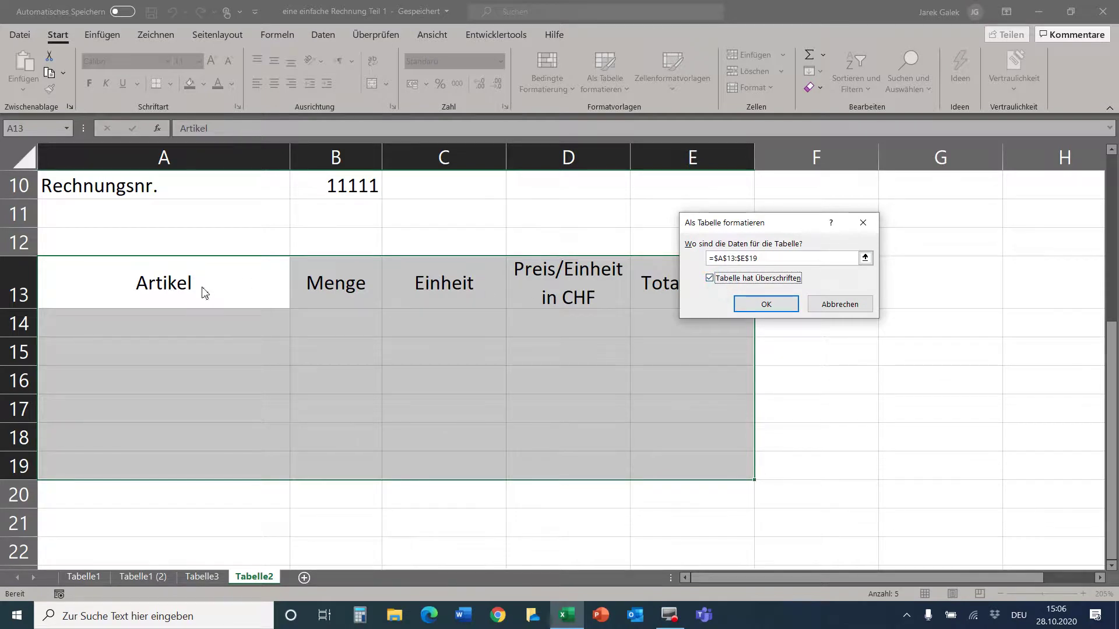
left_click(795, 302)
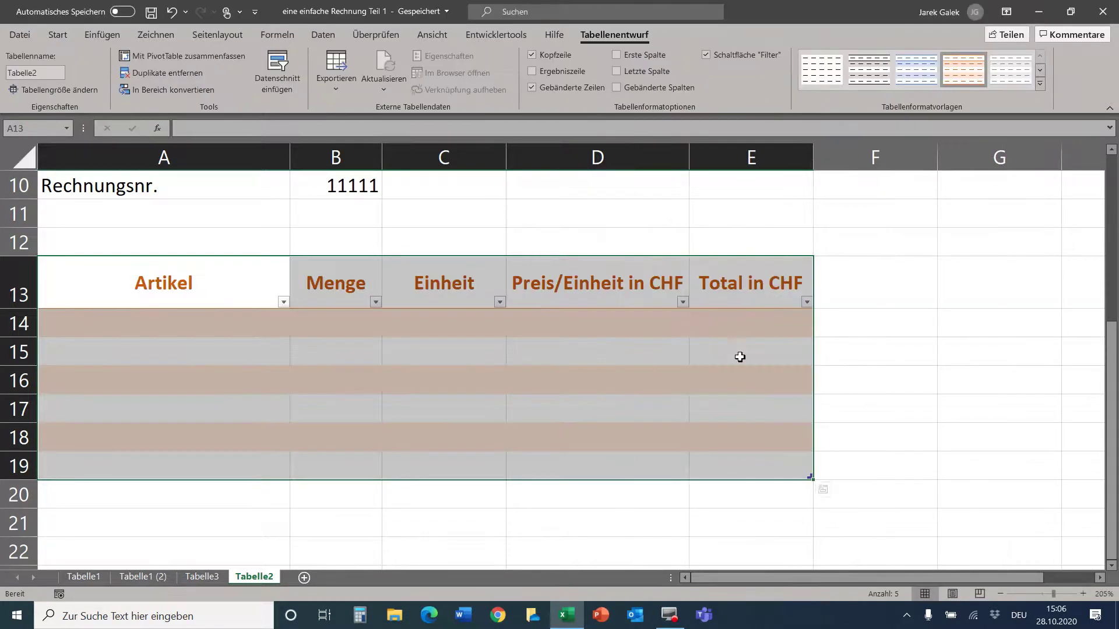
left_click(696, 352)
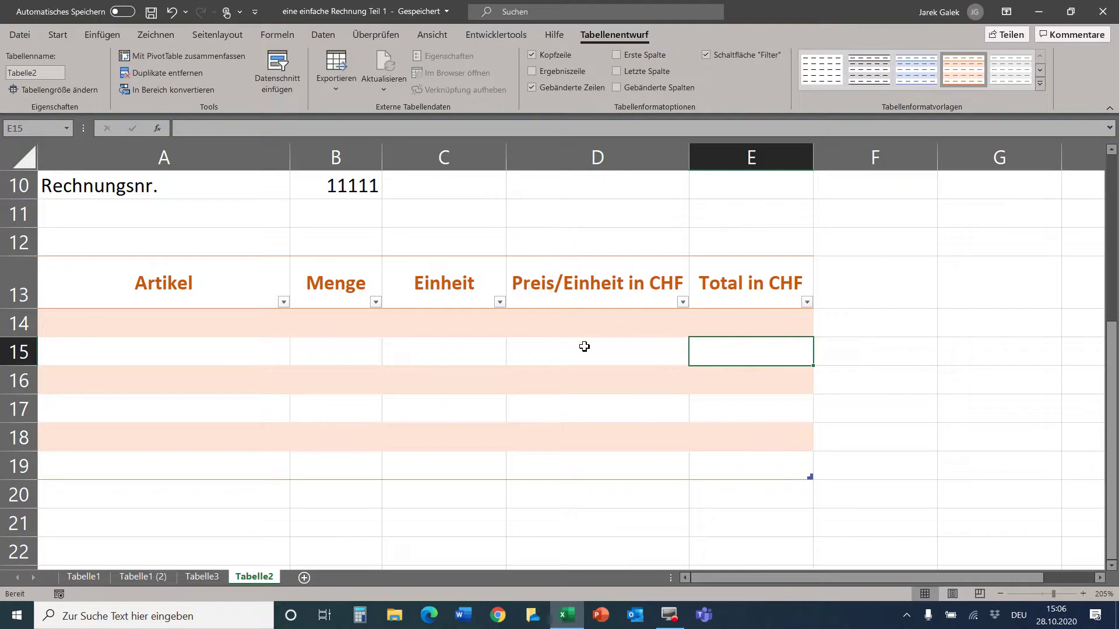
left_click(706, 331)
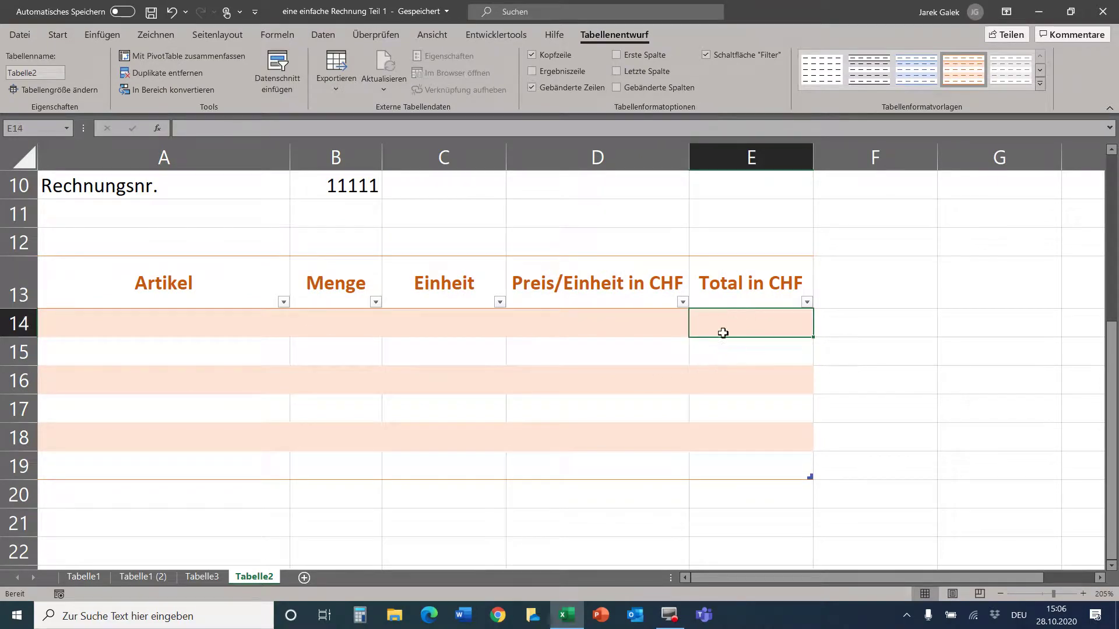
Enter the label total netto in cell D21 below the item table
left_click(641, 513)
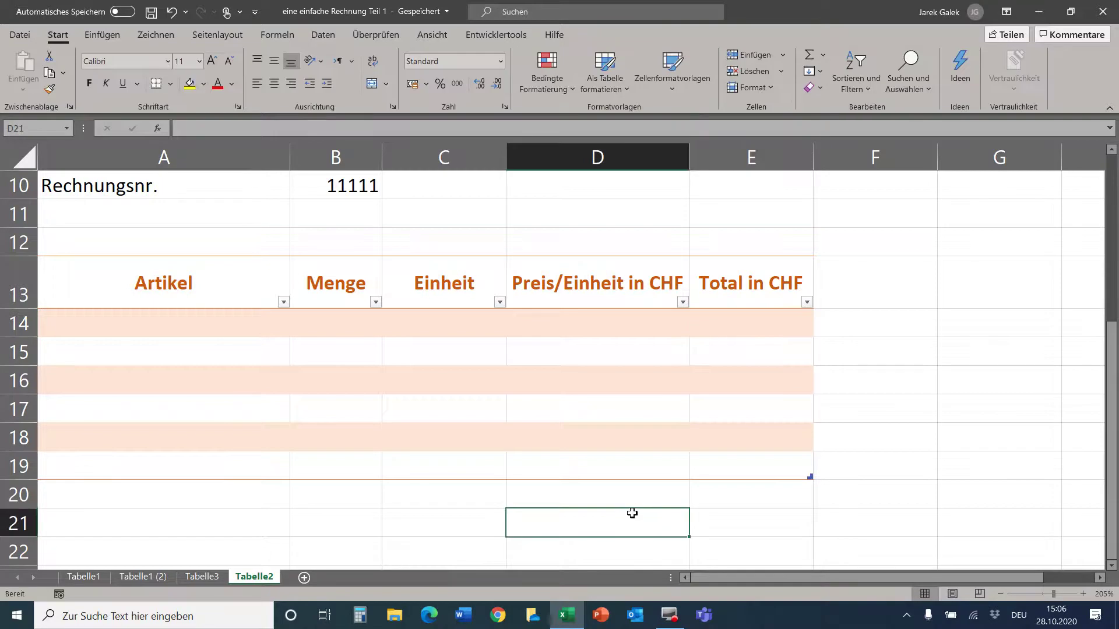
type("t")
key("BackSpace")
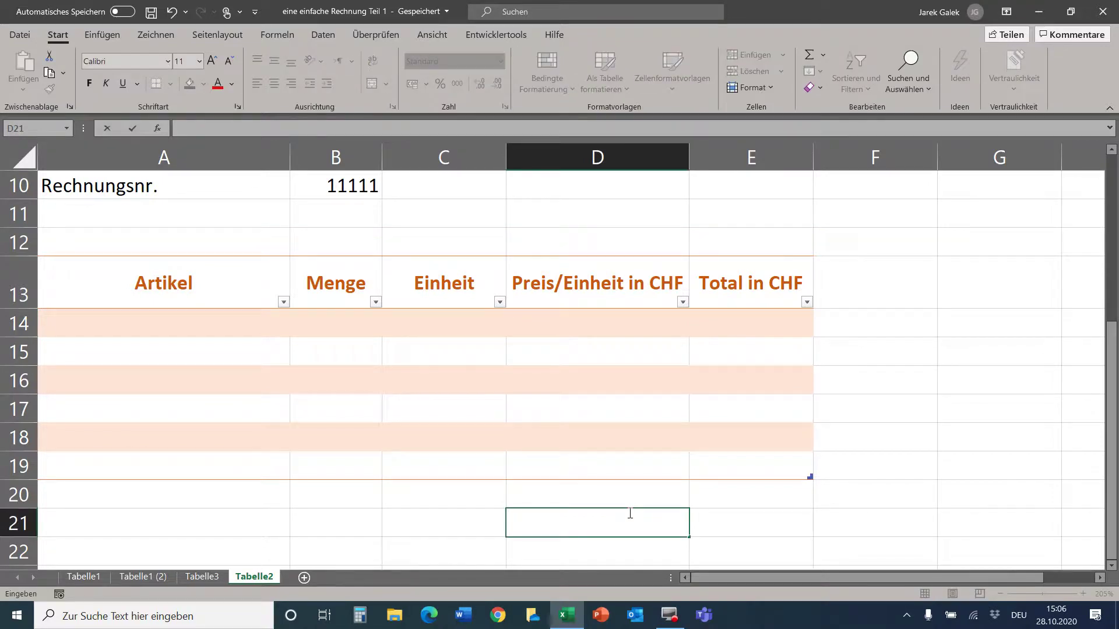
type("total netto")
key("Return")
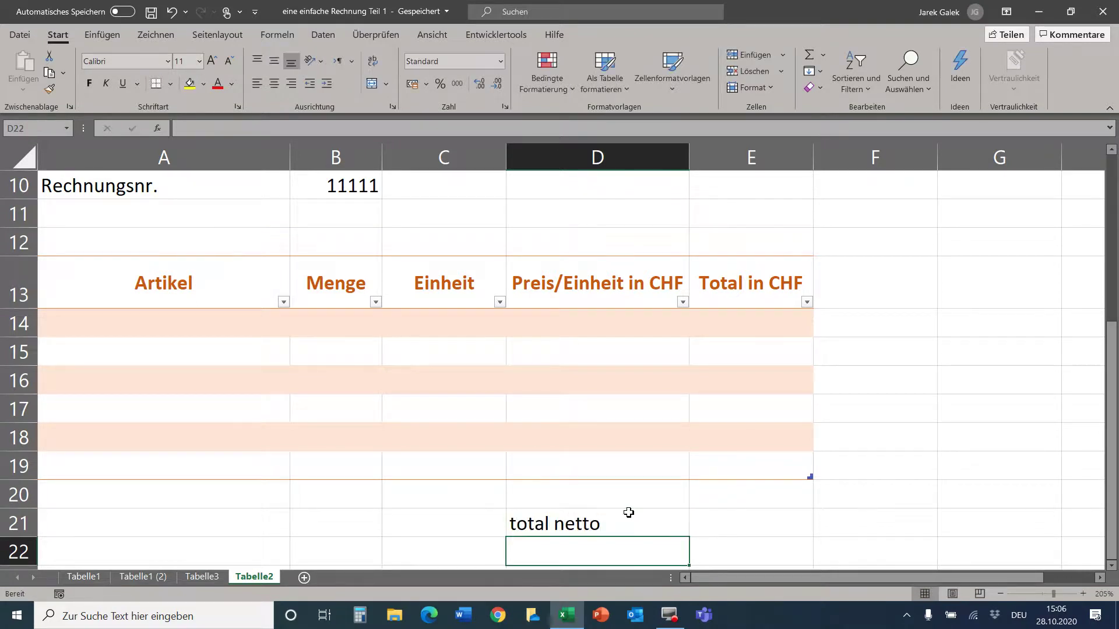
Enter the tax rate 7.70% in C22 and the label MwSt. in D22
key("Left")
type("7-")
type("7%")
key("Right")
type("M")
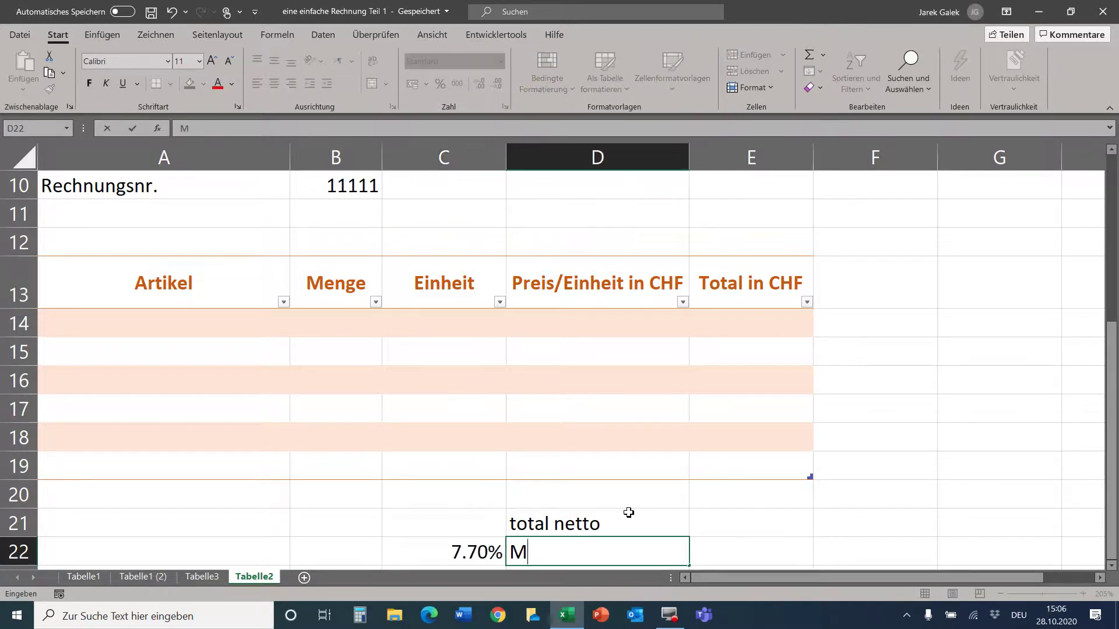
type("wSt.")
key("Return")
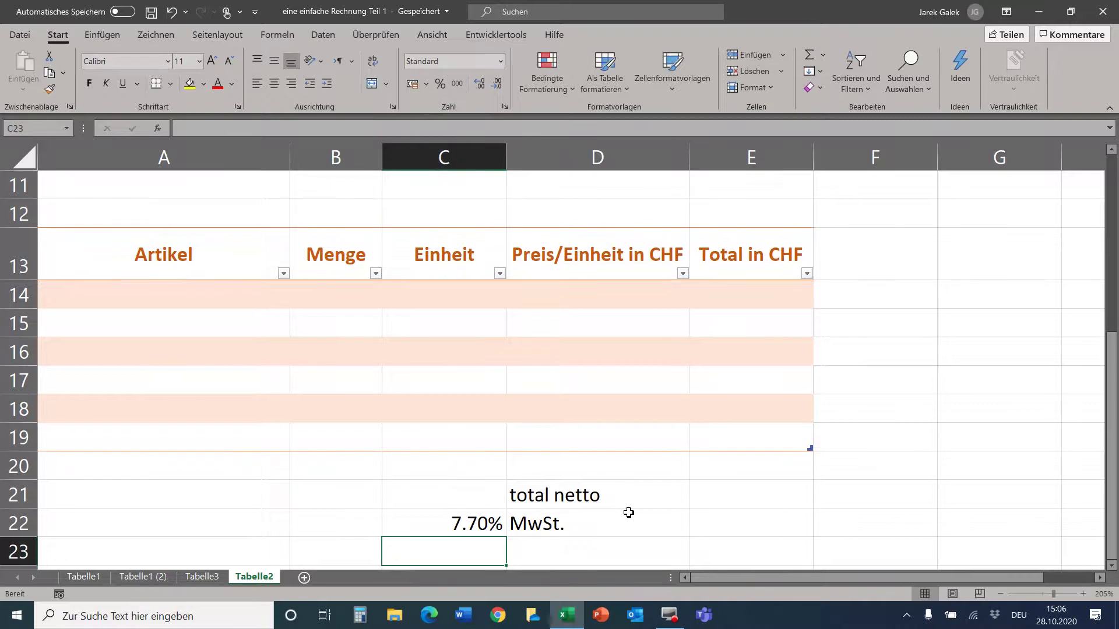
Enter the label total brutto in D23
type("total ")
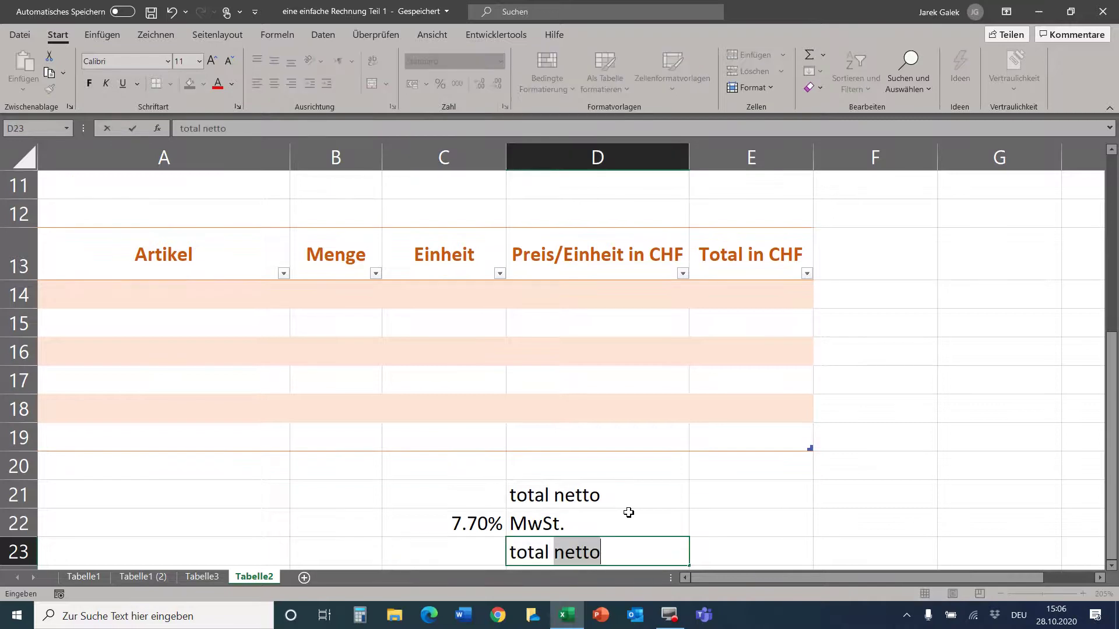
type("brutto")
key("Tab")
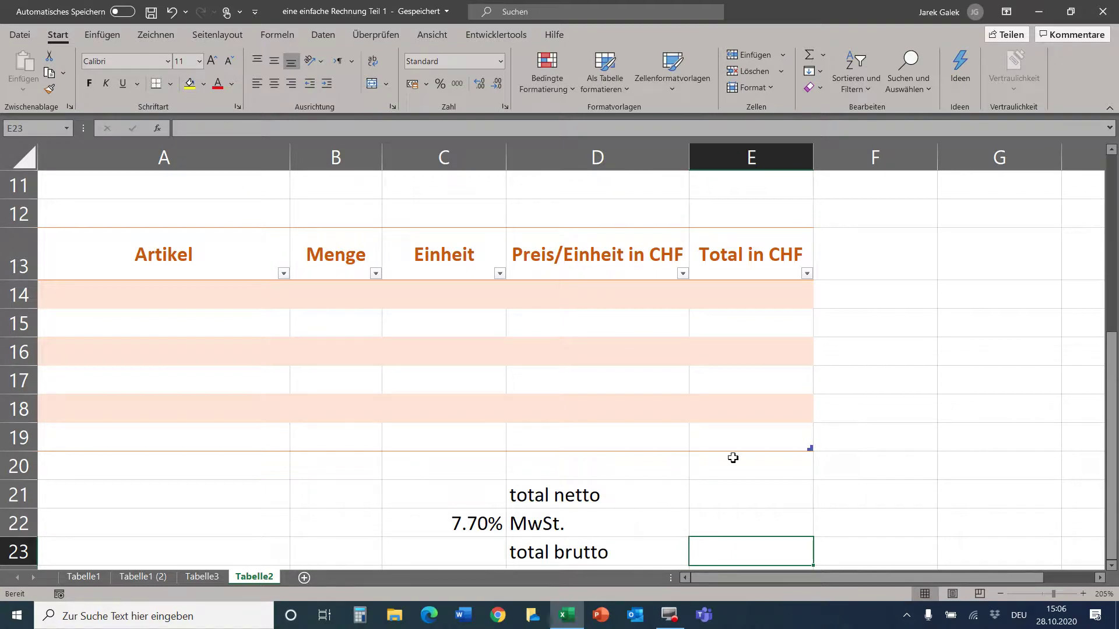
Multiply Preis/Einheit in CHF by Menge in the table's Total in CHF column, and give E14:E19 the thousands-separator accounting format
left_click(778, 303)
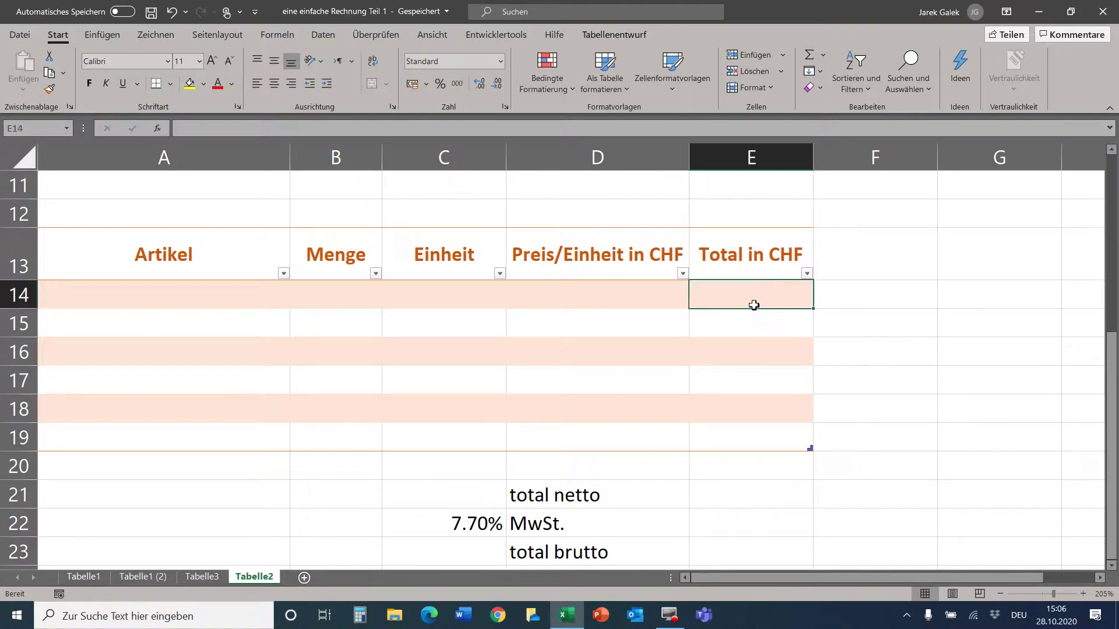
type("=")
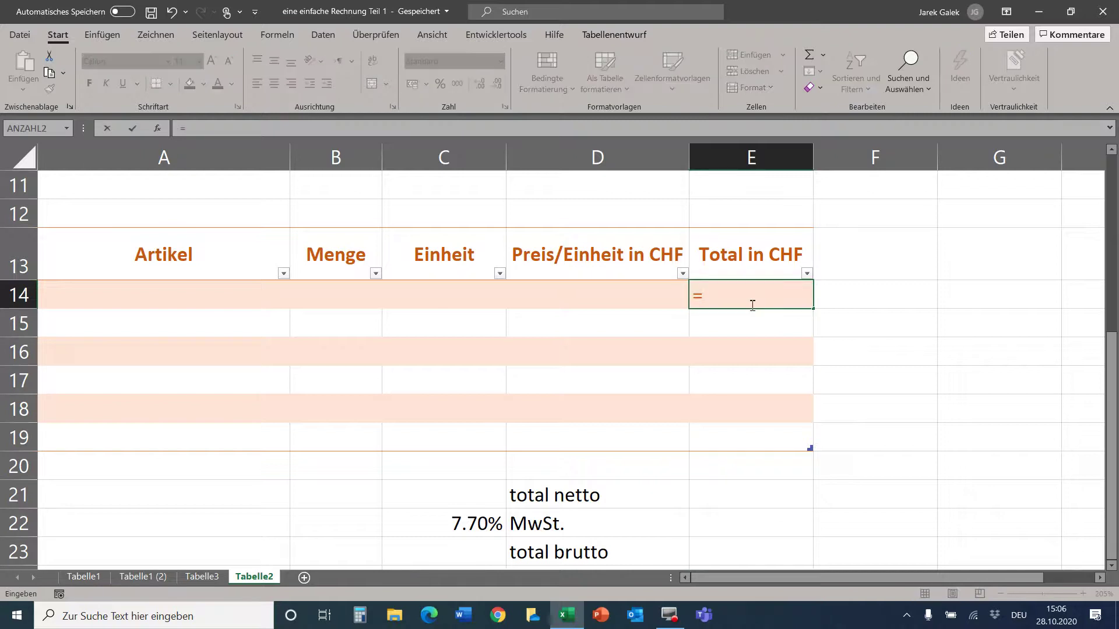
left_click(615, 300)
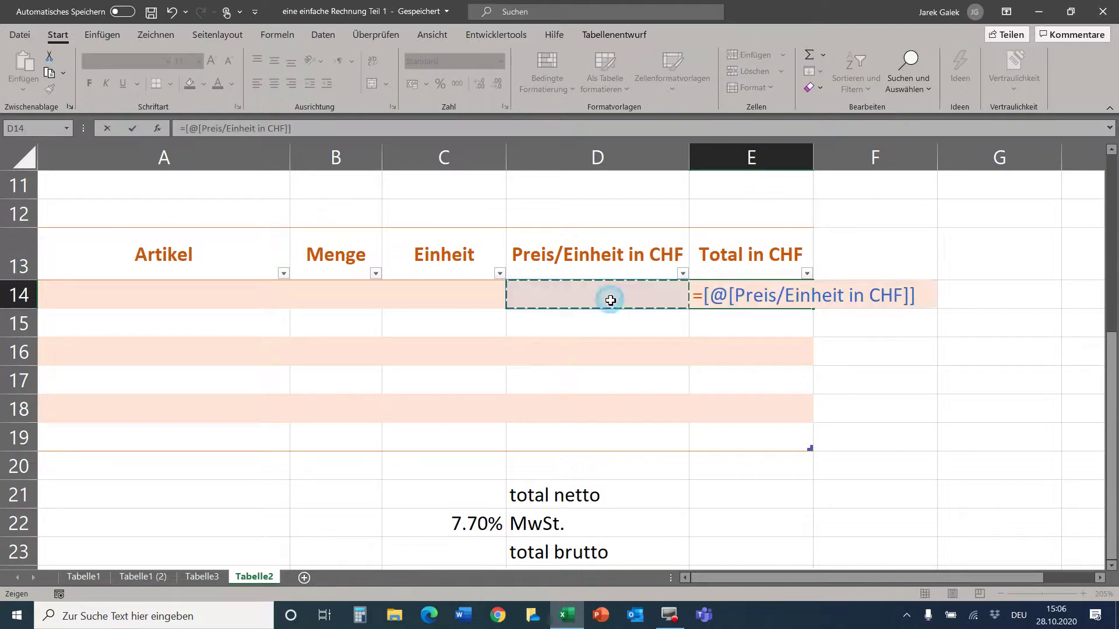
type("*")
left_click(347, 292)
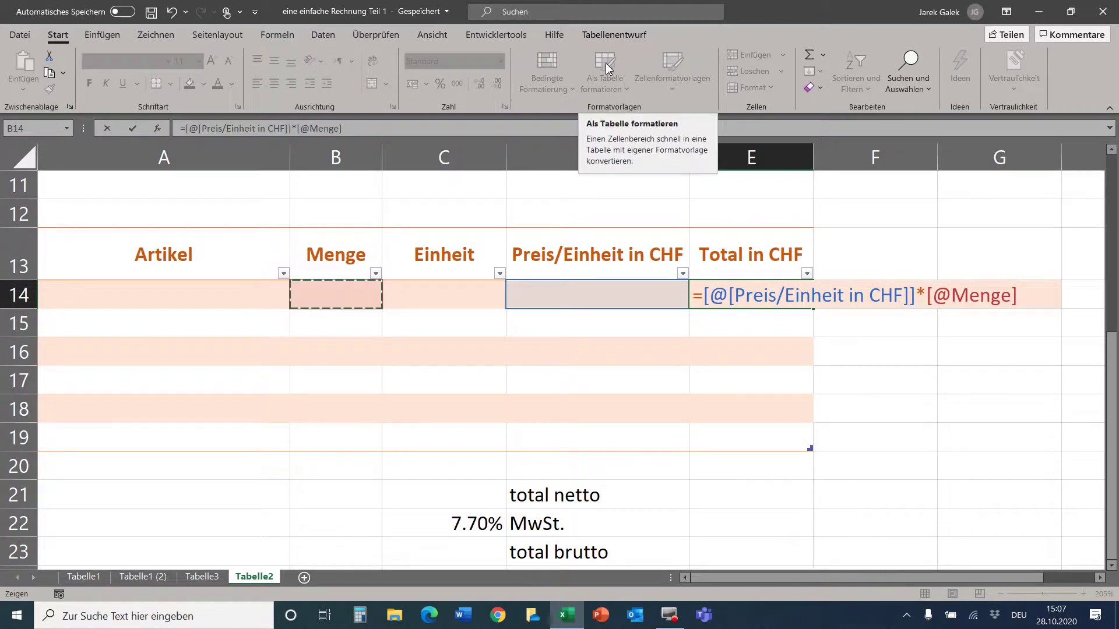
key("Return")
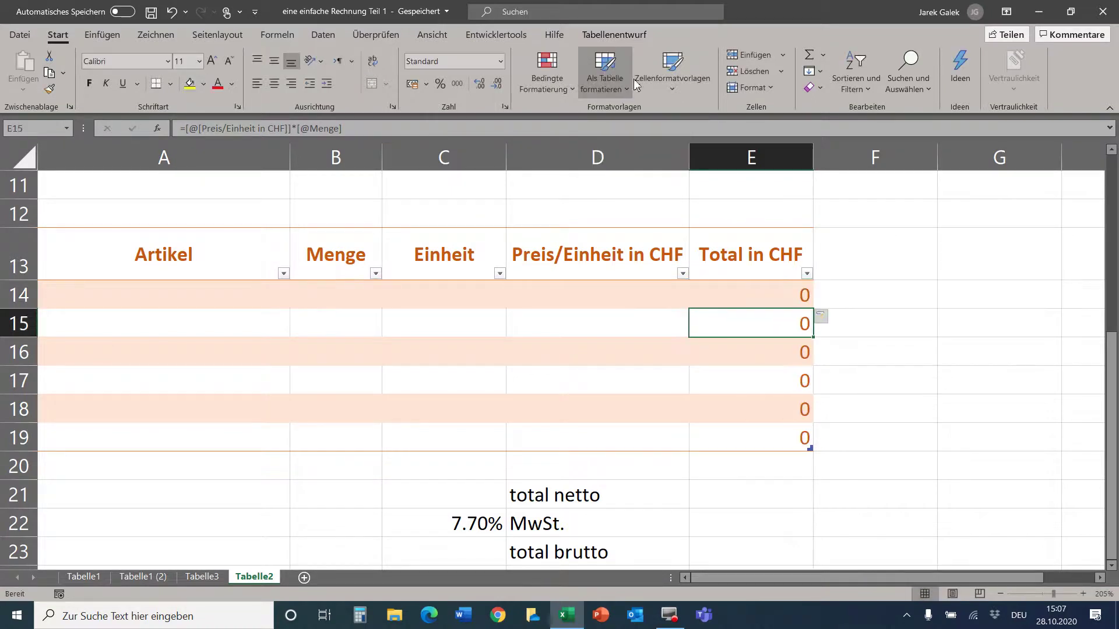
left_click_drag(754, 292, 778, 434)
left_click(456, 84)
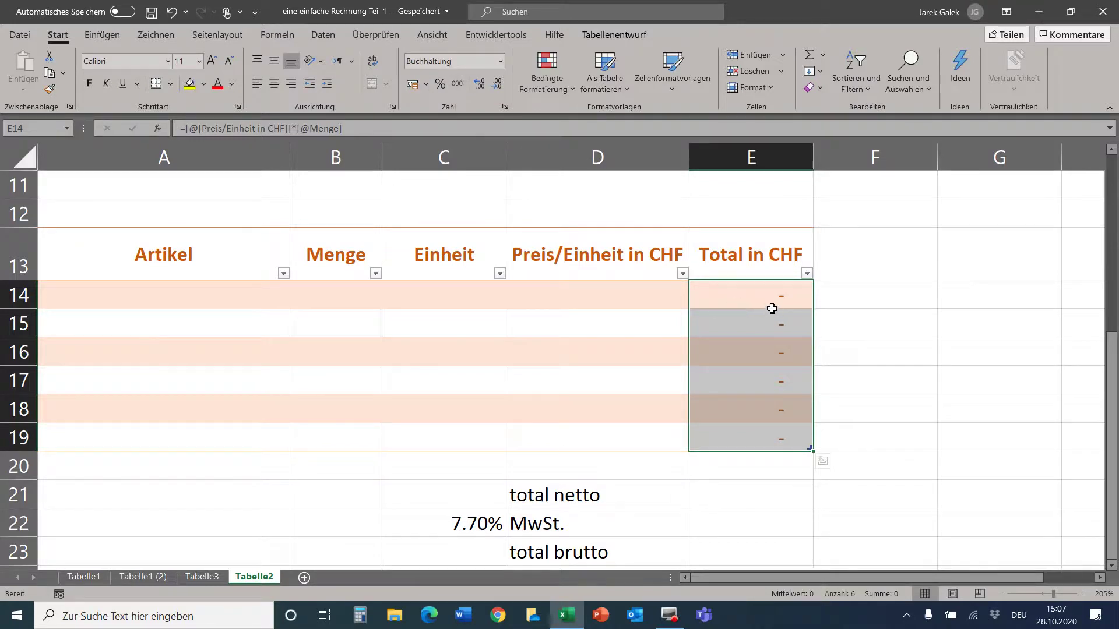
Sum E14:E20 in E21 as the net total
left_click(753, 490)
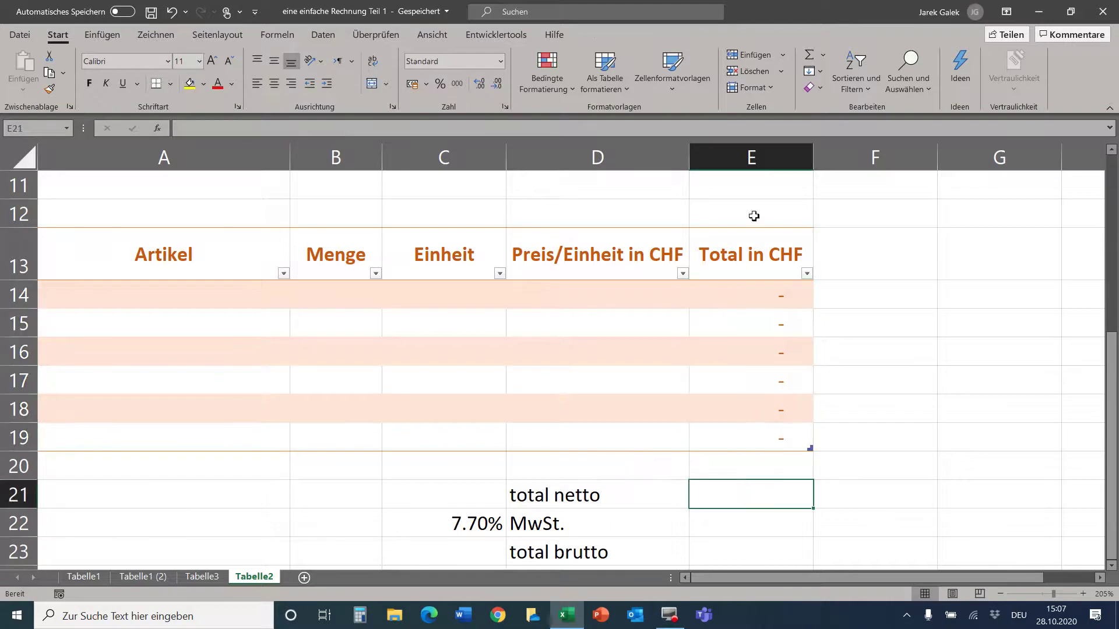
left_click(809, 59)
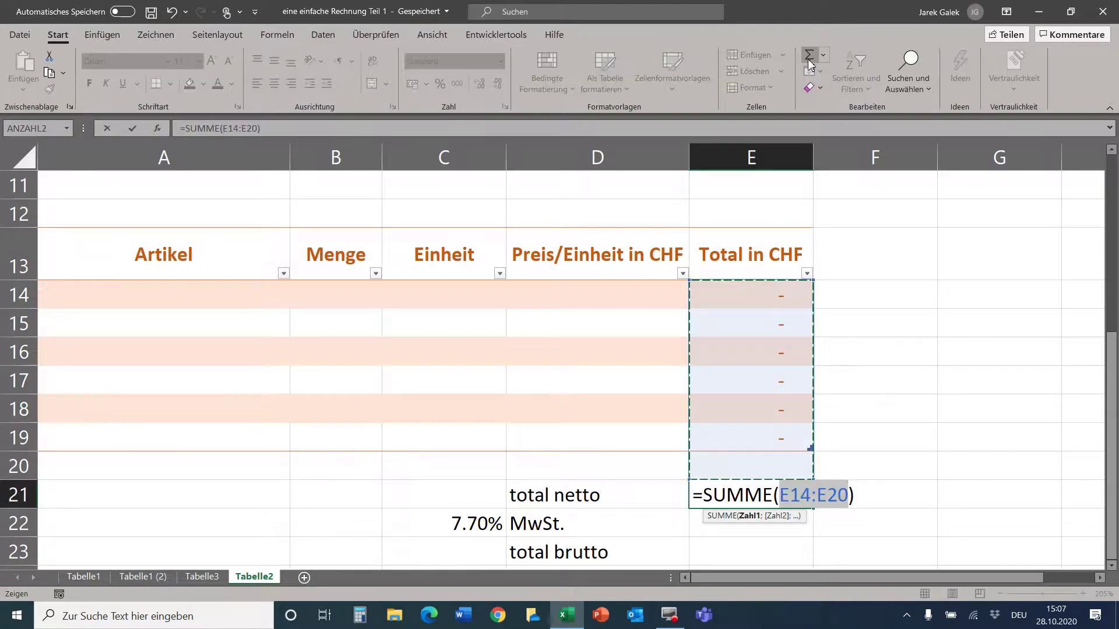
key("Return")
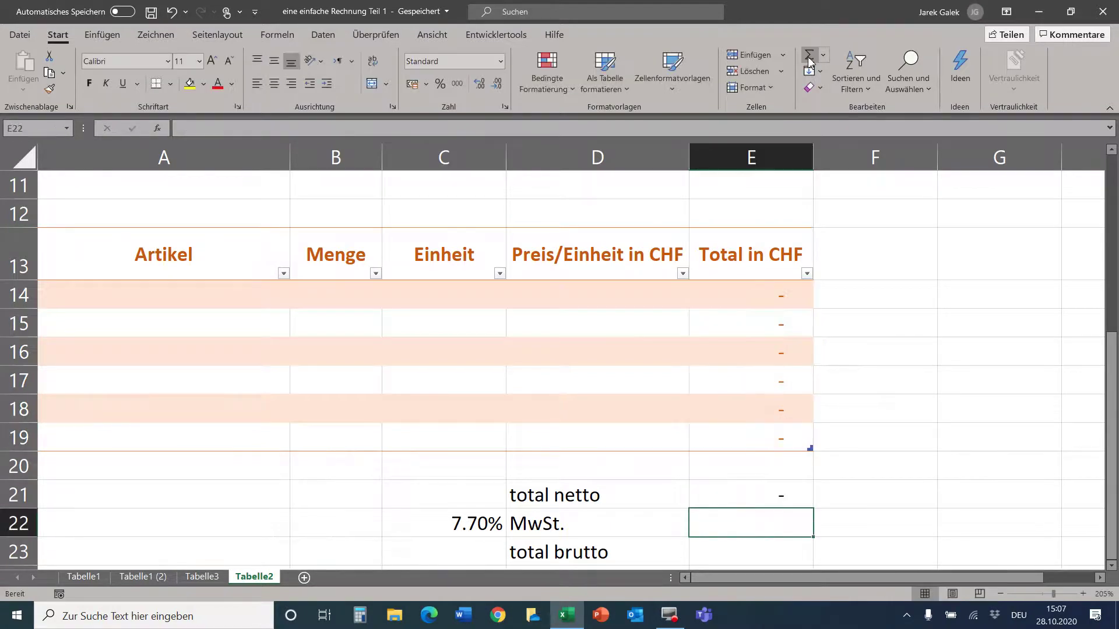
Calculate the MwSt. amount in E22 by multiplying the net total E21 by the rate in C22
type("=")
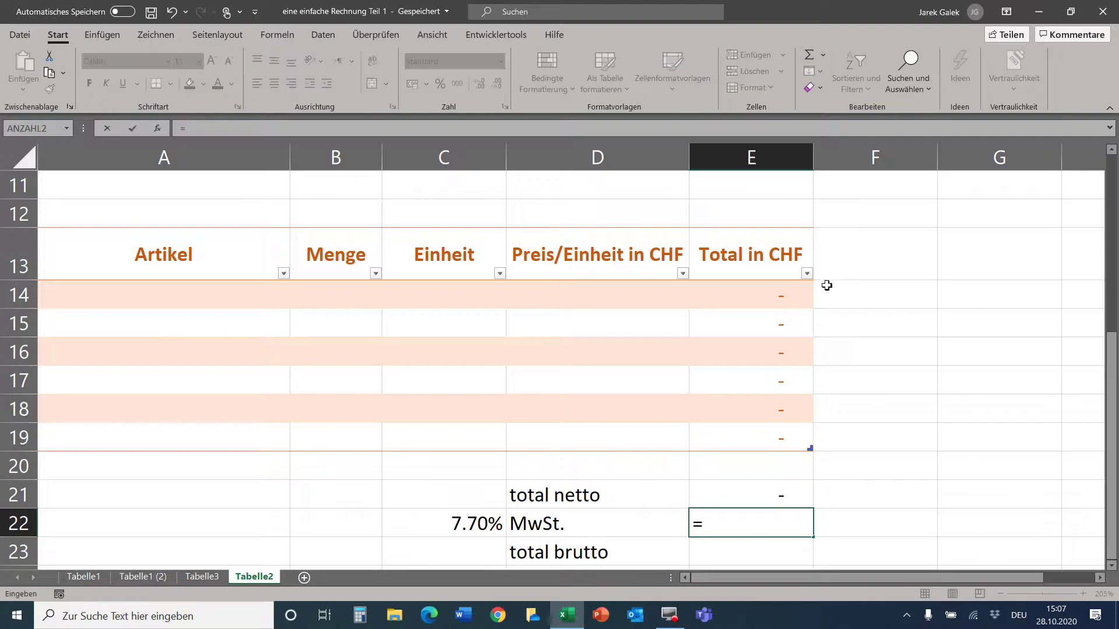
left_click(790, 488)
type("*")
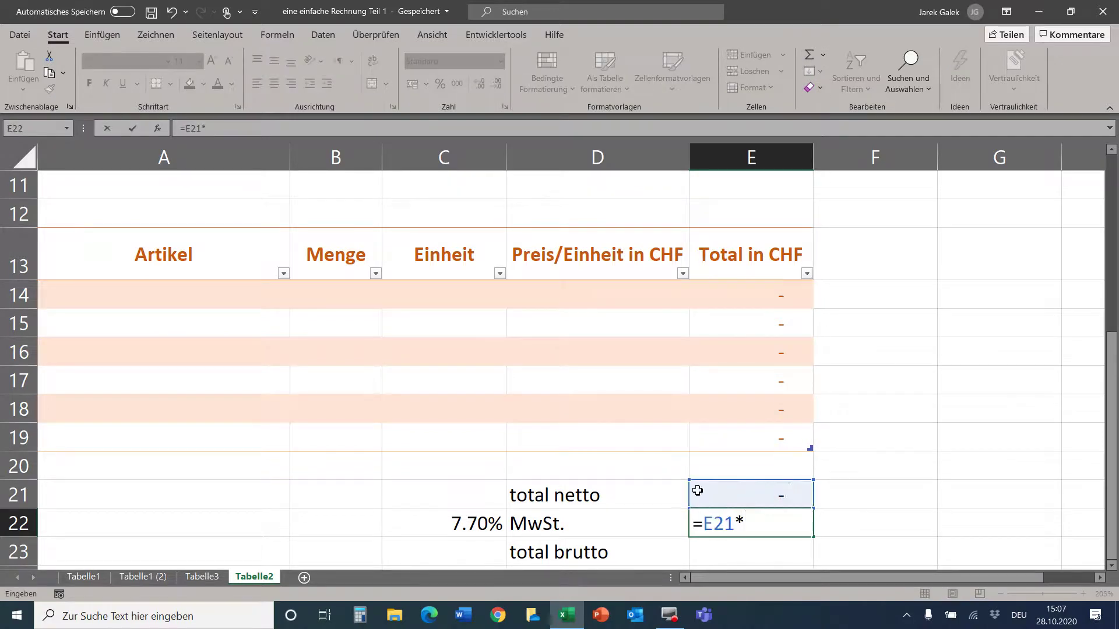
left_click(457, 519)
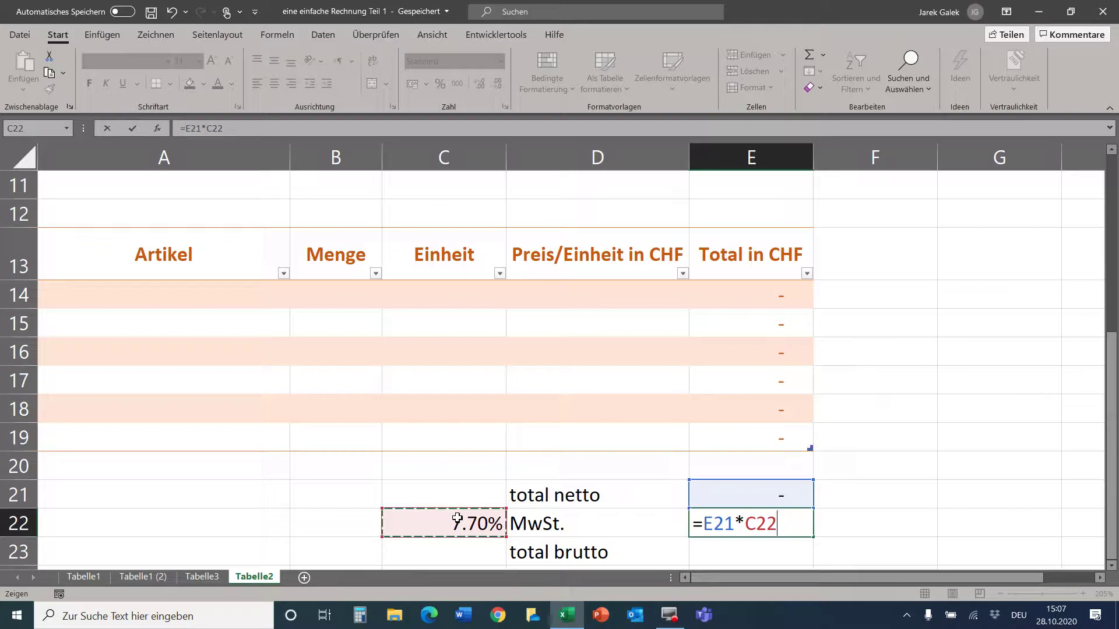
key("Return")
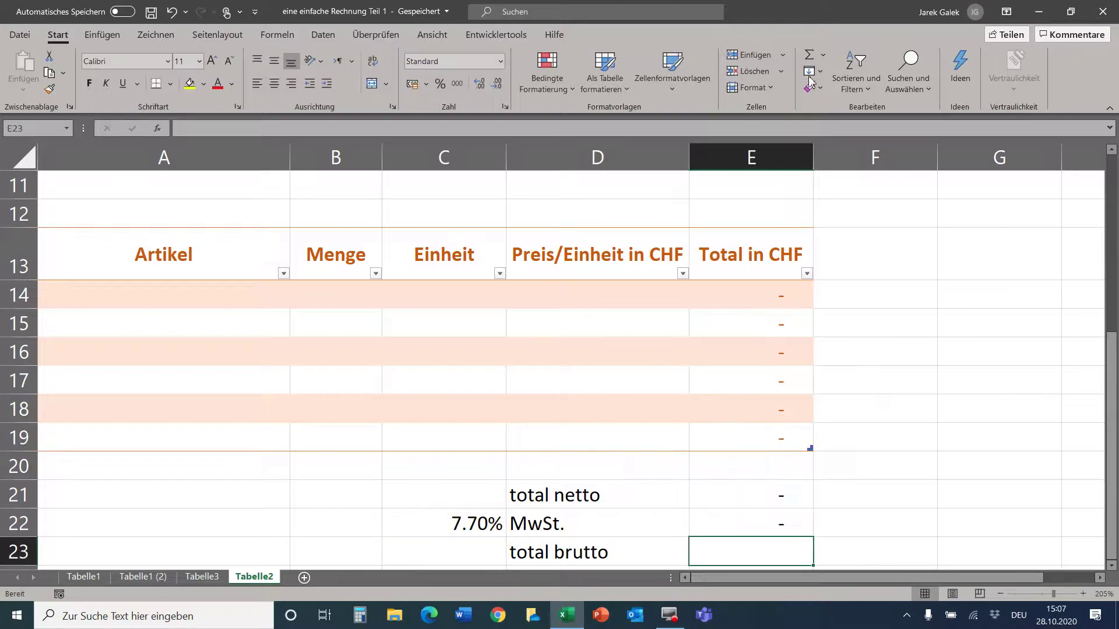
Sum E21:E22 in E23 as the gross total
left_click(809, 55)
left_click_drag(757, 494, 762, 525)
key("Return")
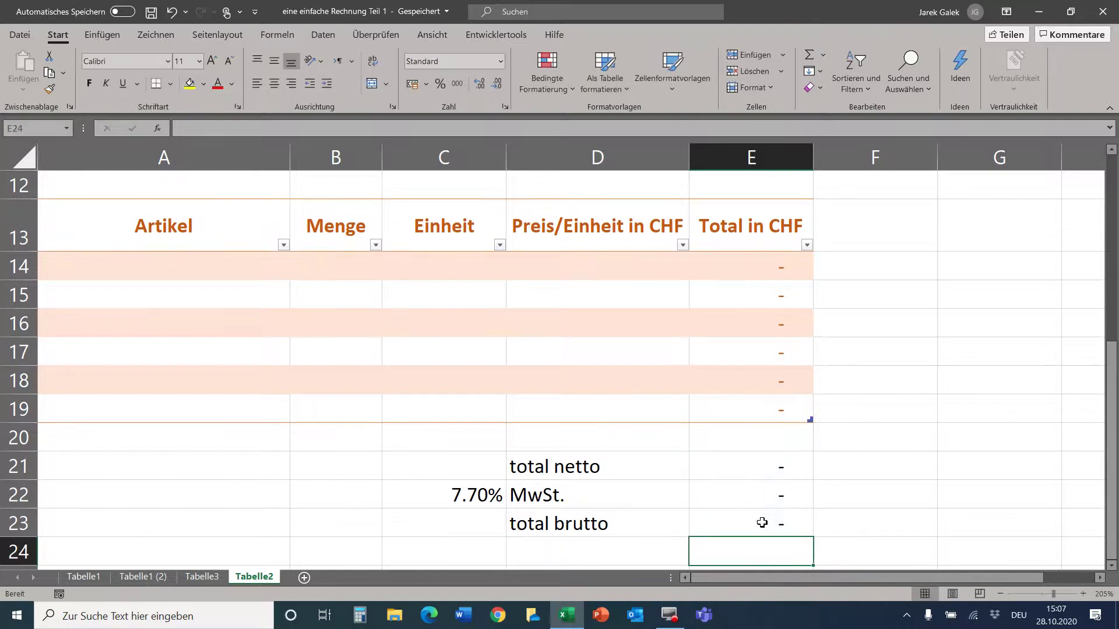
Enter the closing line "Vielen Dank für Ihre pünktliche Zahlung!" in A25
scroll(739, 501, "up", 1)
scroll(729, 492, "up", 1)
scroll(697, 472, "down", 3)
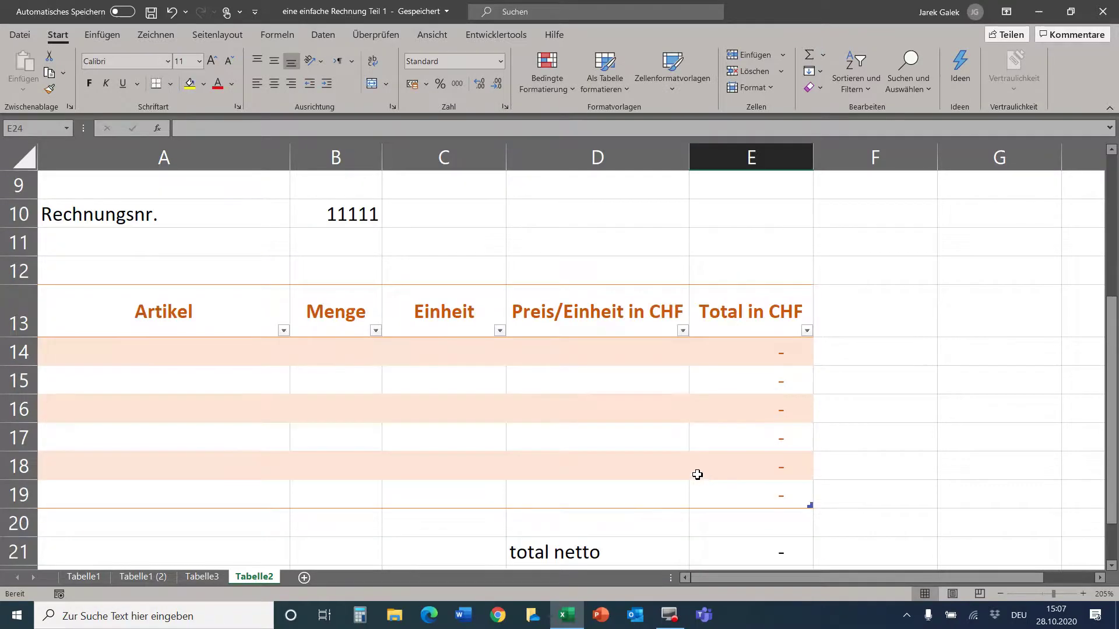
scroll(665, 462, "up", 3)
scroll(447, 342, "down", 3)
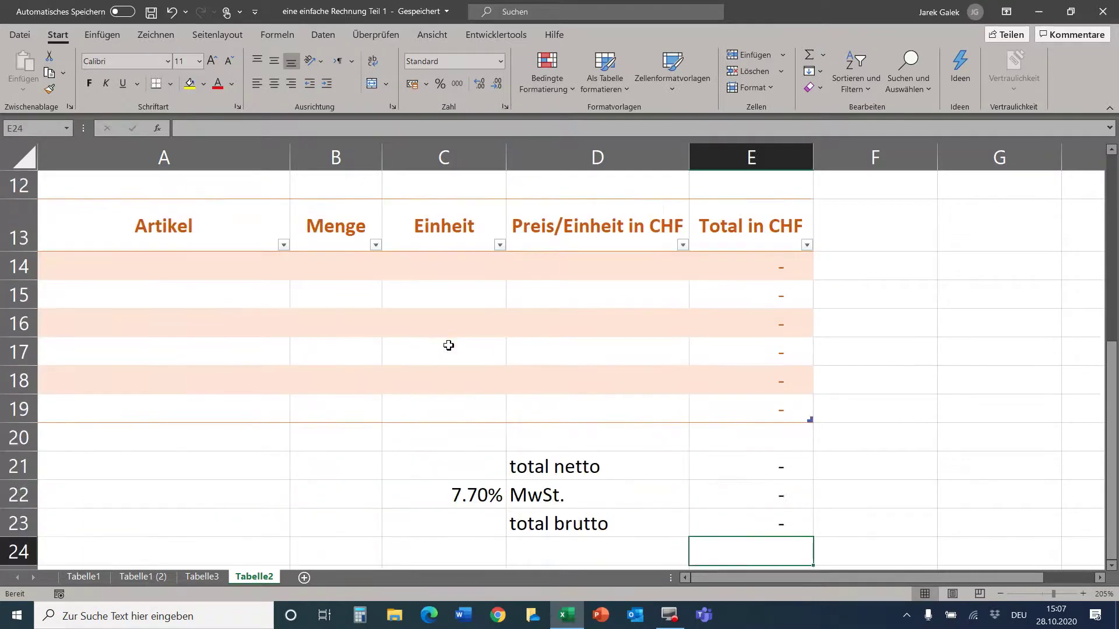
left_click(141, 465)
type("Viele")
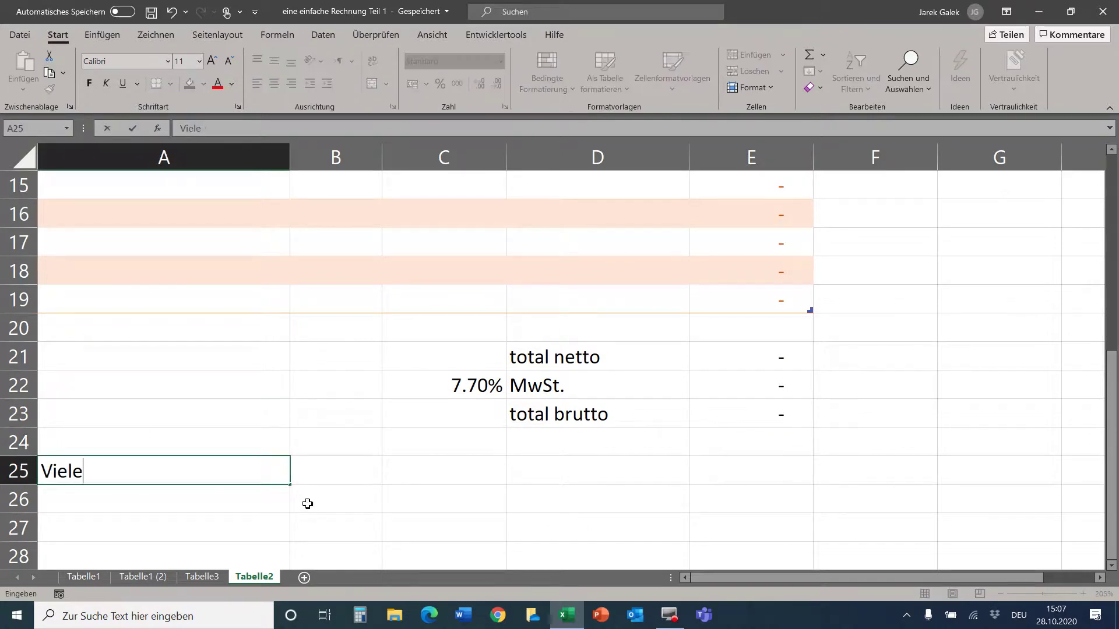
type("n Dank f")
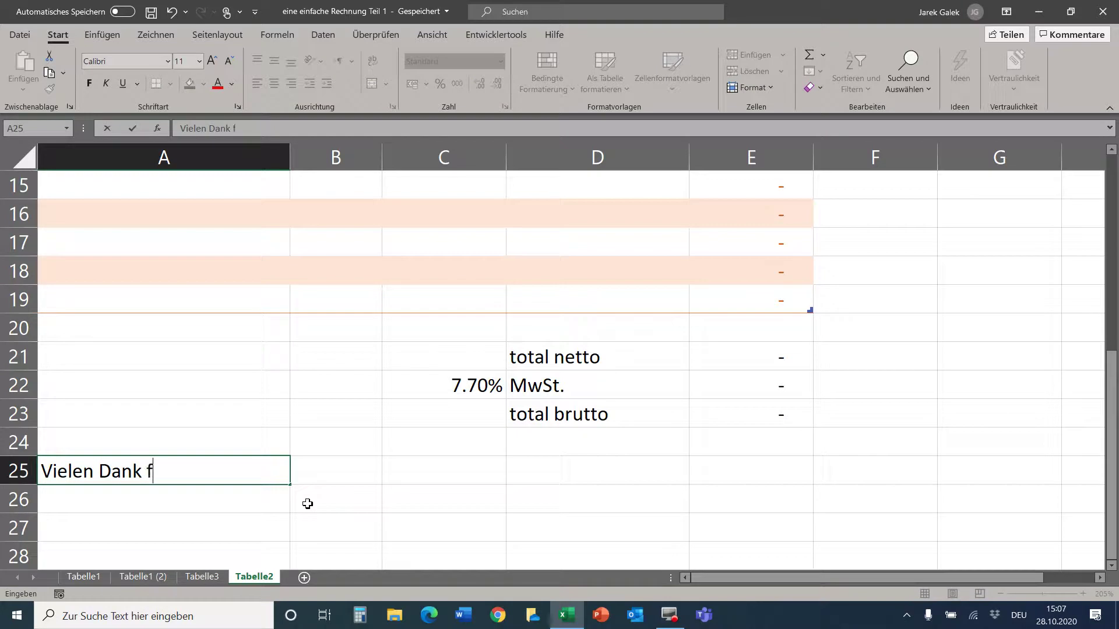
type("ür Ihre pünktliche Zah")
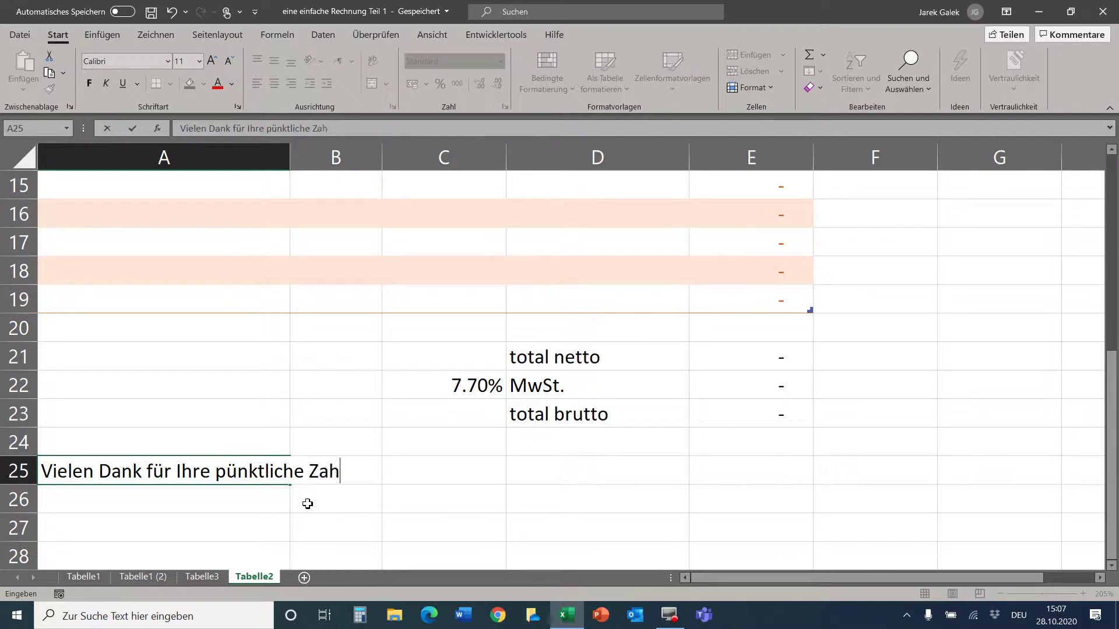
type("lung")
key("Return")
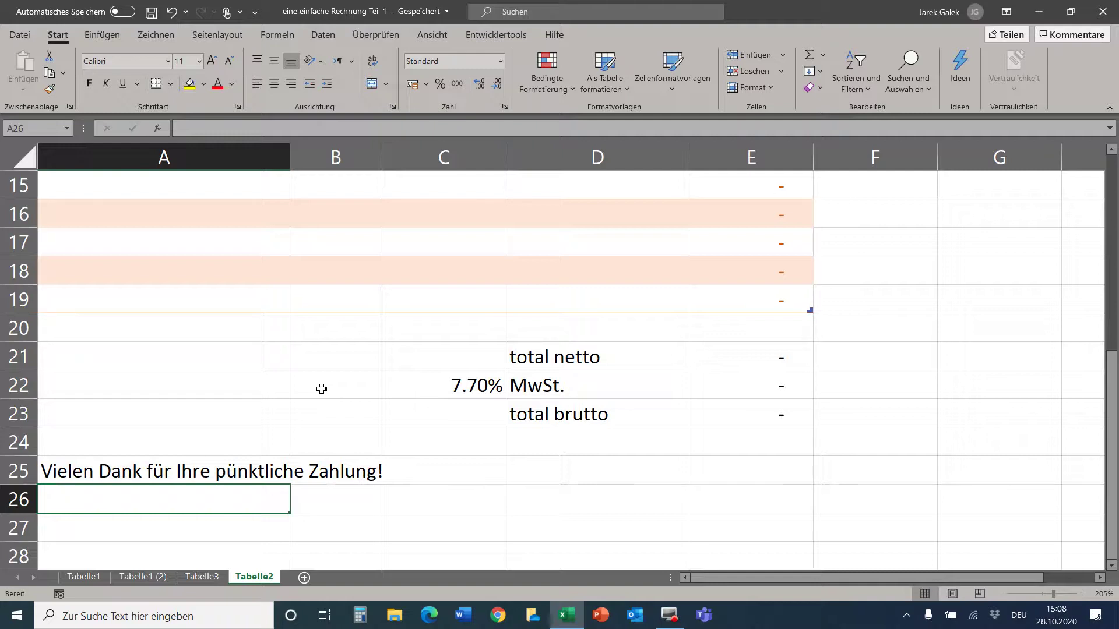
scroll(321, 389, "up", 2)
scroll(300, 374, "up", 3)
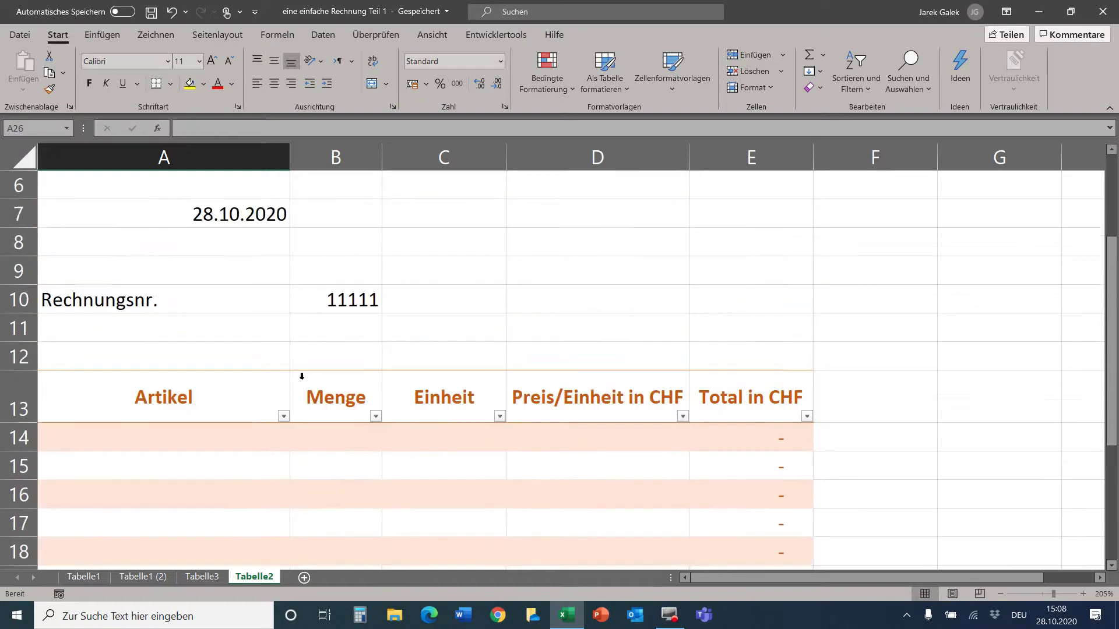
scroll(277, 347, "down", 3)
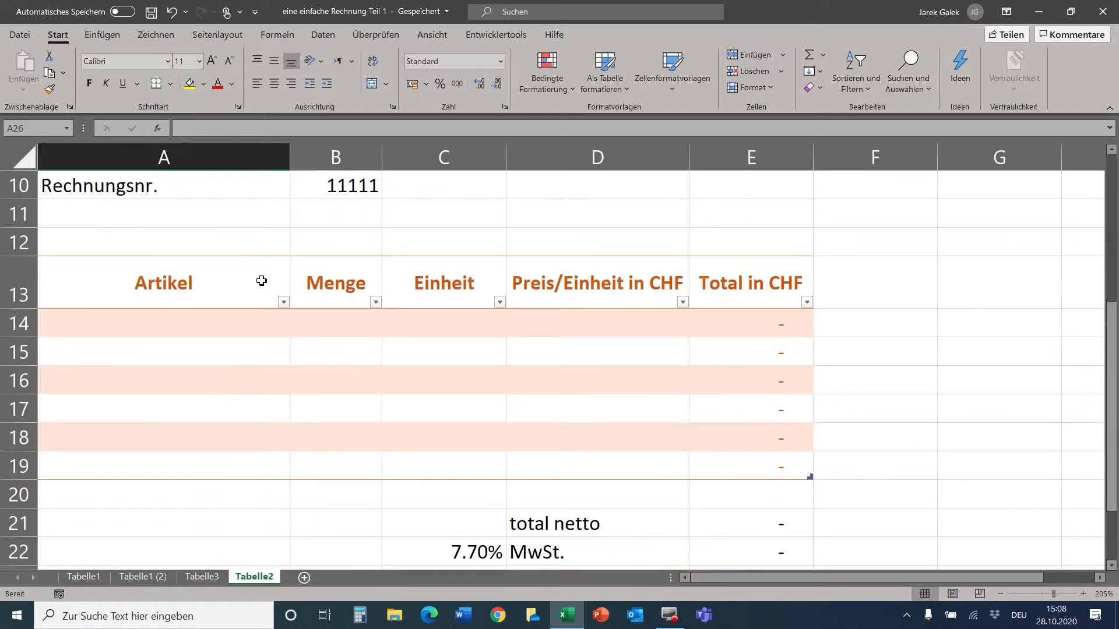
scroll(258, 279, "down", 3)
left_click(233, 345)
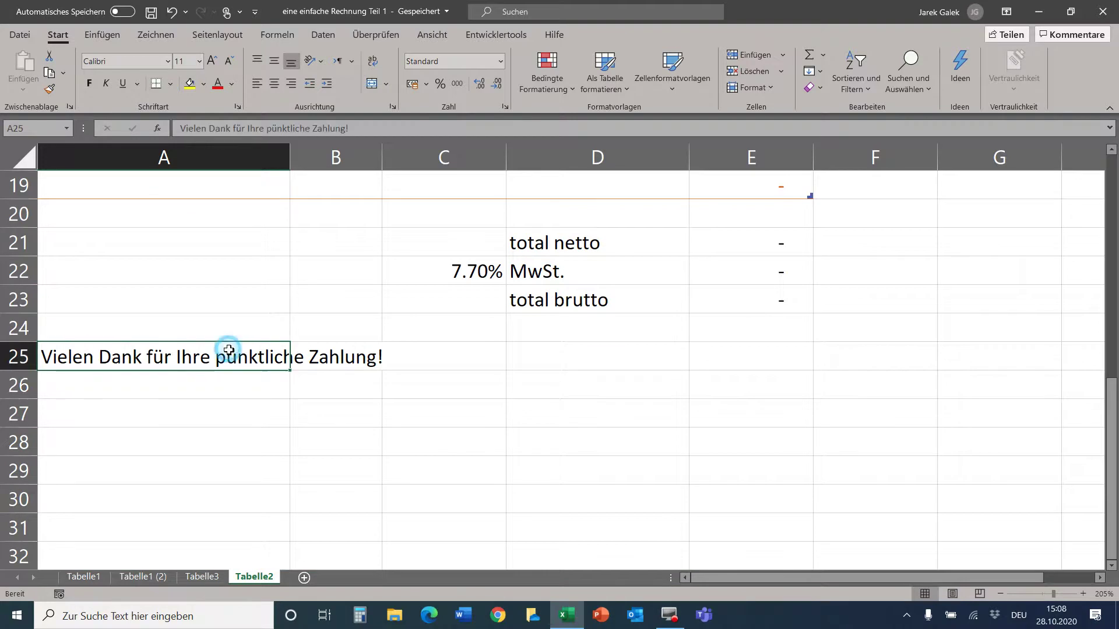
scroll(360, 315, "up", 3)
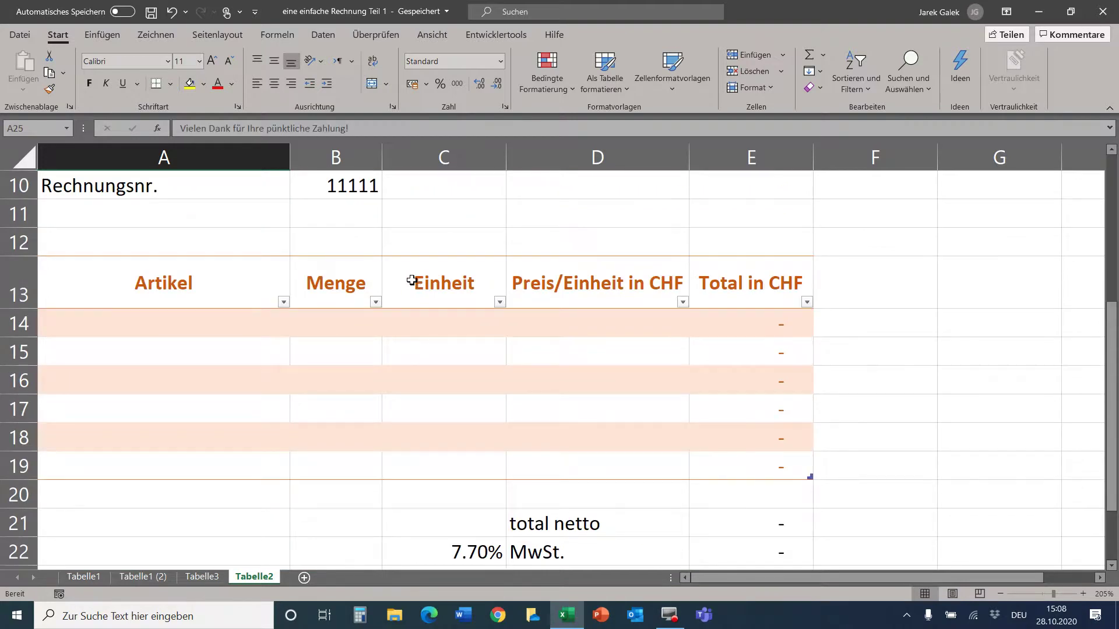
left_click(383, 387)
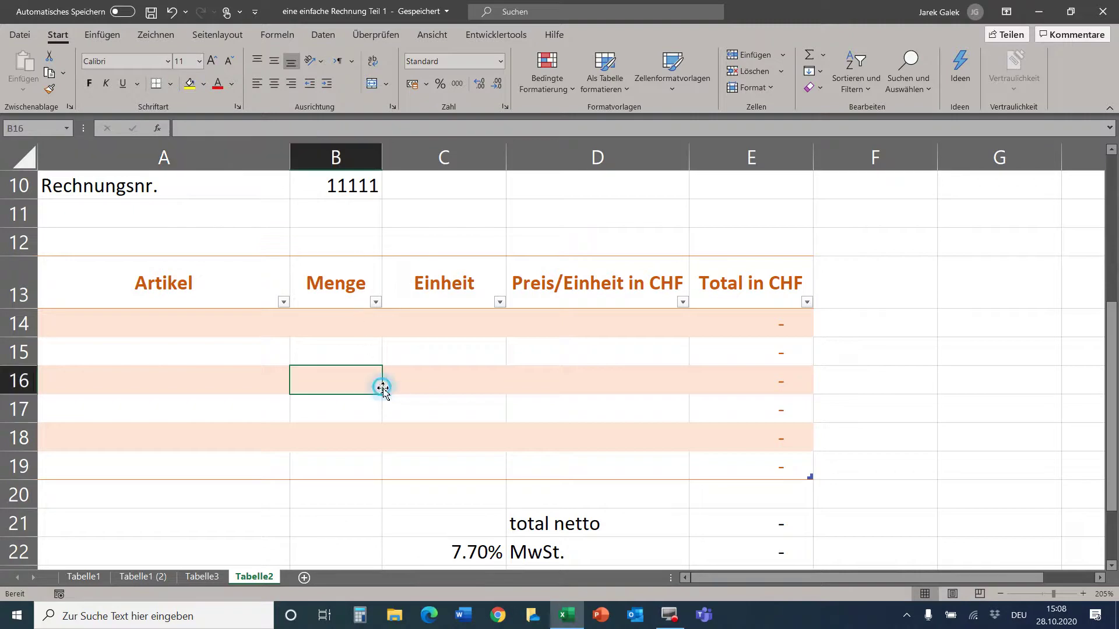
Move the invoice sheet Tabelle2 into a new workbook without creating a copy
right_click(264, 580)
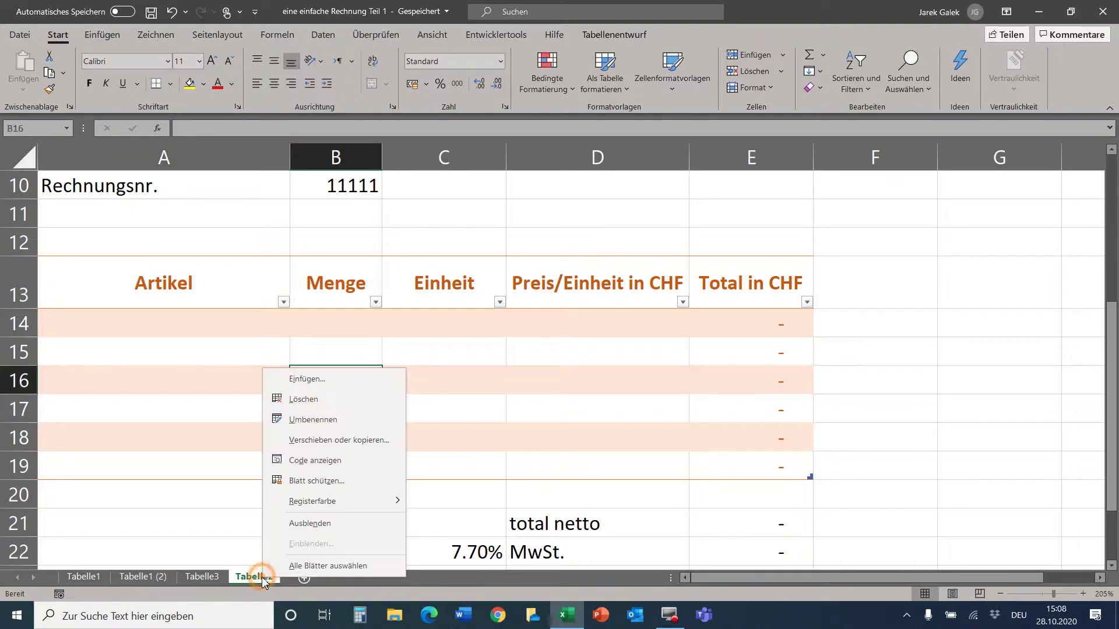
left_click(352, 448)
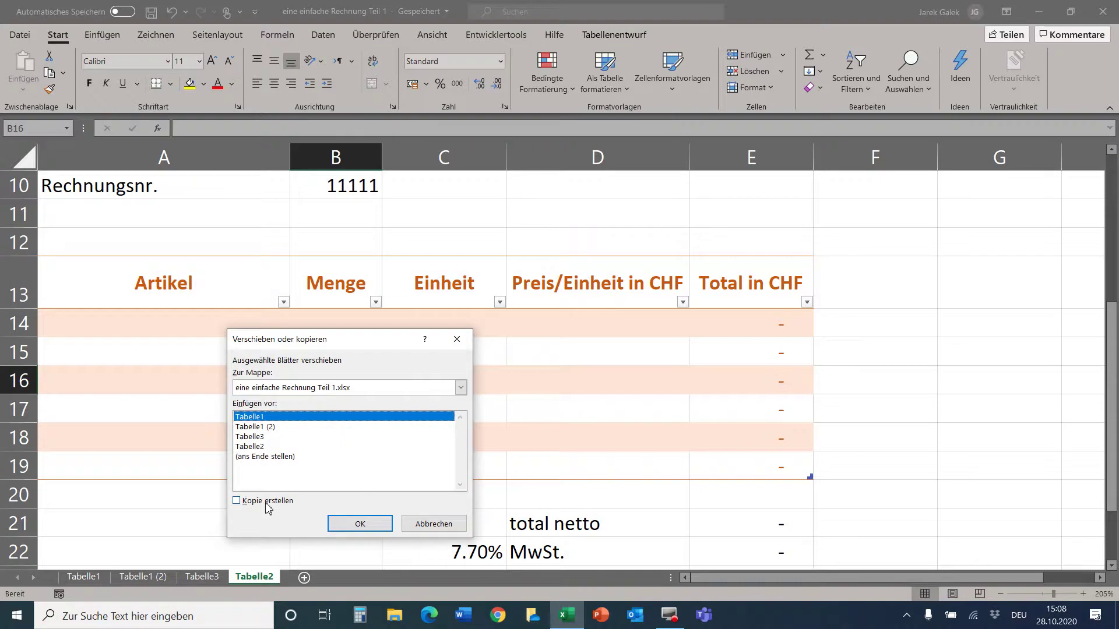
left_click(310, 388)
left_click(303, 403)
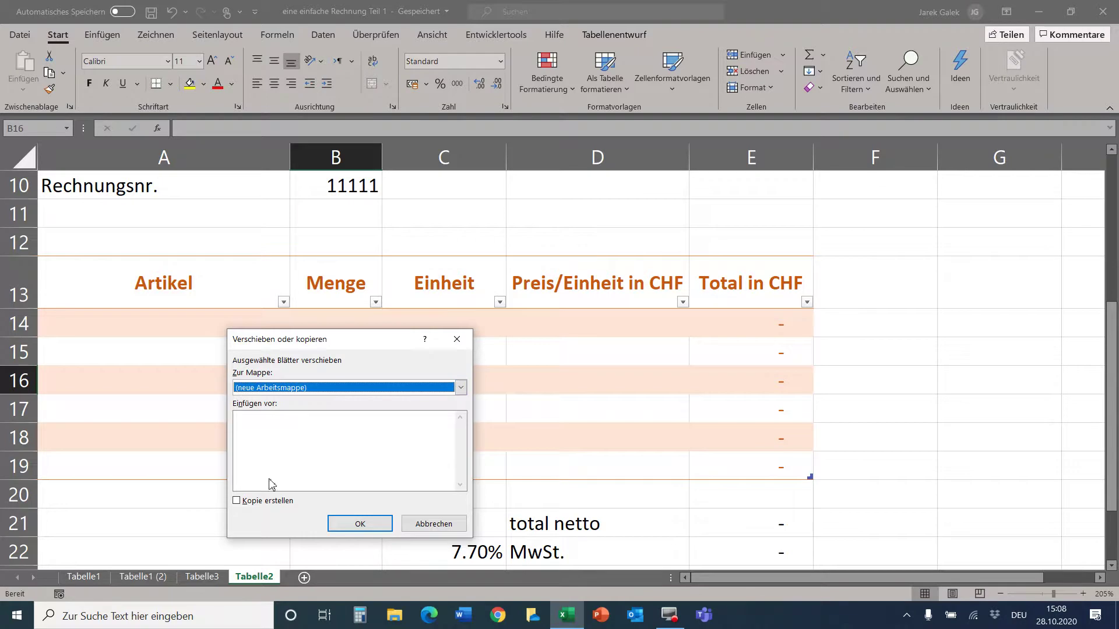
left_click(360, 524)
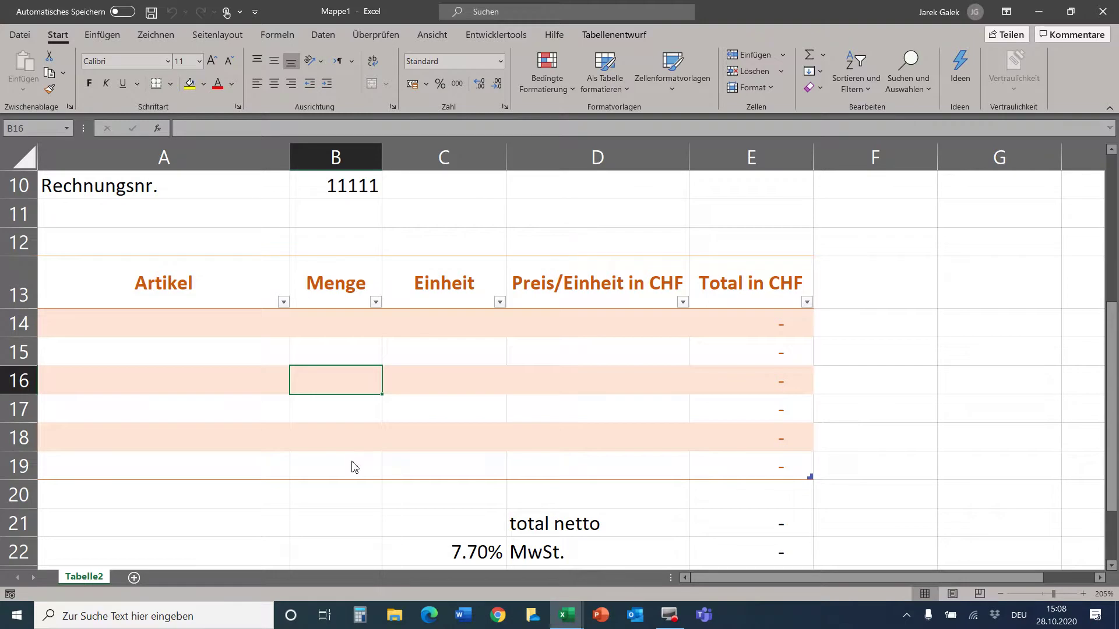
Save the new workbook as an Excel-Vorlage named "Rechnung einfach gelb" in the Benutzerdefinierte Office-Vorlagen folder and close it
key("F12")
left_click_drag(277, 19, 558, 174)
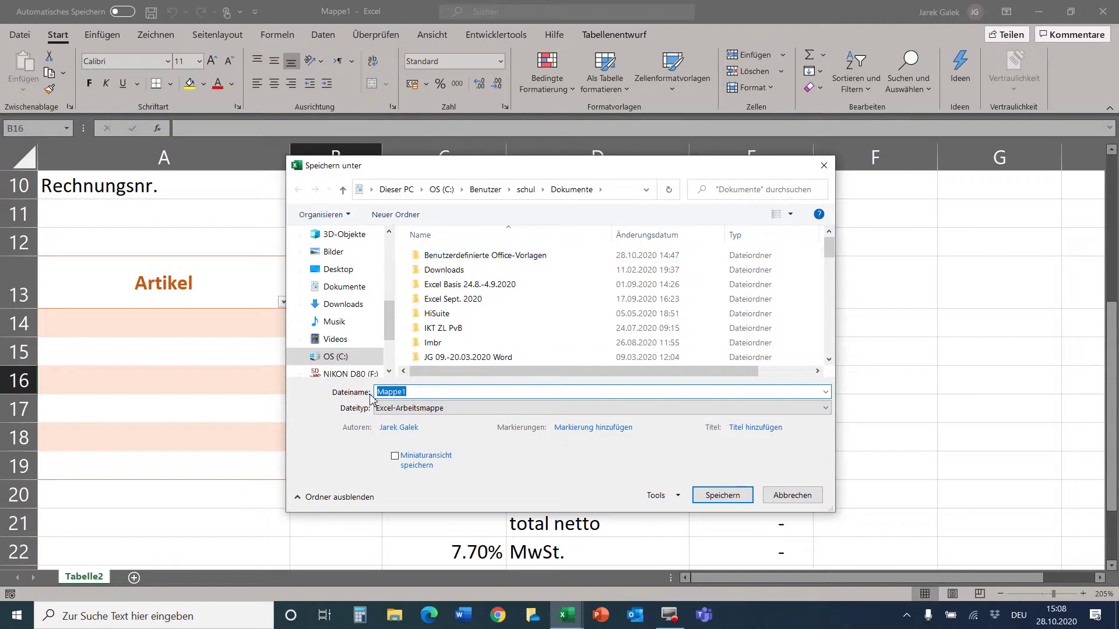
type("Rechnung einfach gelb")
left_click(410, 409)
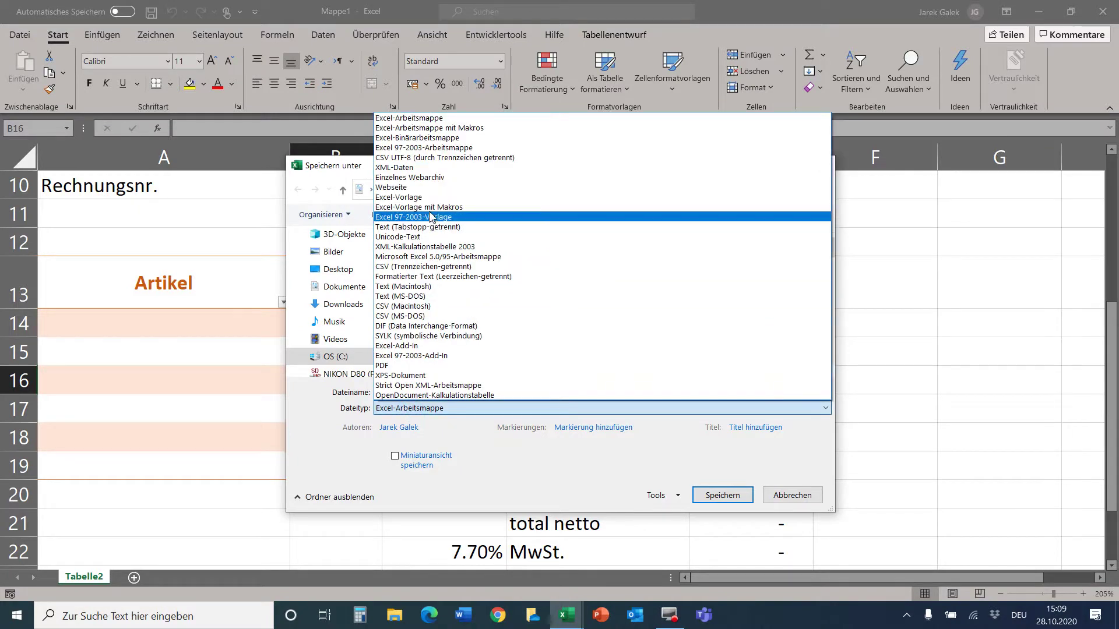
left_click(428, 197)
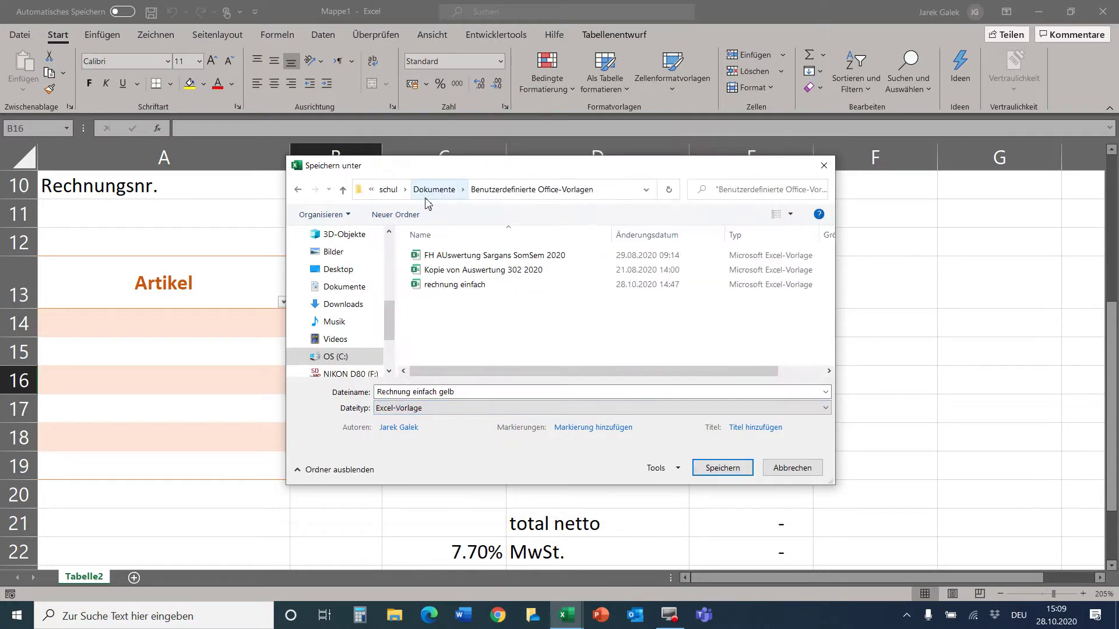
left_click(412, 429)
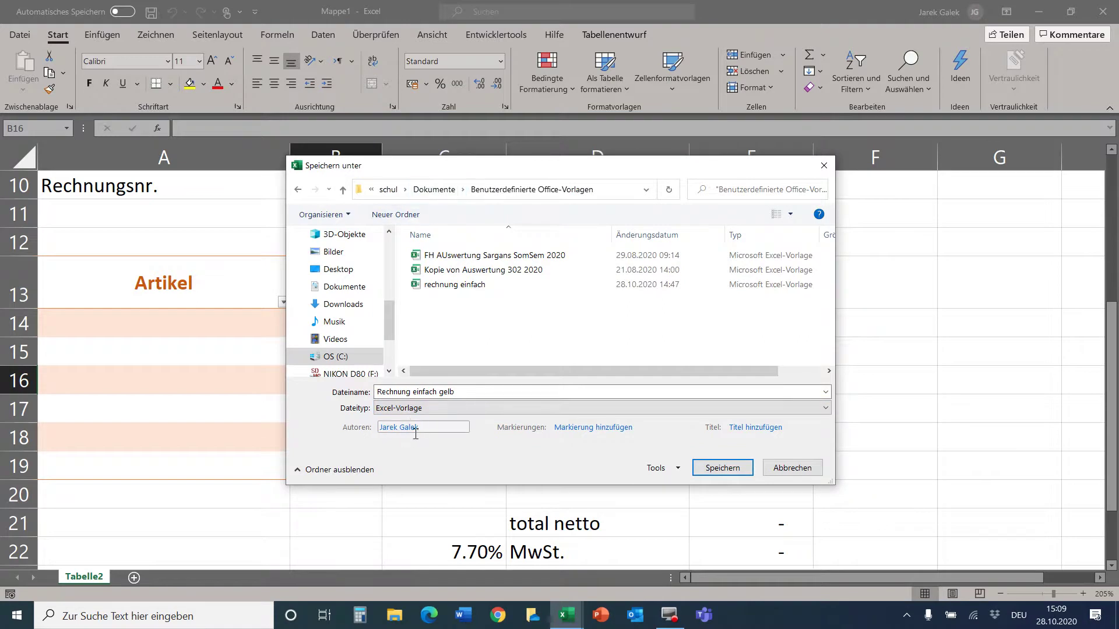
left_click(726, 473)
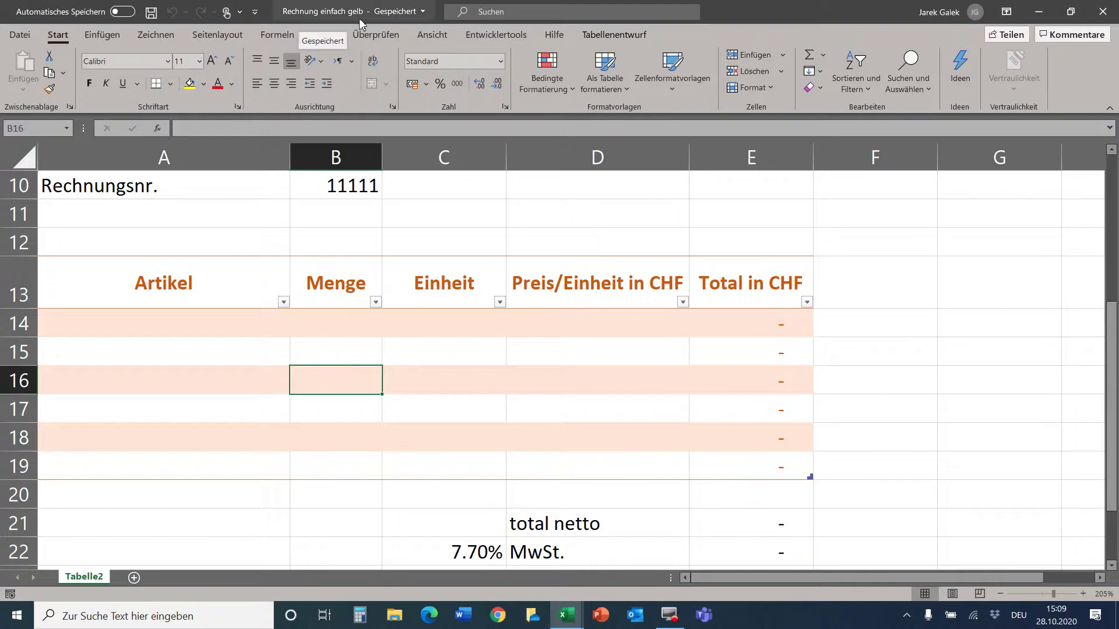
left_click(1101, 12)
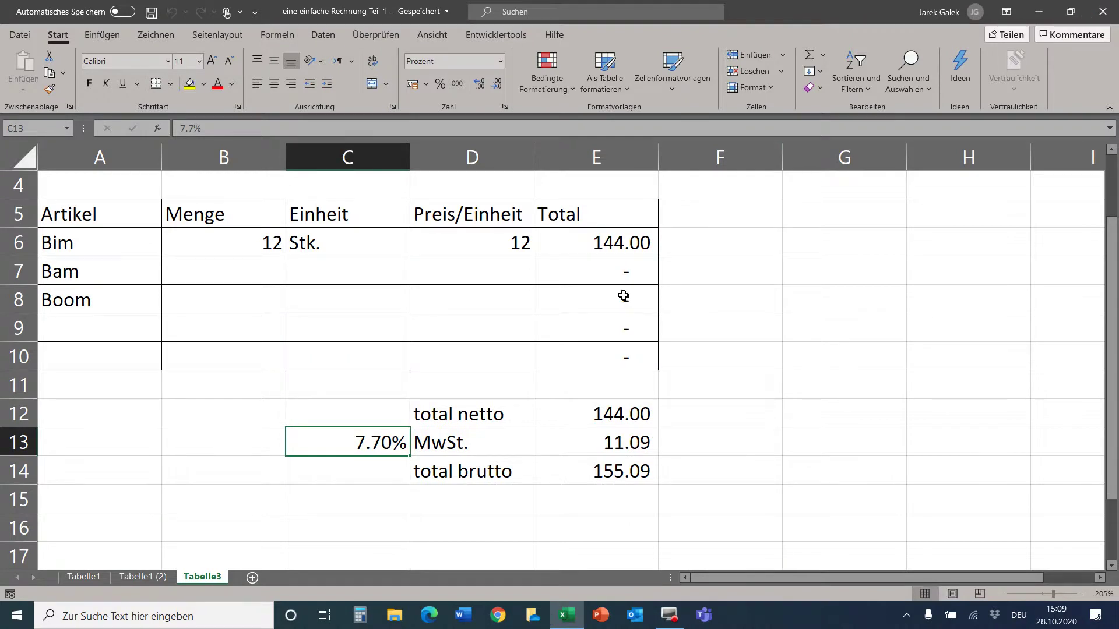
Create a new workbook from the personal template "Rechnung einfach gelb"
left_click(21, 36)
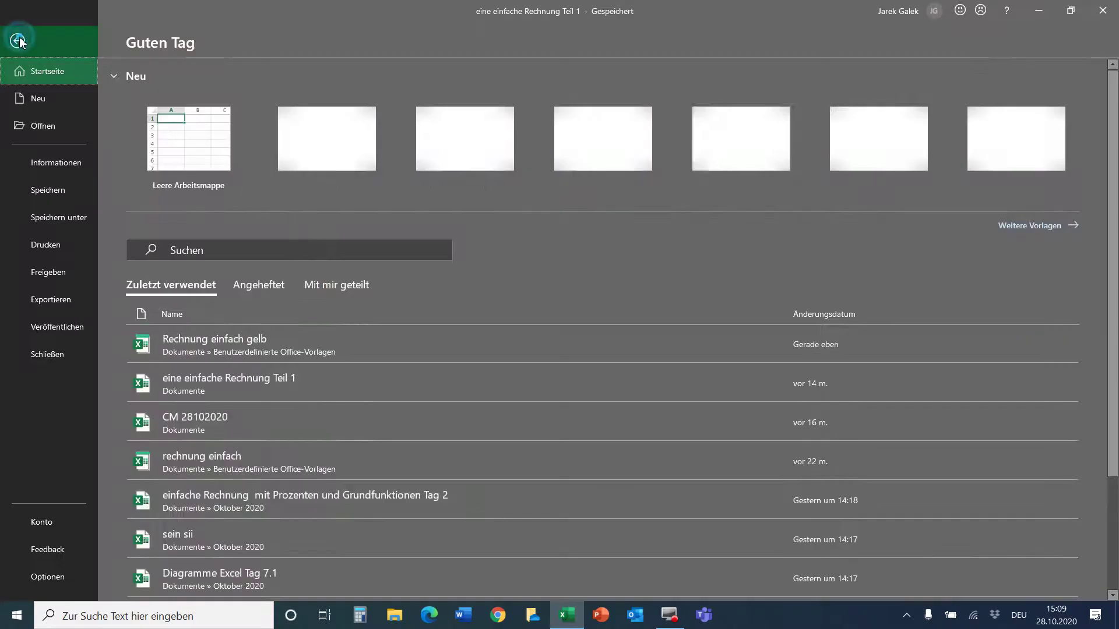
left_click(50, 102)
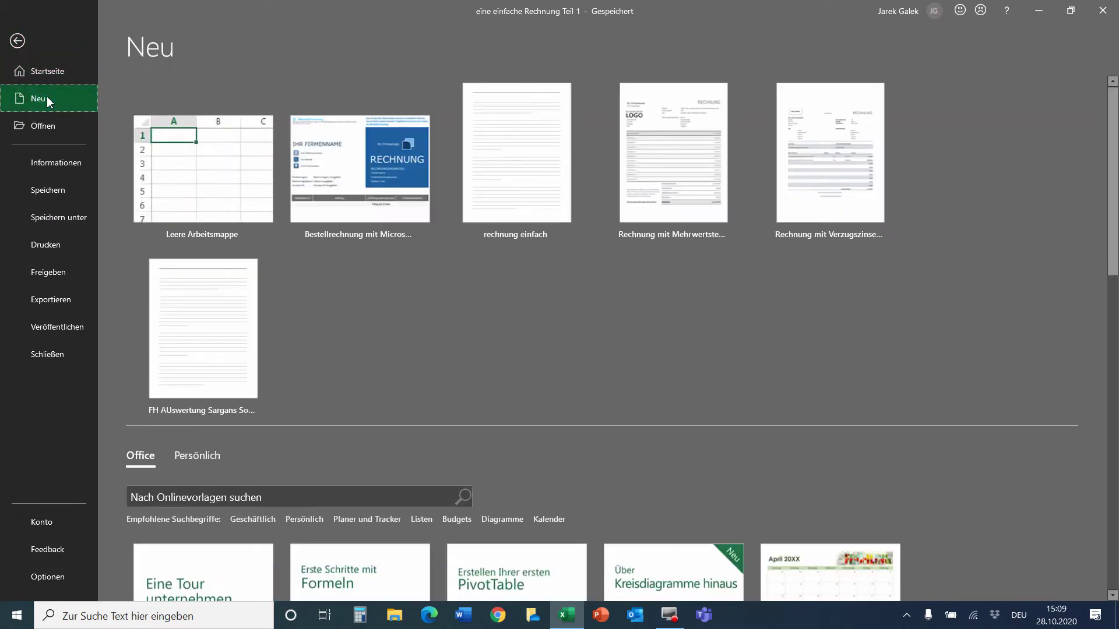
left_click(202, 456)
scroll(711, 379, "down", 2)
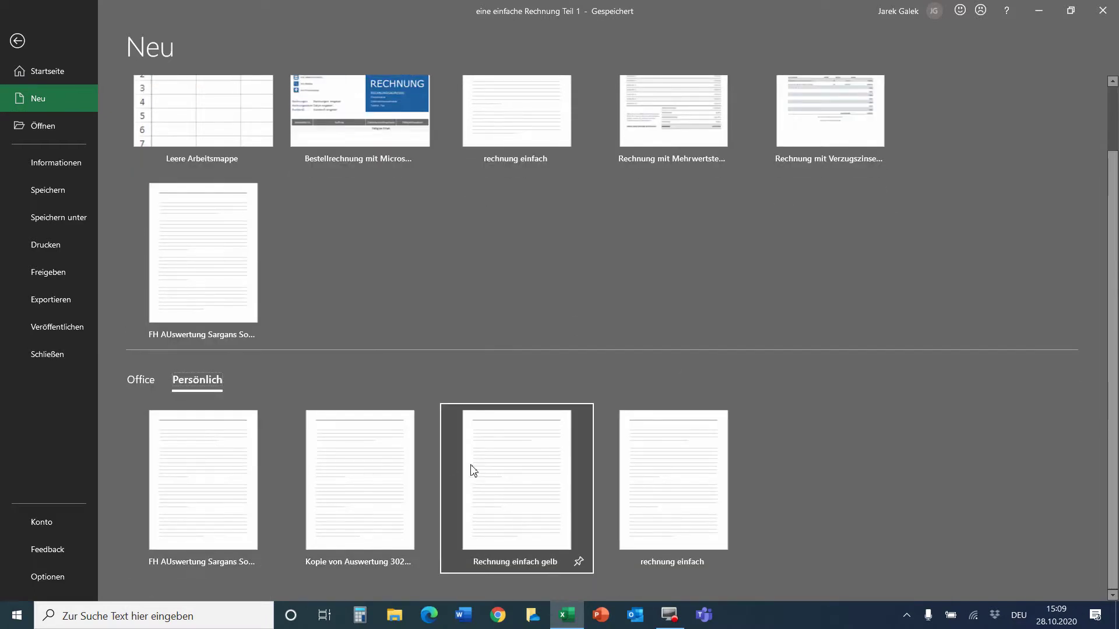
left_click(517, 471)
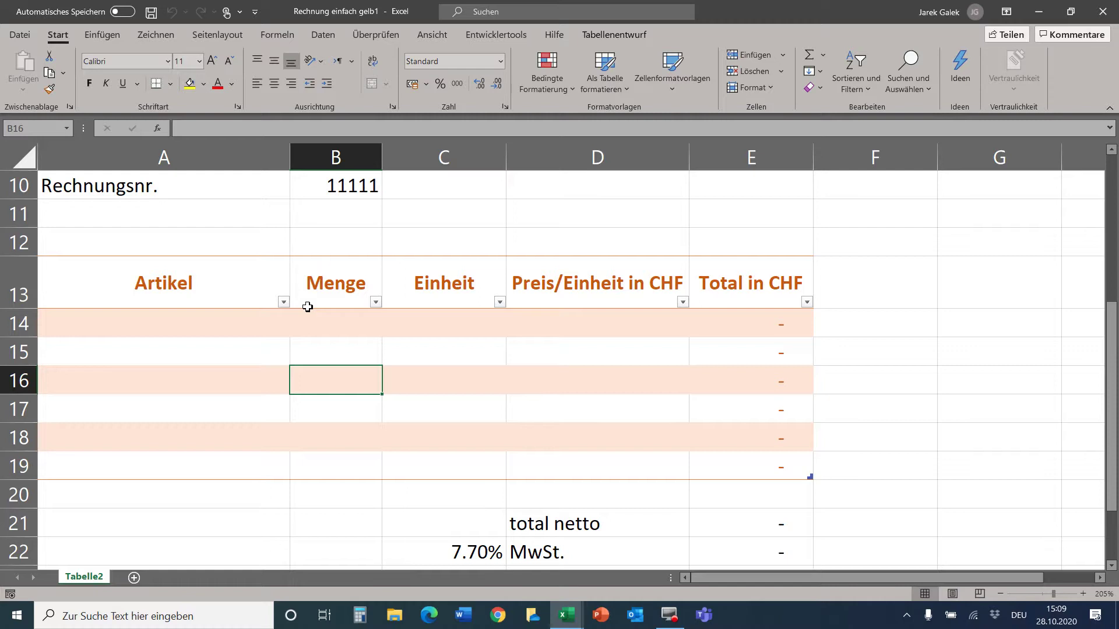
Enter the articles Tomaten in A14 and Lampe in A15 of the invoice table
left_click(407, 386)
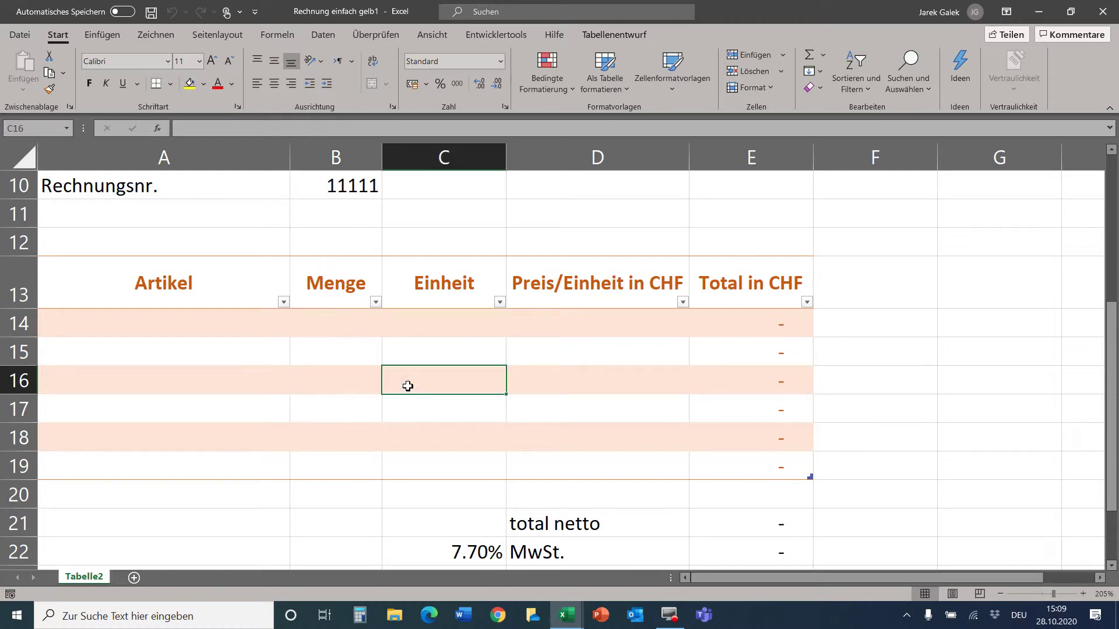
left_click(220, 324)
type("Tota")
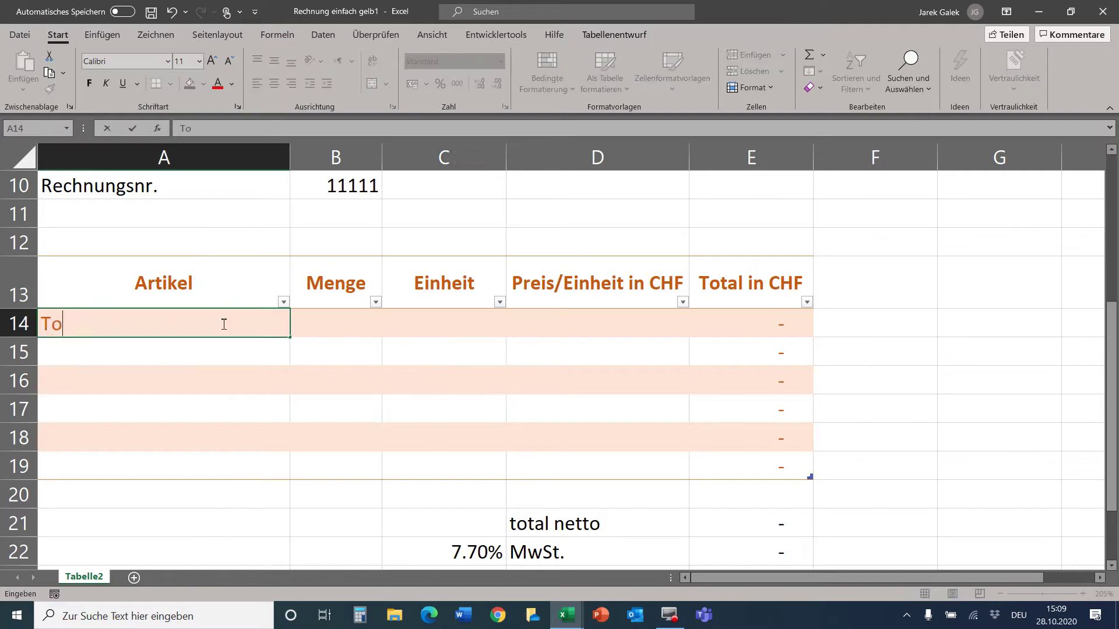
key("BackSpace")
key("BackSpace")
type("maten")
key("Return")
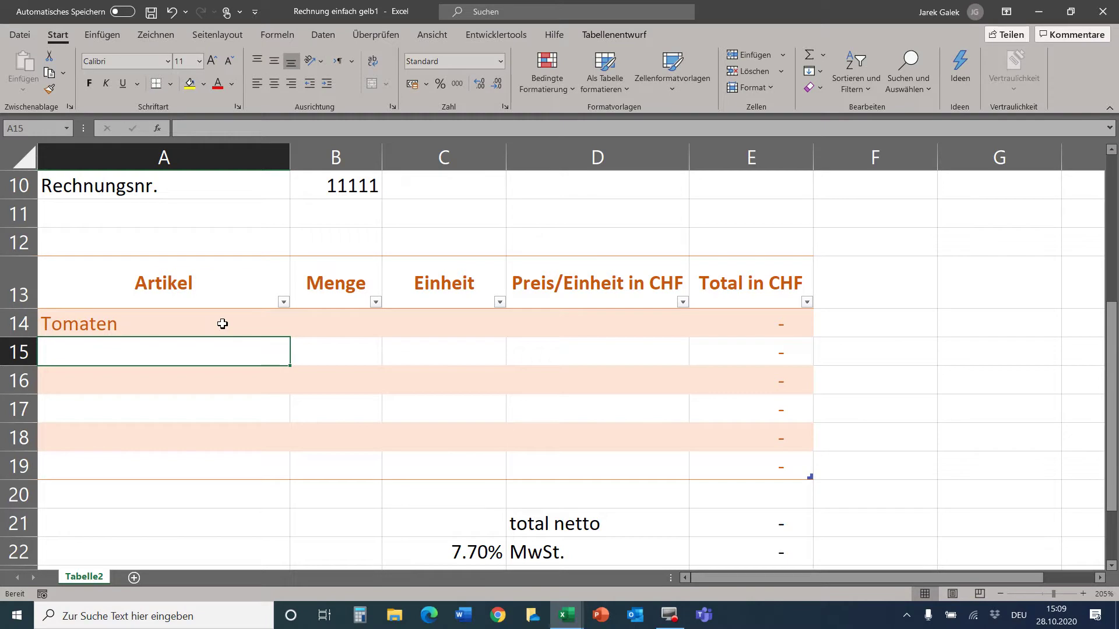
type("Lampe")
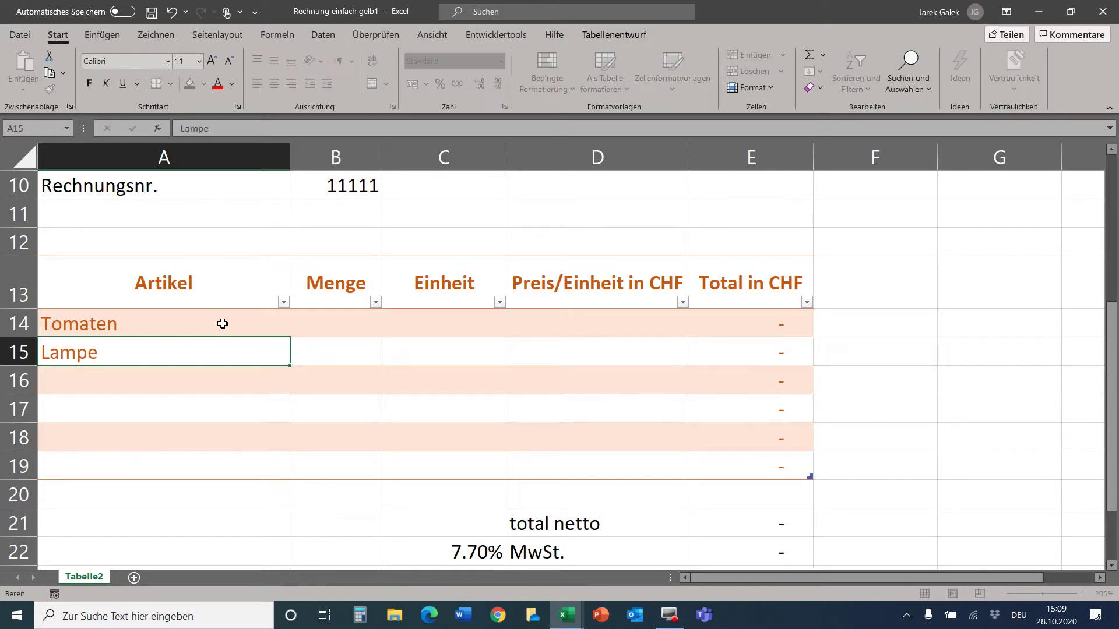
key("Return")
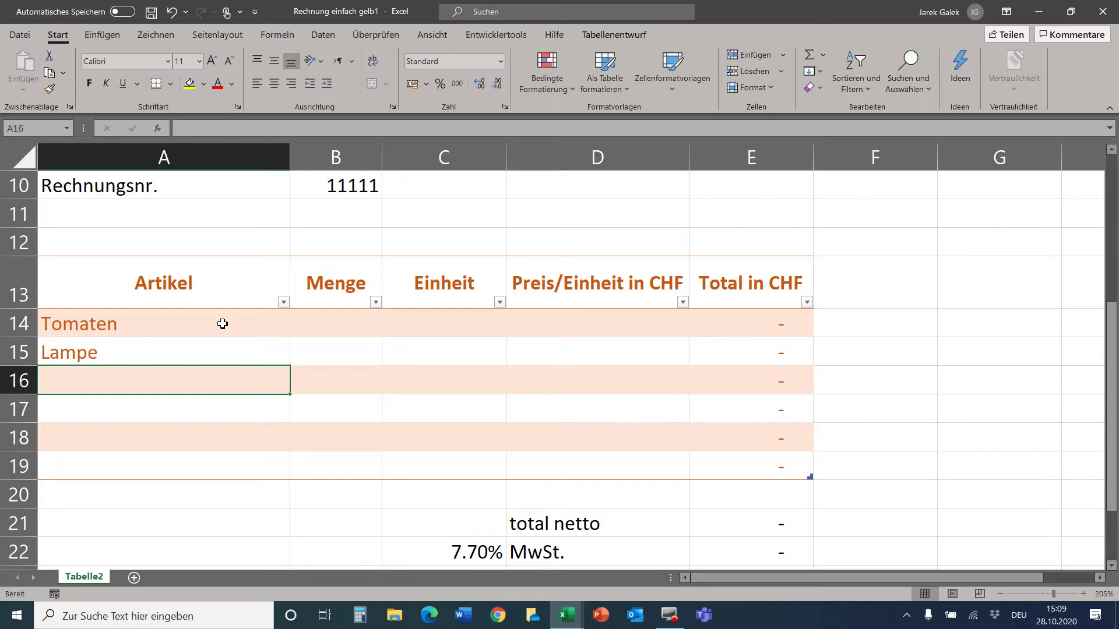
Enter the articles Gurken in A16 and Tisch in A17 of the invoice table
type("Gurken")
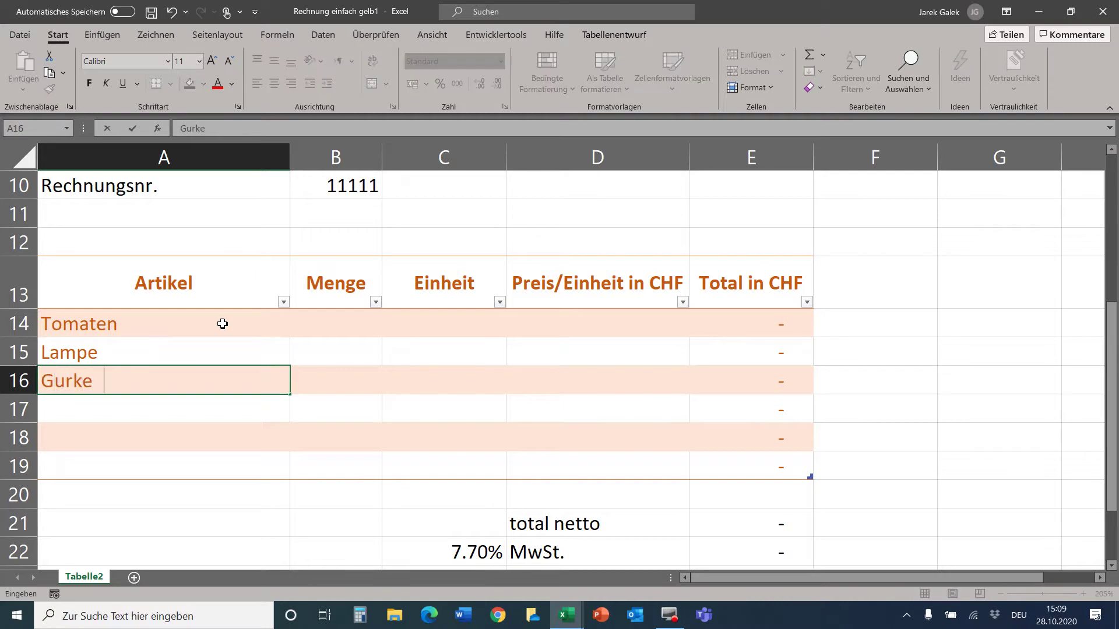
key("Return")
type("T")
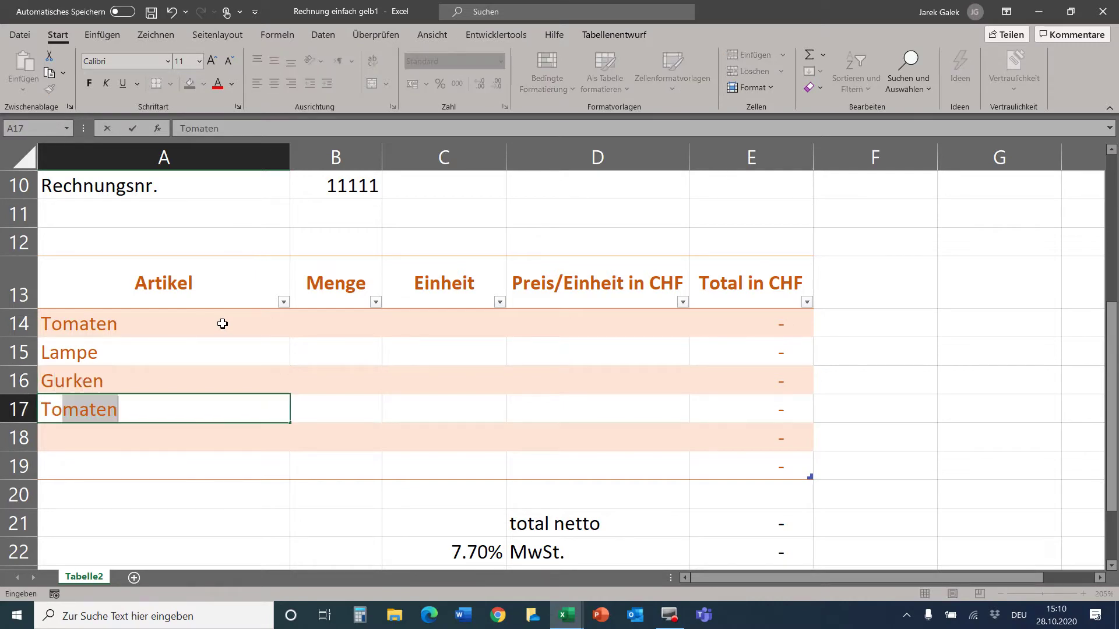
type("o")
key("BackSpace")
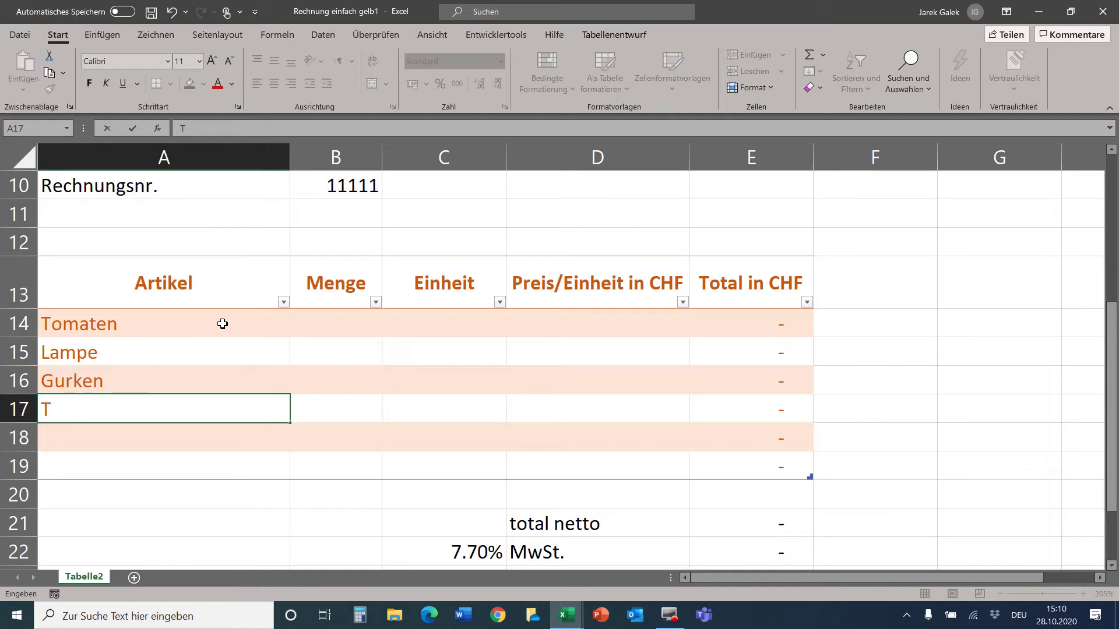
type("isch")
key("Tab")
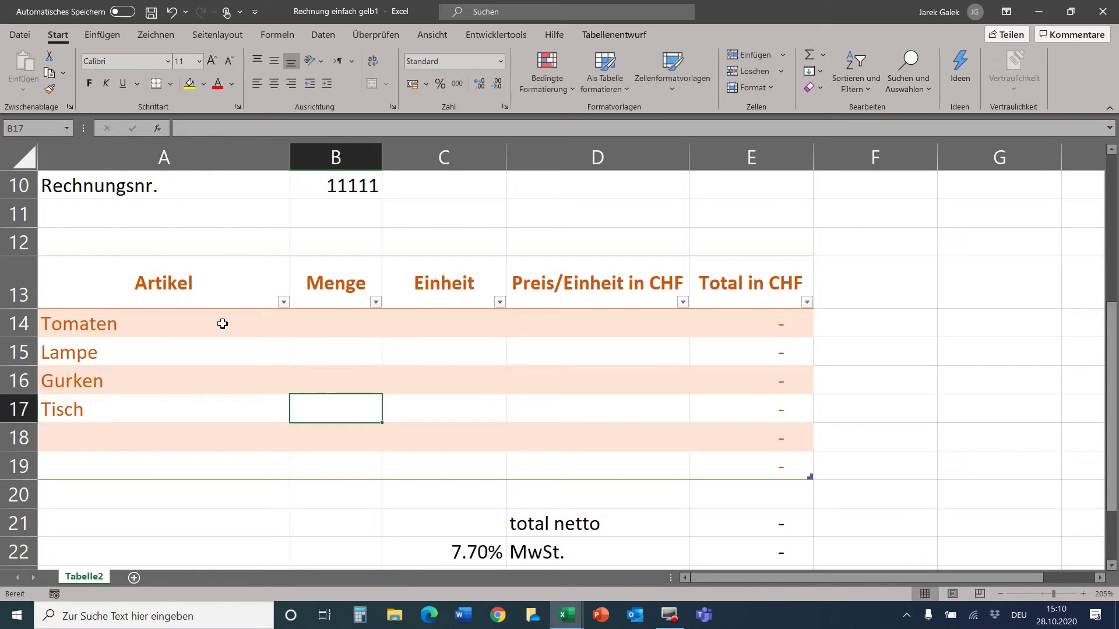
Replace the article in A14 with Fenster 145s
left_click(183, 319)
left_click(181, 356)
left_click(168, 384)
left_click(179, 408)
left_click(144, 327)
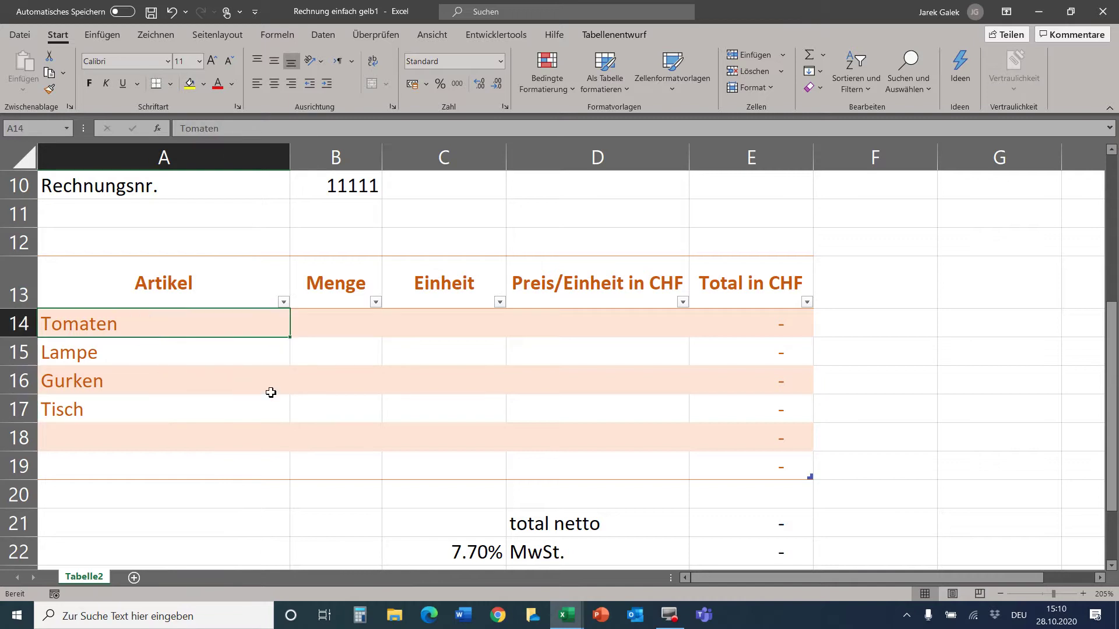
type("F")
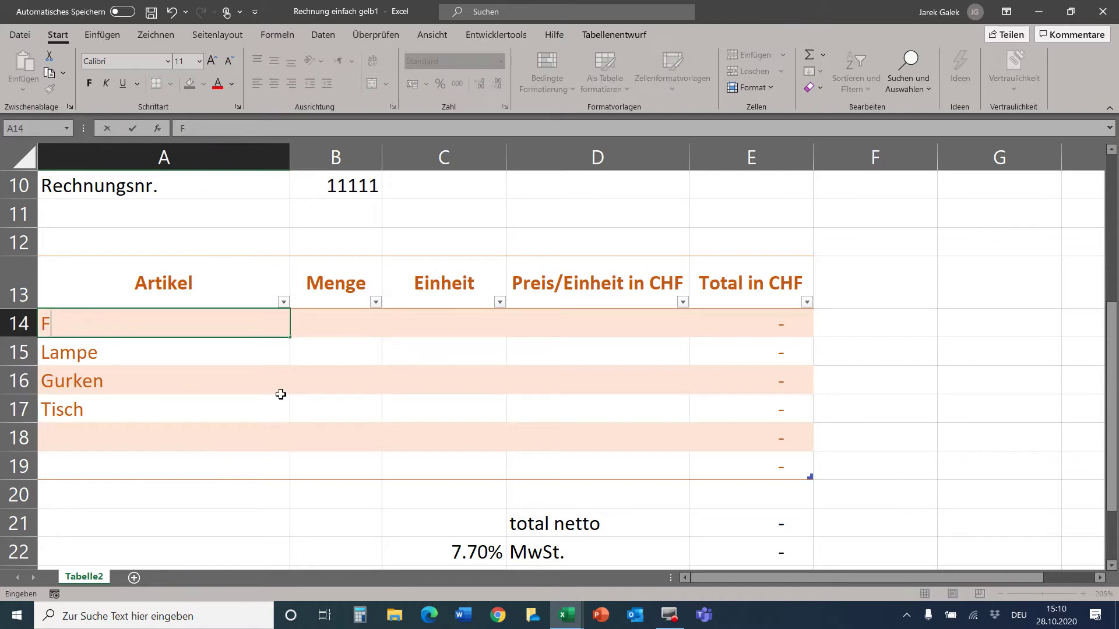
type("enster 1")
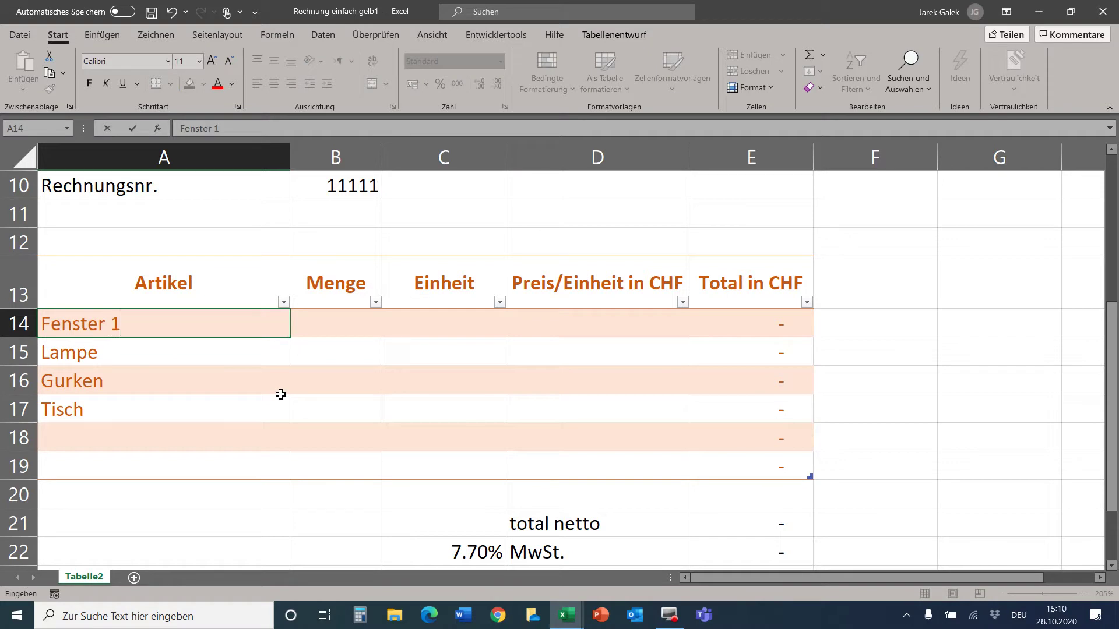
type("45s")
key("Return")
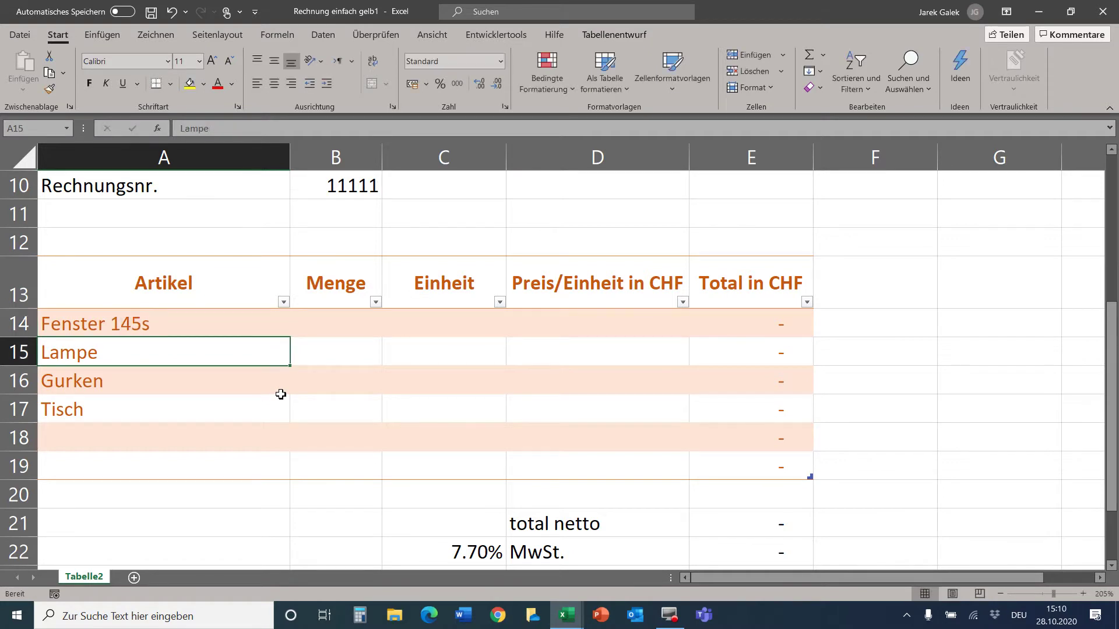
Replace the article in A15 with "Farbe DIN 3006 5 l." and the one in A16 with "Pinsel 22 mm"
type("Fal")
key("BackSpace")
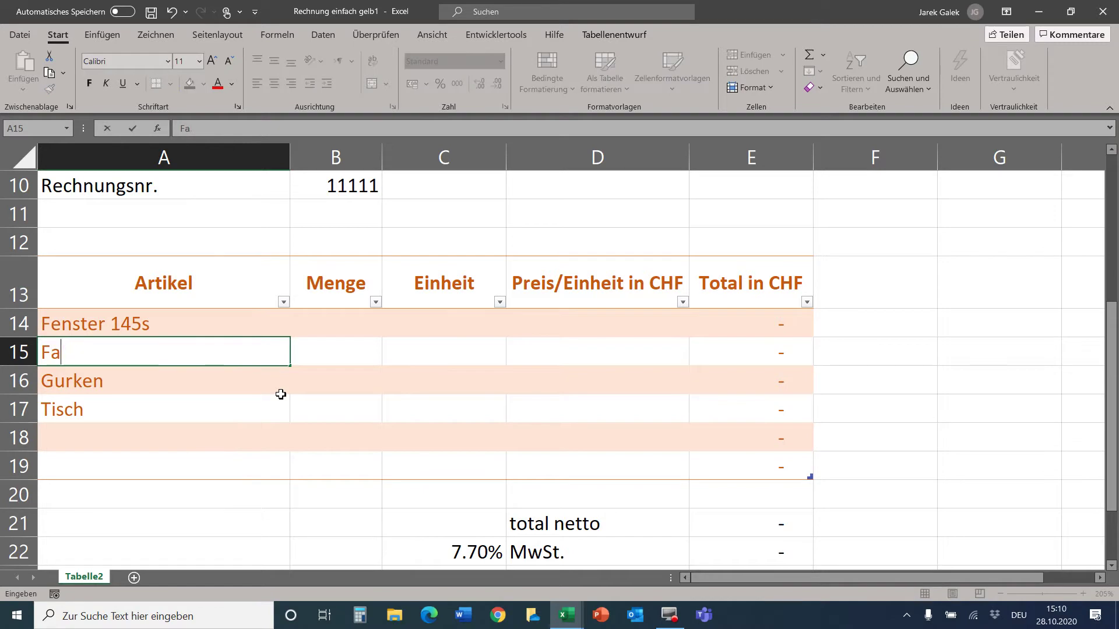
type("rbe DIN 3")
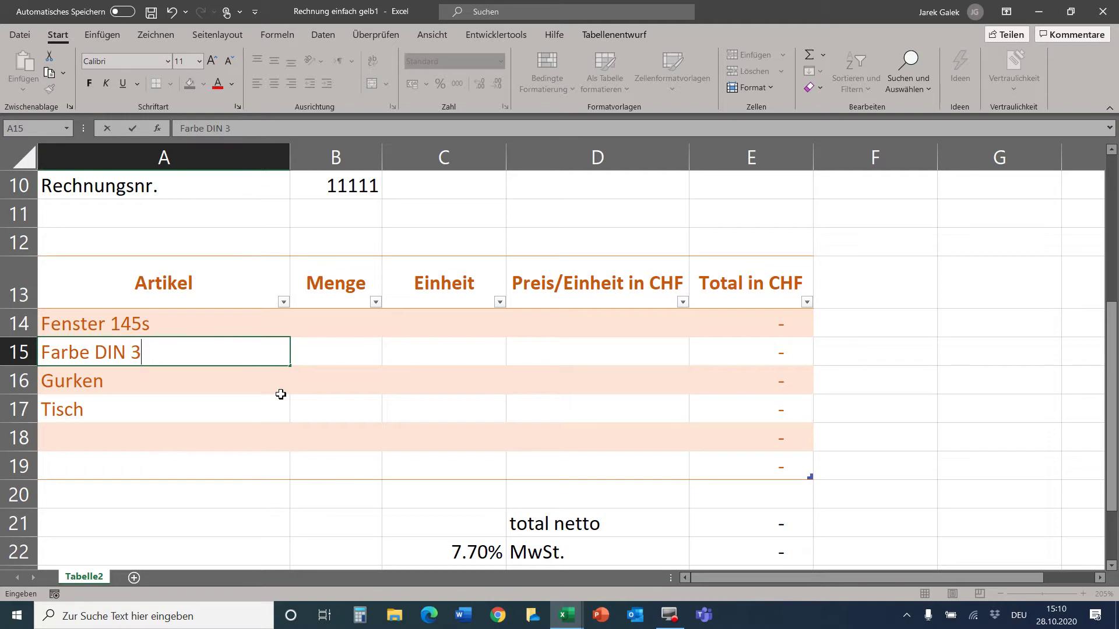
type("006 5 l.")
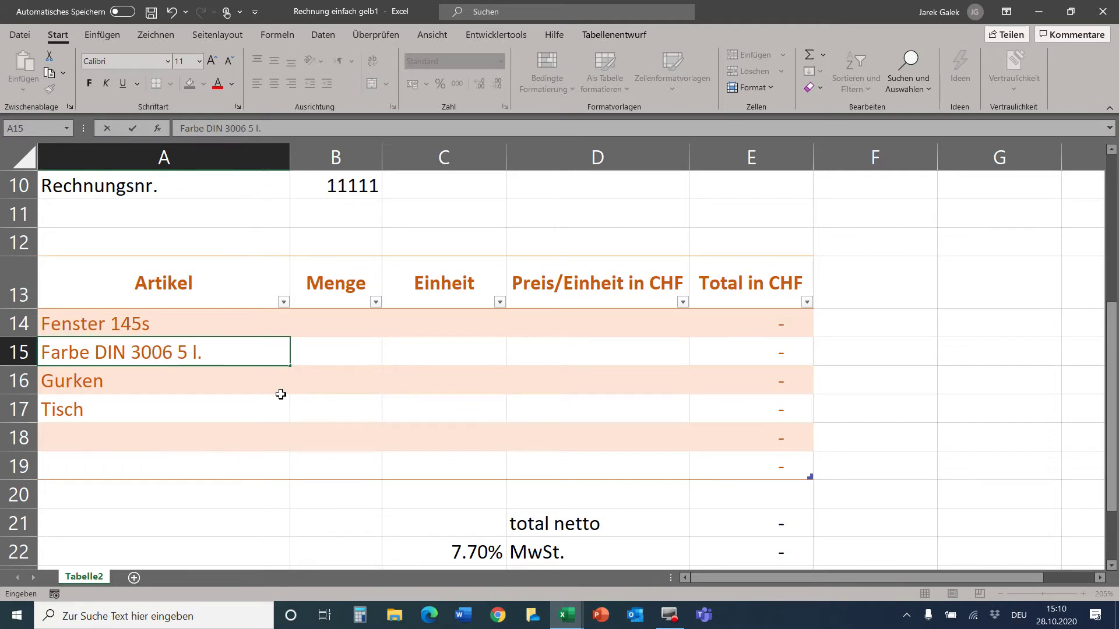
key("Return")
type("Pin")
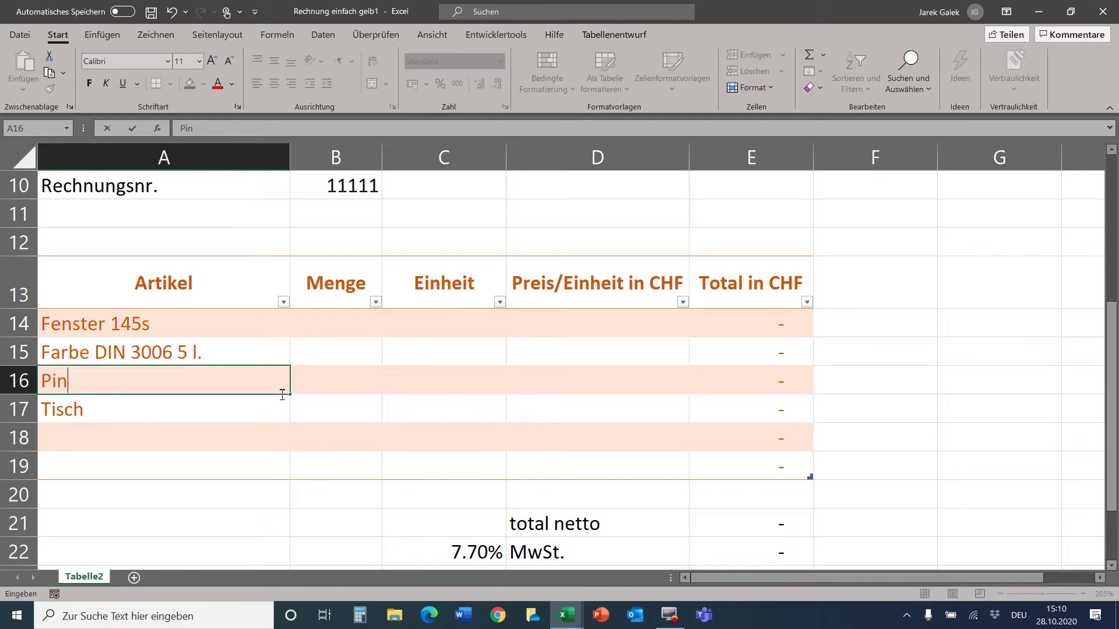
type("sel 22 mm")
key("Tab")
left_click(253, 405)
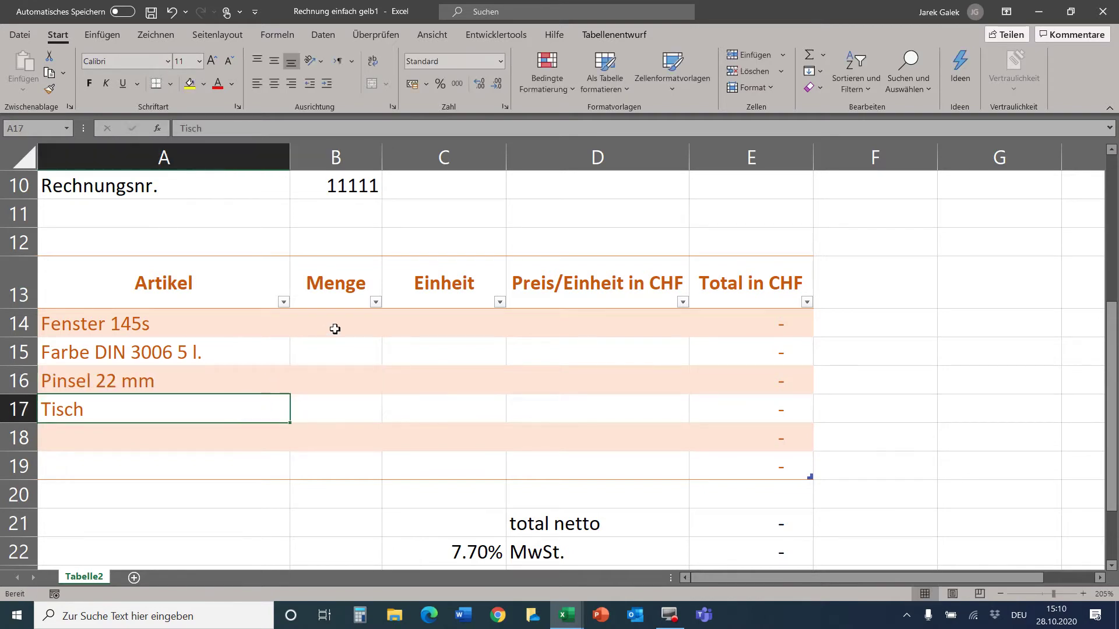
Enter the quantities 12, 3, 4 and 3 in B14 to B17 of the Menge column
left_click(325, 332)
type("12")
key("Return")
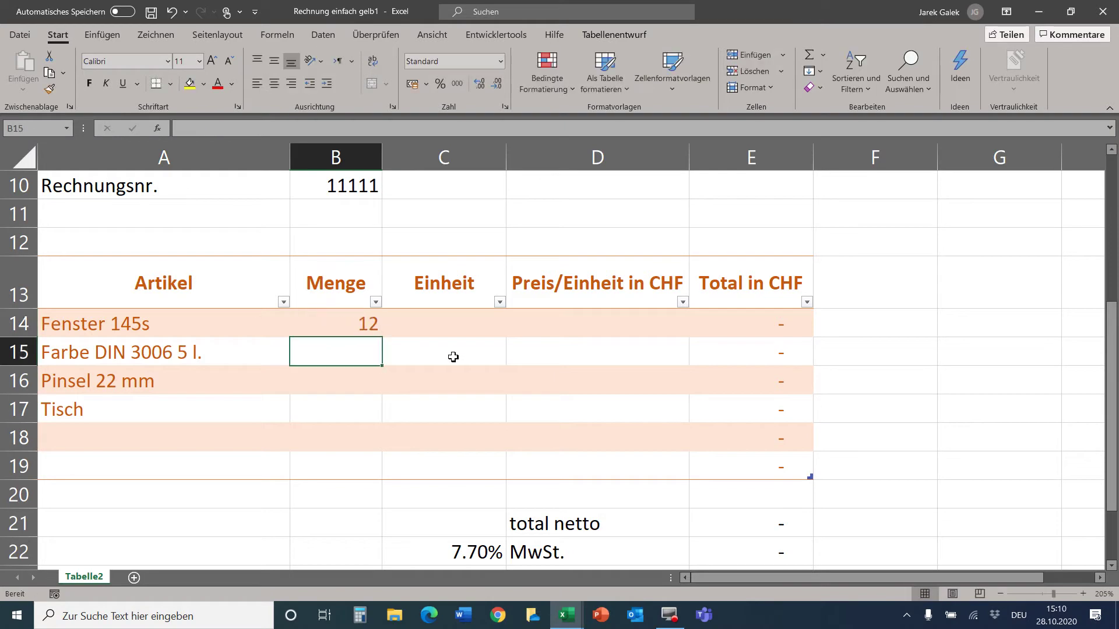
type("3")
key("Return")
type("4")
key("Return")
type("3")
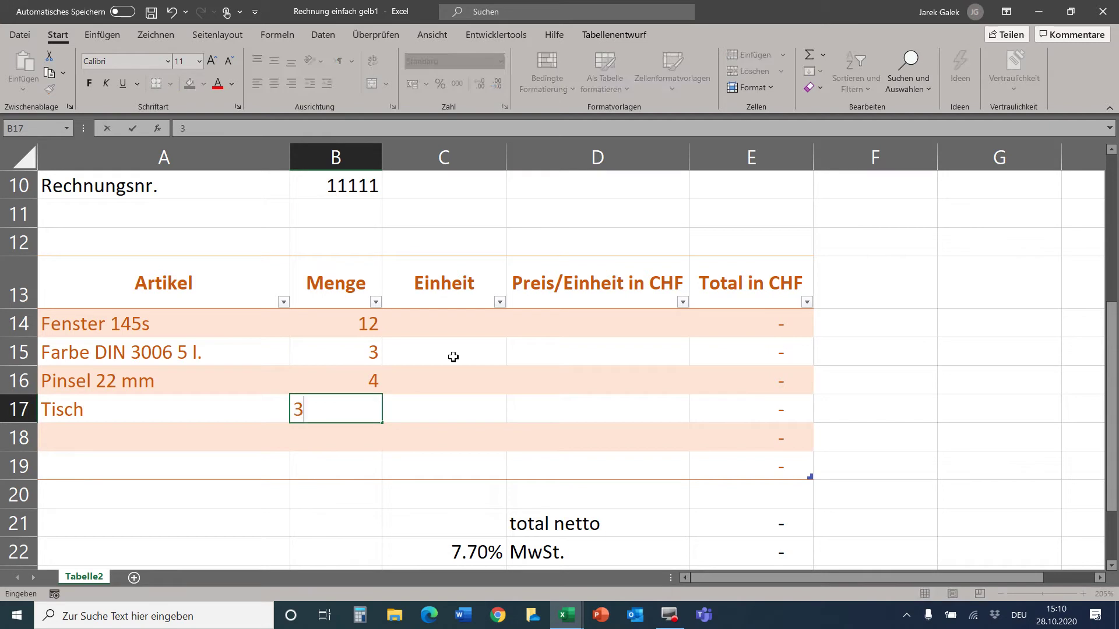
key("Return")
Enter the unit Stk. for all four articles in C14 to C17 of the Einheit column
left_click(467, 326)
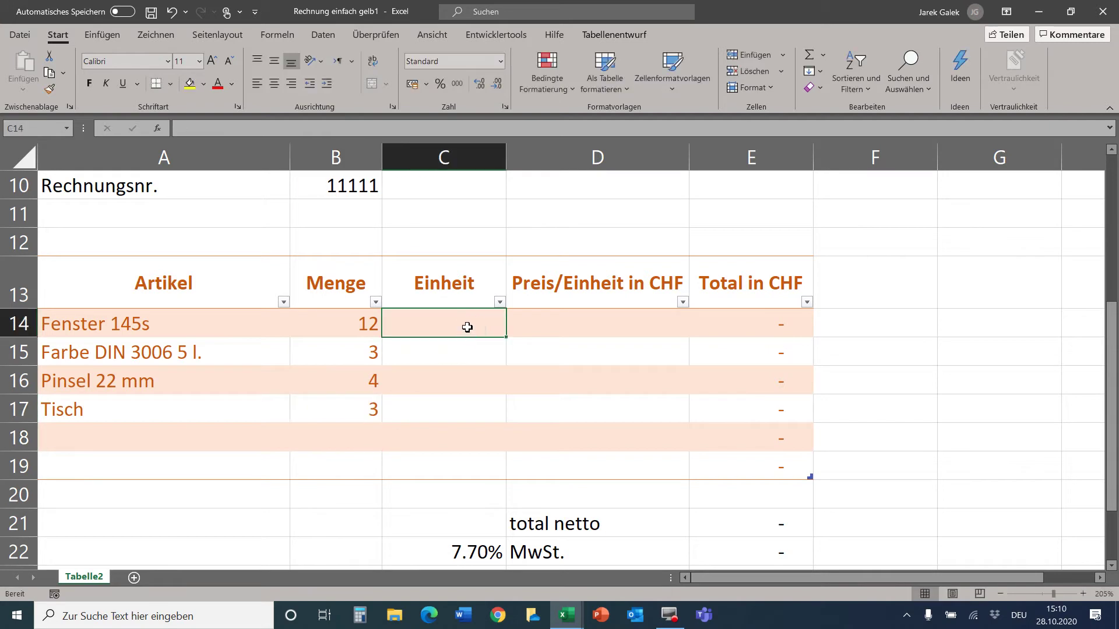
type("Stk.")
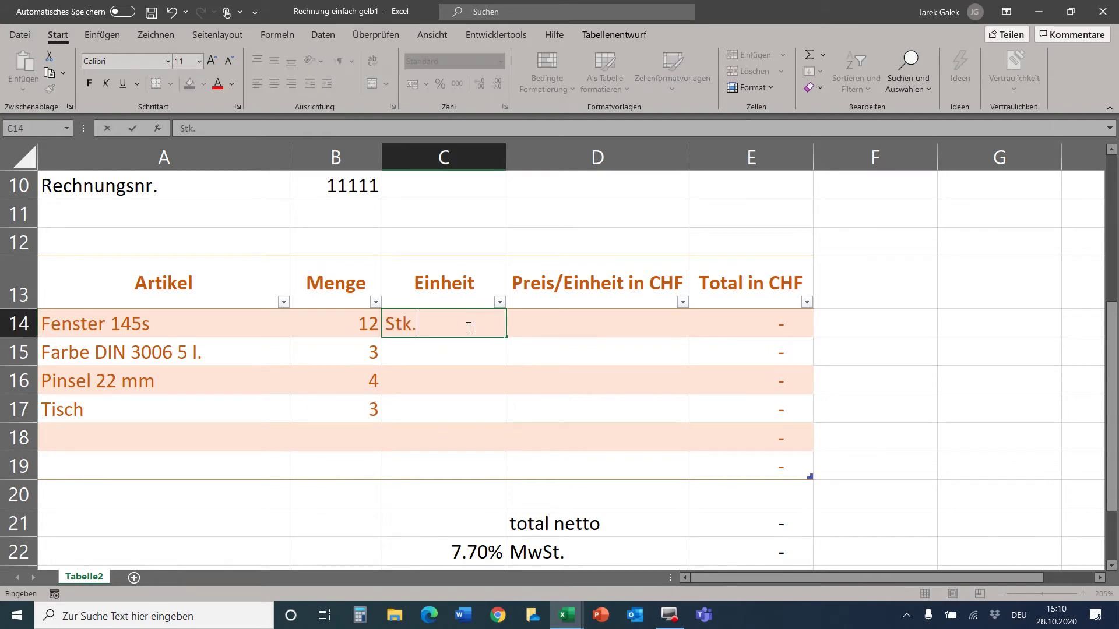
key("Return")
type("S")
key("Return")
type("Stk.")
key("Return")
type("s")
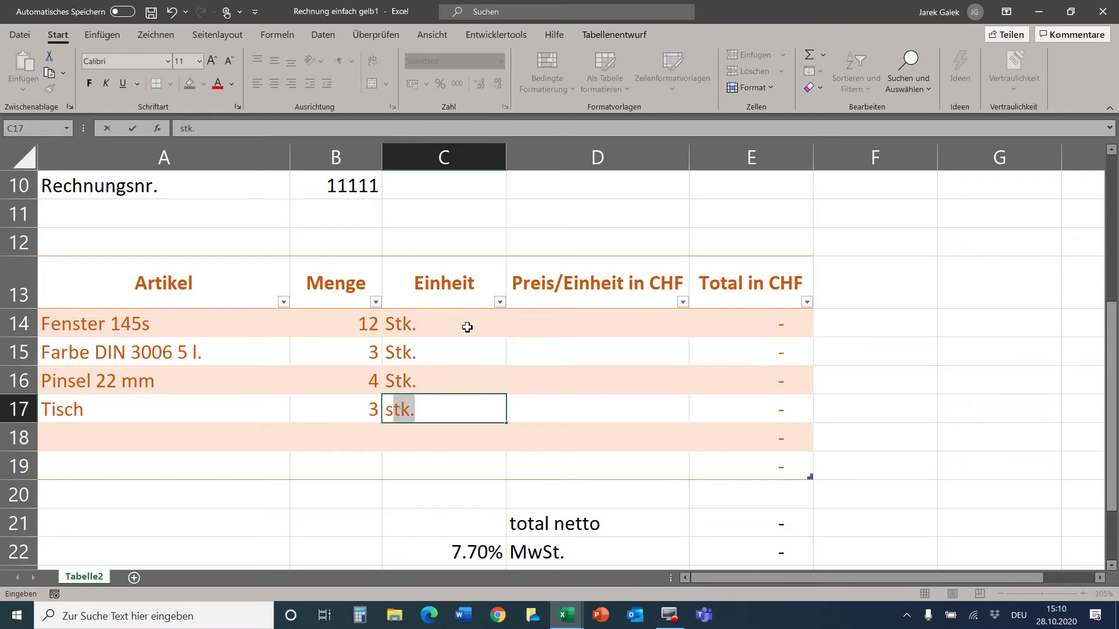
key("Return")
Enter the unit prices 145, 45, 5 and 120 in D14 to D17 of the Preis/Einheit in CHF column
left_click(523, 336)
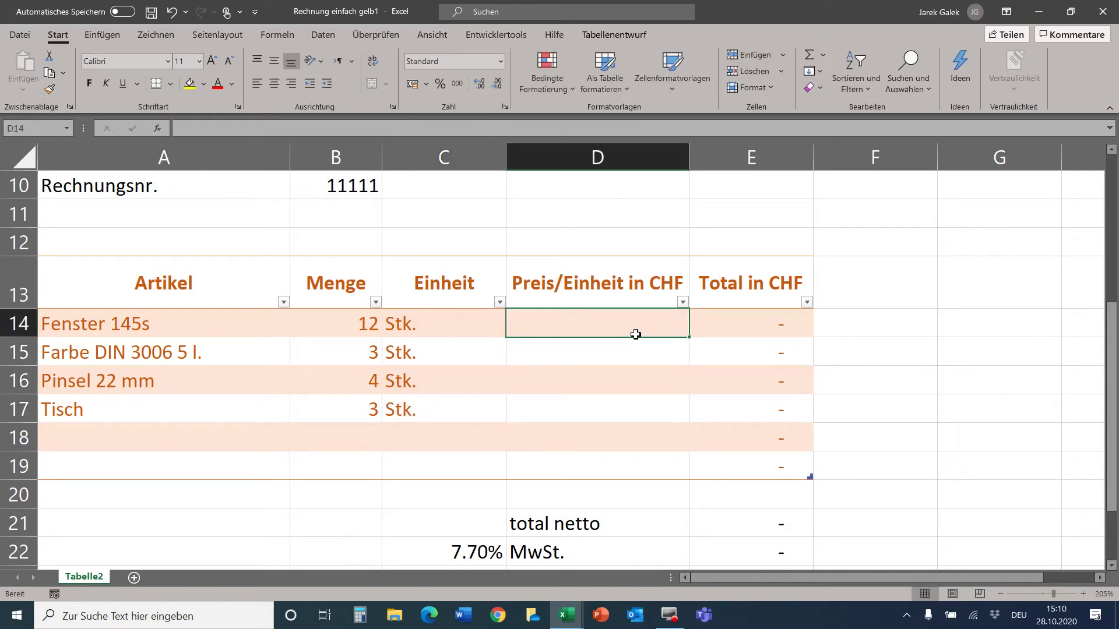
type("145")
key("Return")
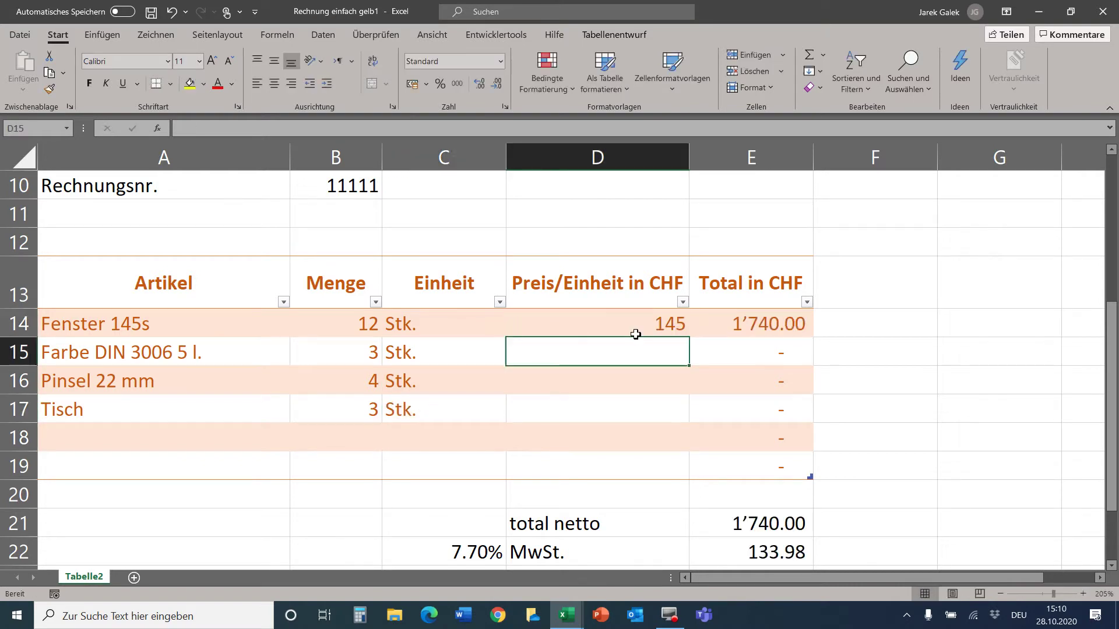
type("45")
key("Return")
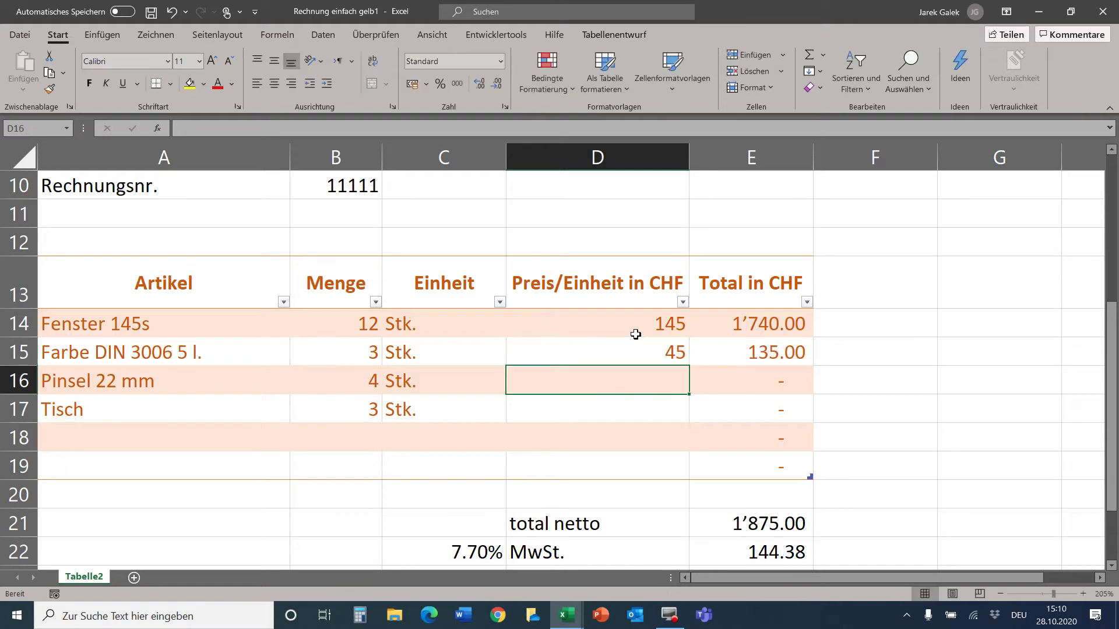
type("5")
key("Return")
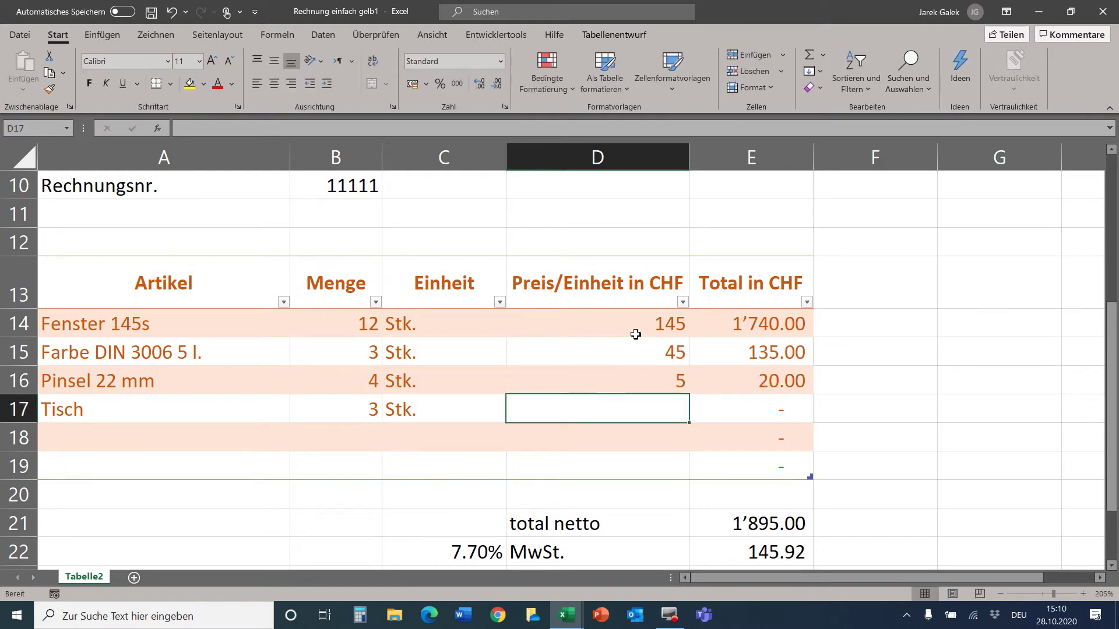
type("120")
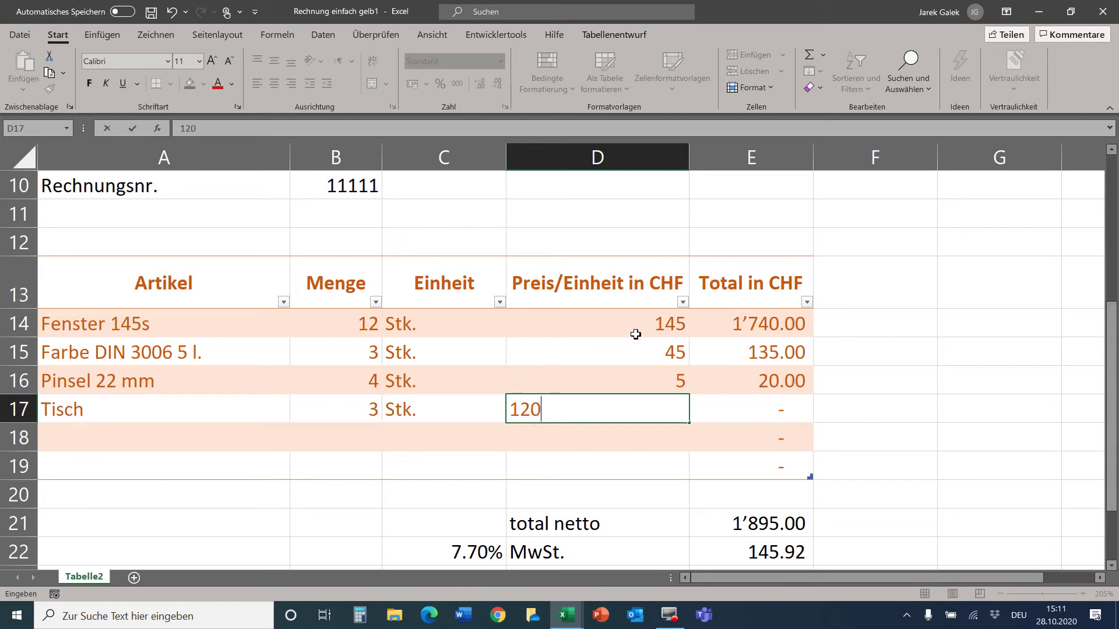
key("Return")
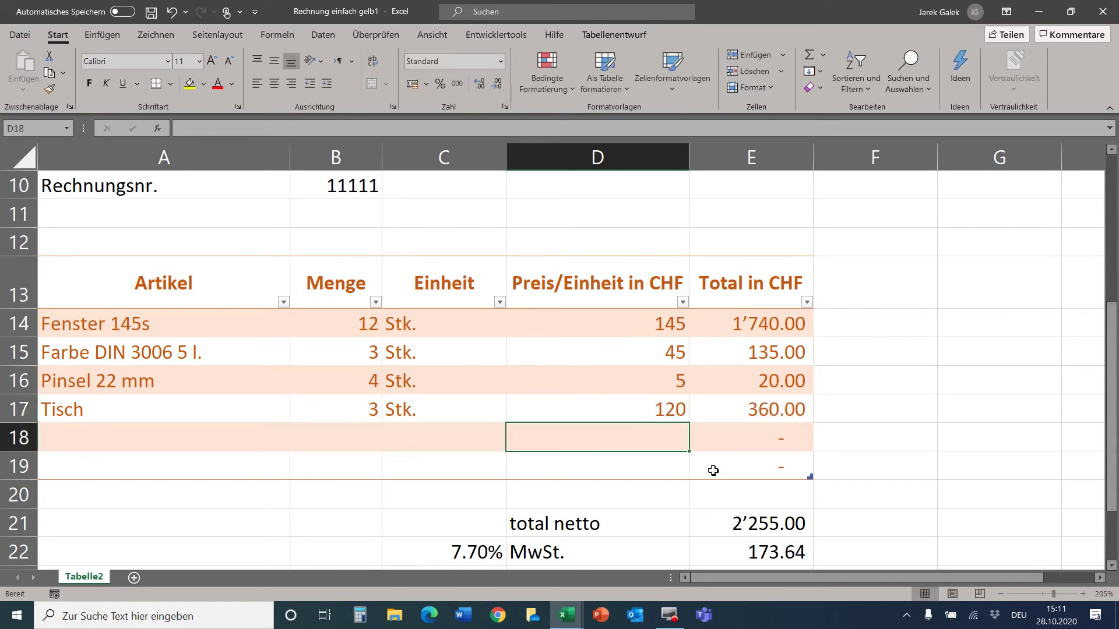
Review the line totals and the net, VAT and gross amounts, and check the invoice in the print preview
right_click(740, 326)
key("Escape")
left_click(706, 345)
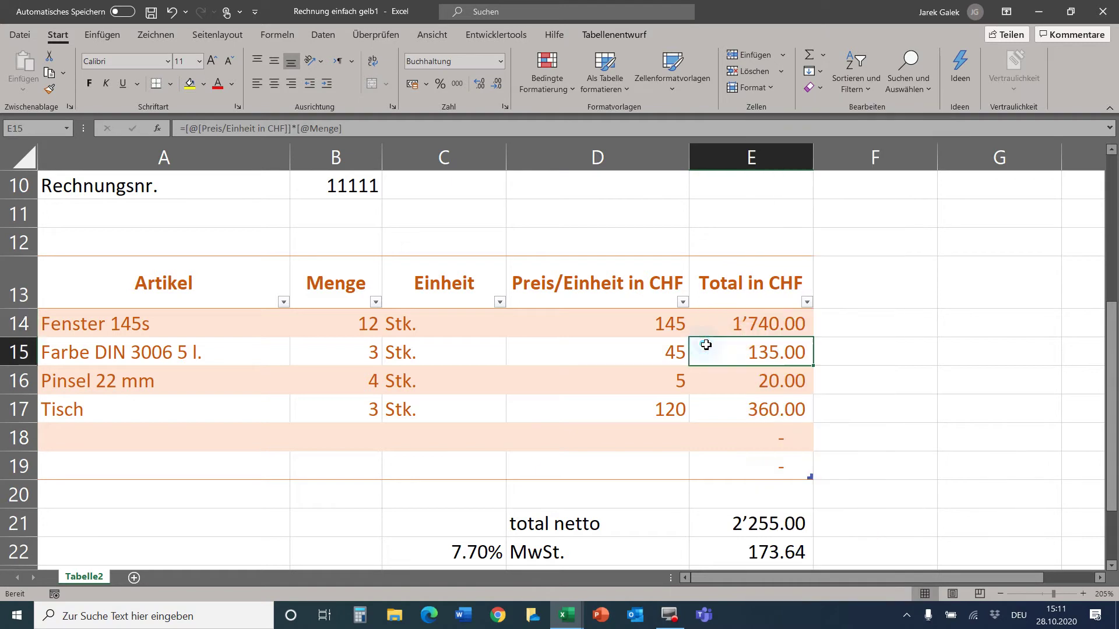
scroll(707, 345, "down", 2)
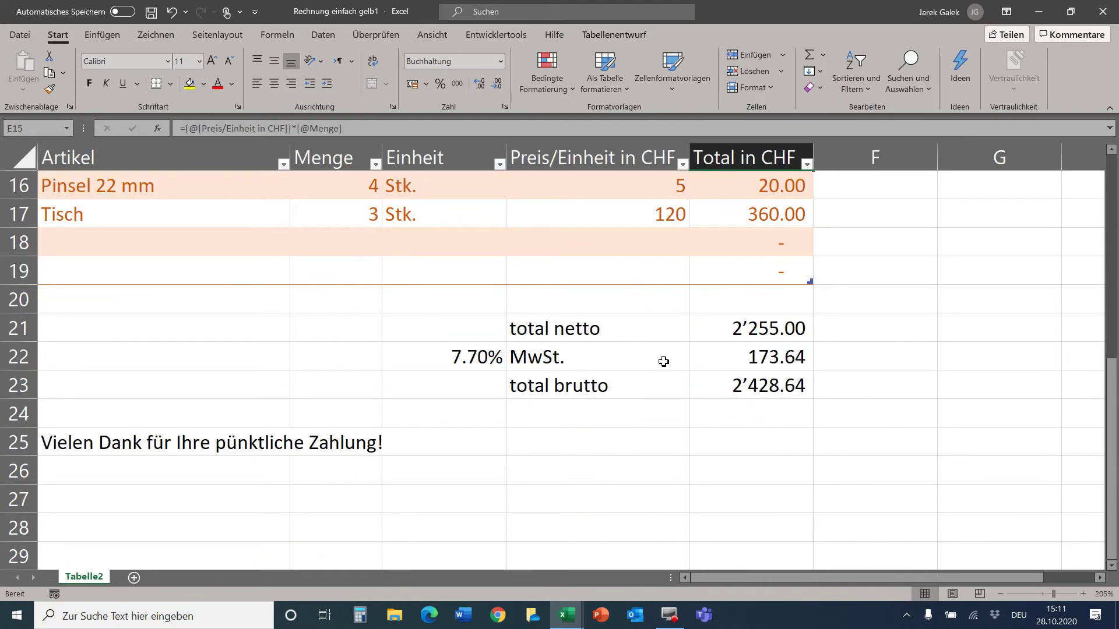
scroll(662, 372, "up", 2)
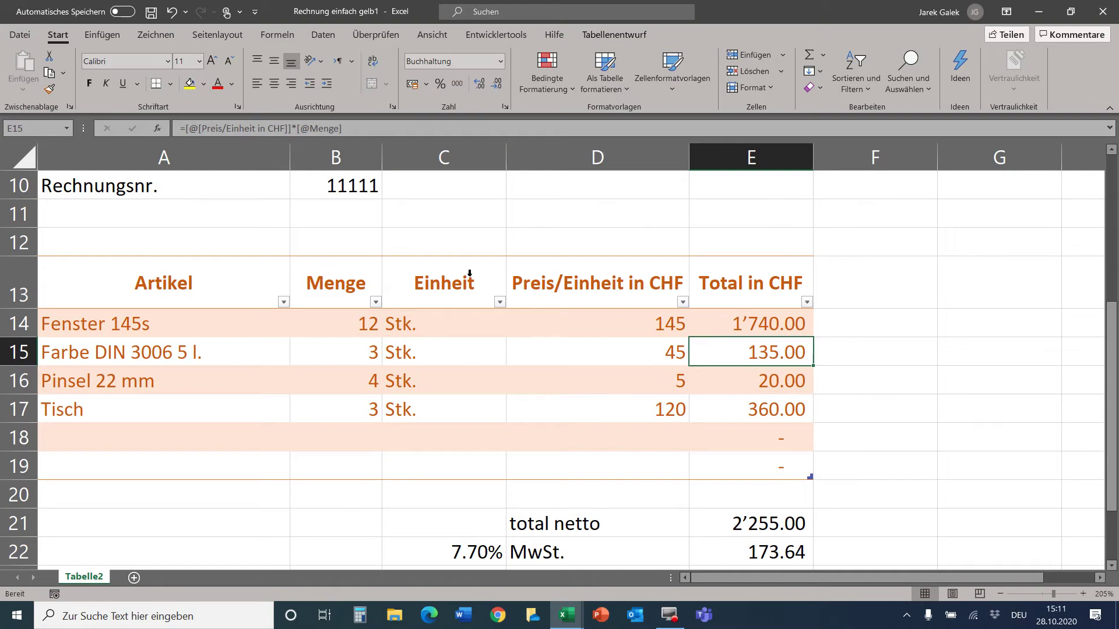
left_click(20, 35)
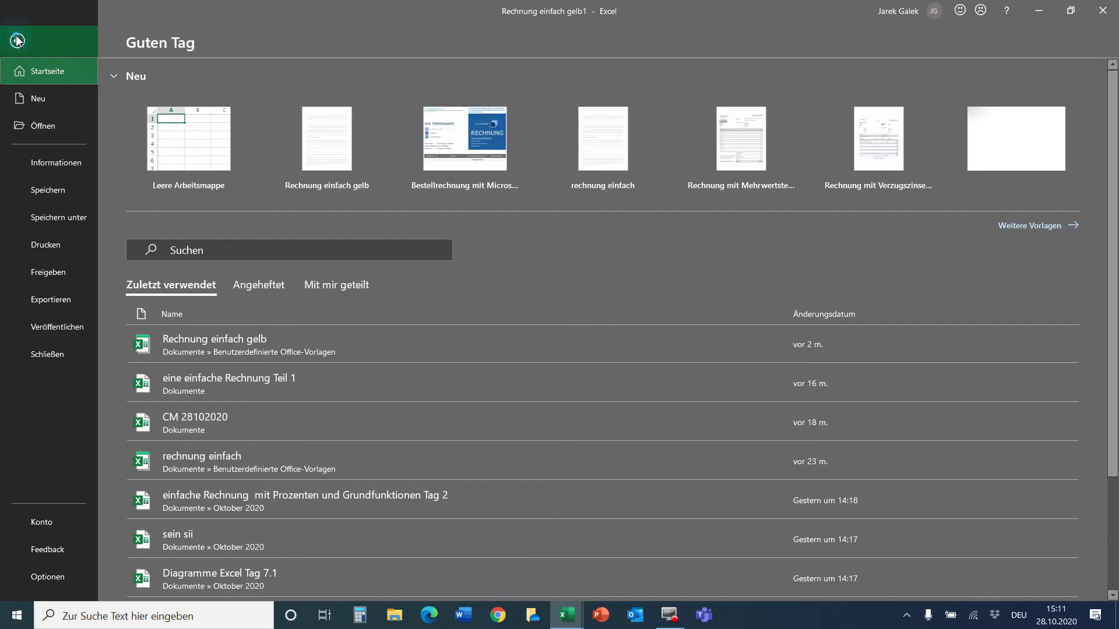
left_click(64, 247)
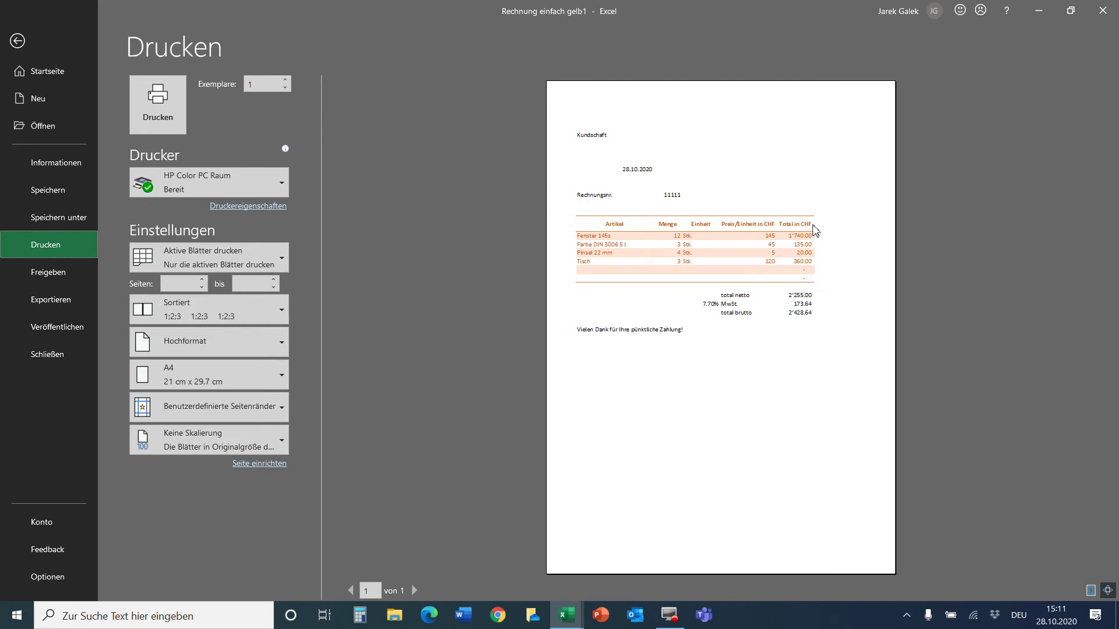
key("Escape")
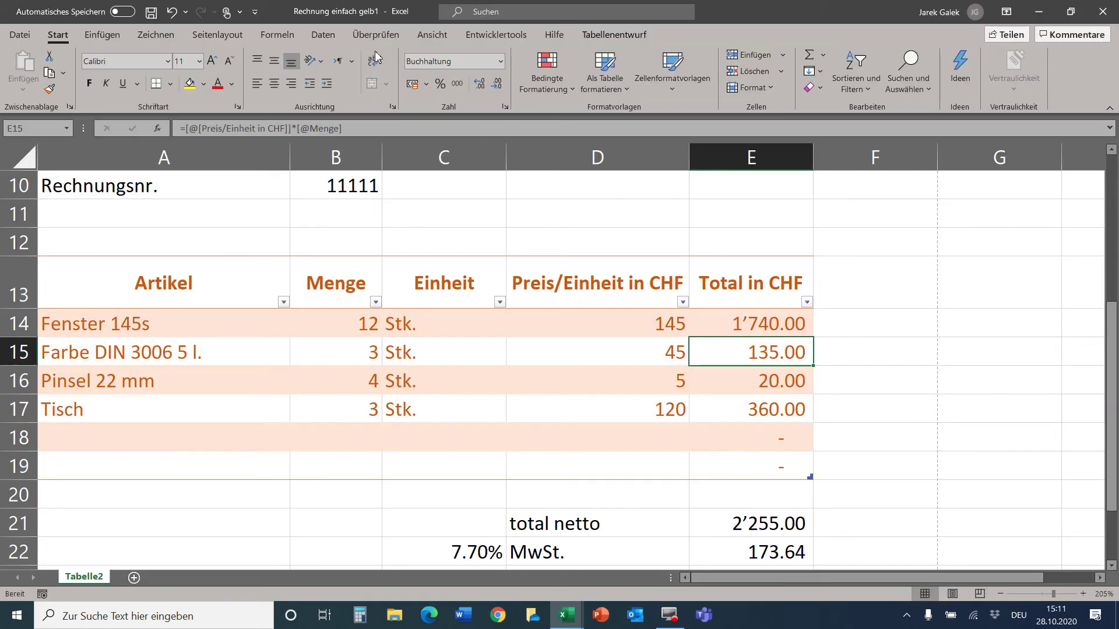
Fit the invoice's print width to 1 Seite and check the page in the print preview
left_click(241, 41)
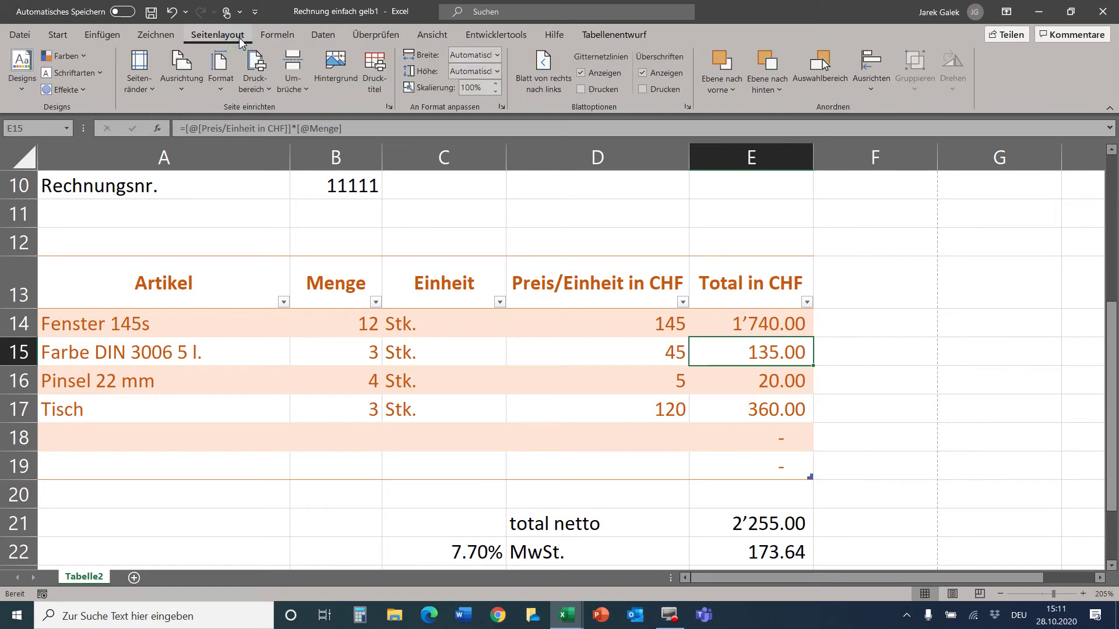
left_click(496, 56)
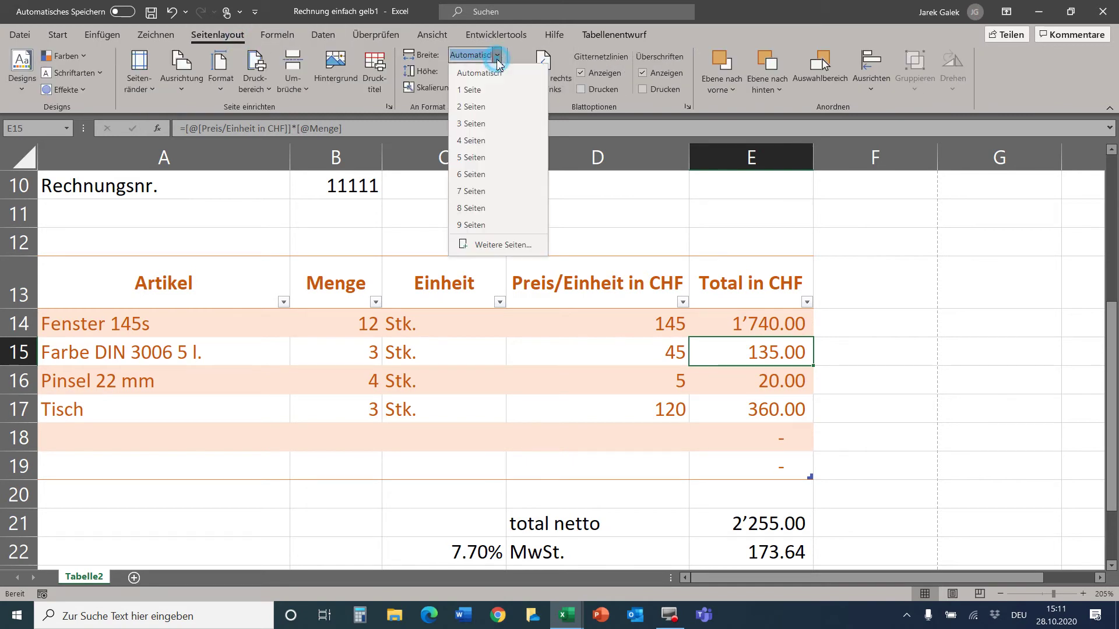
left_click(495, 89)
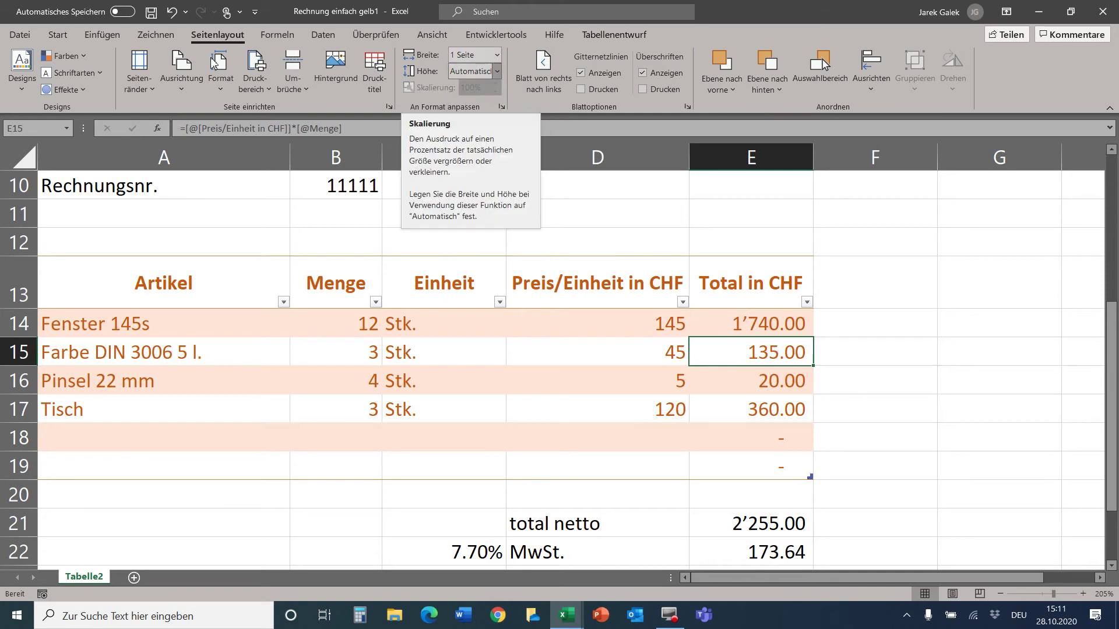
left_click(20, 34)
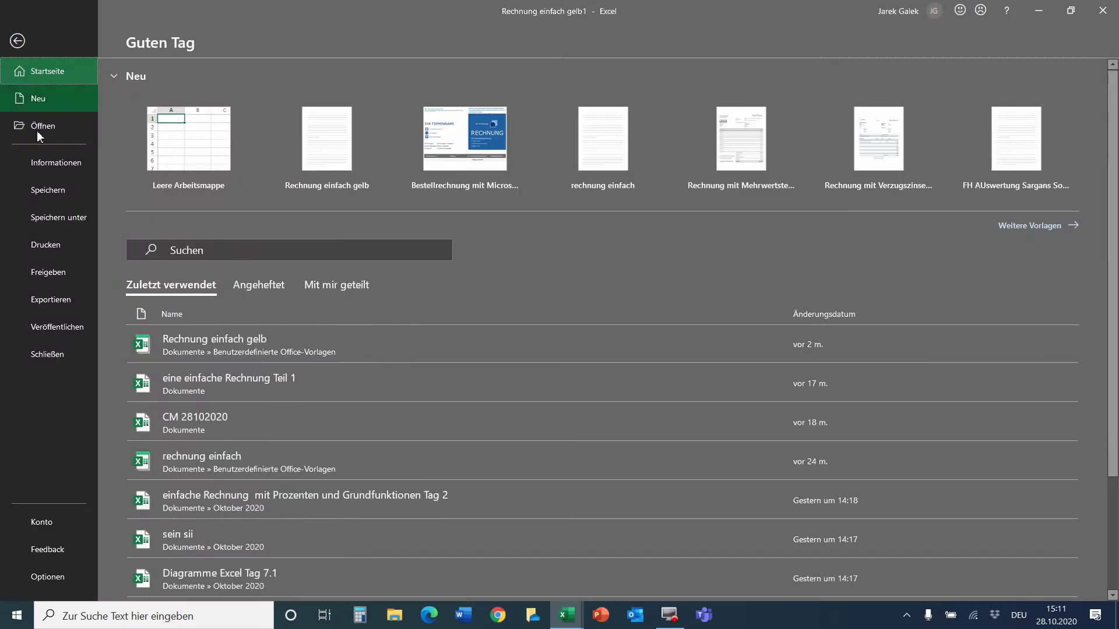
left_click(45, 246)
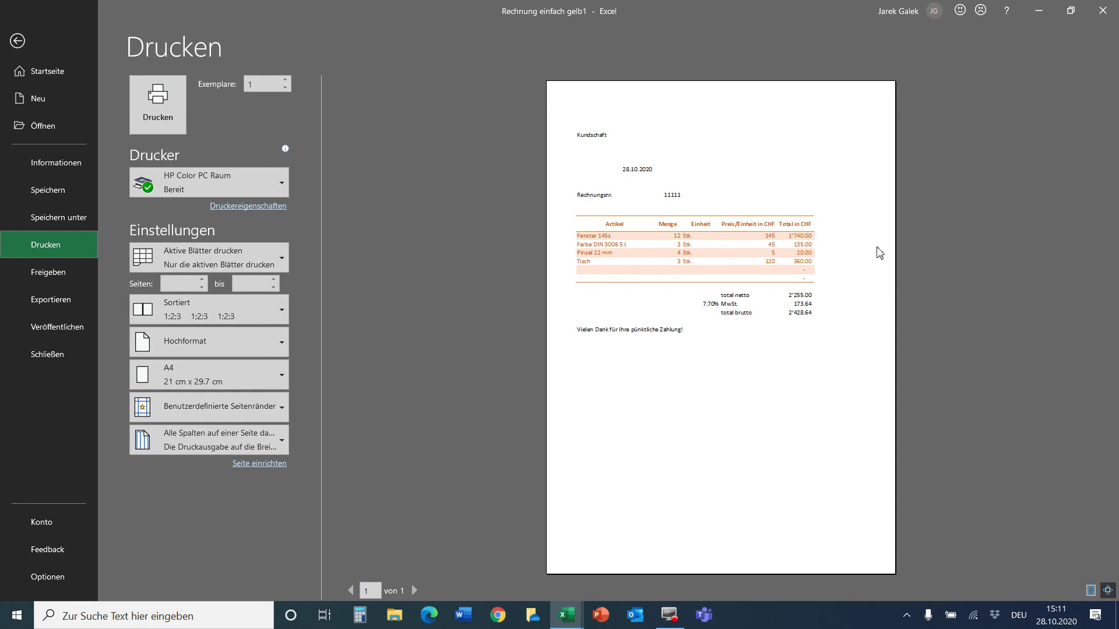
left_click(18, 41)
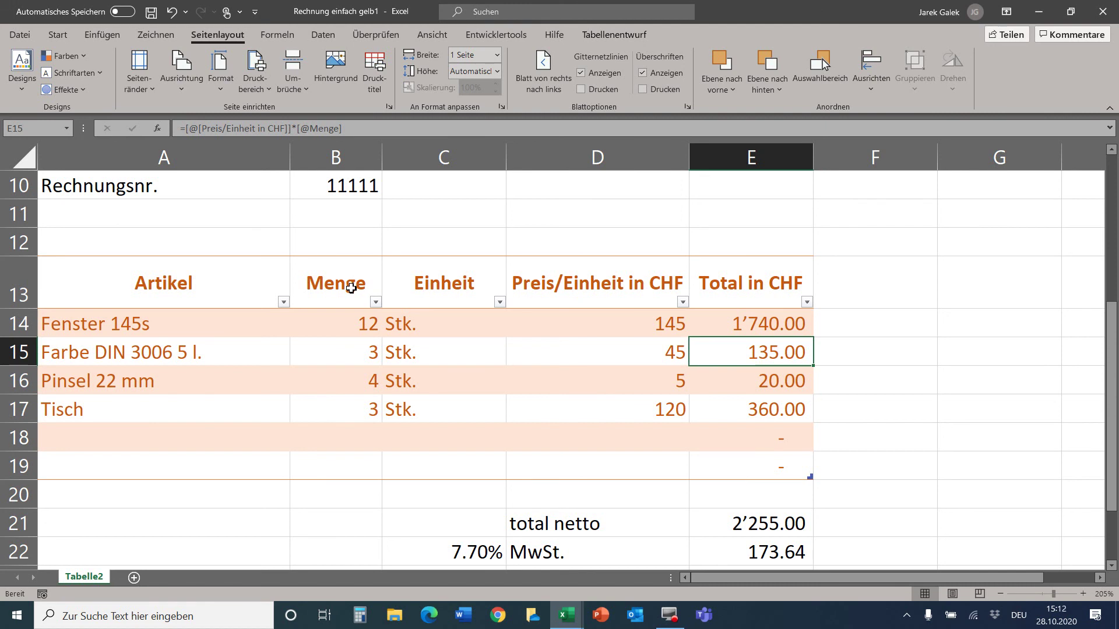
scroll(350, 286, "down", 1)
scroll(350, 291, "down", 1)
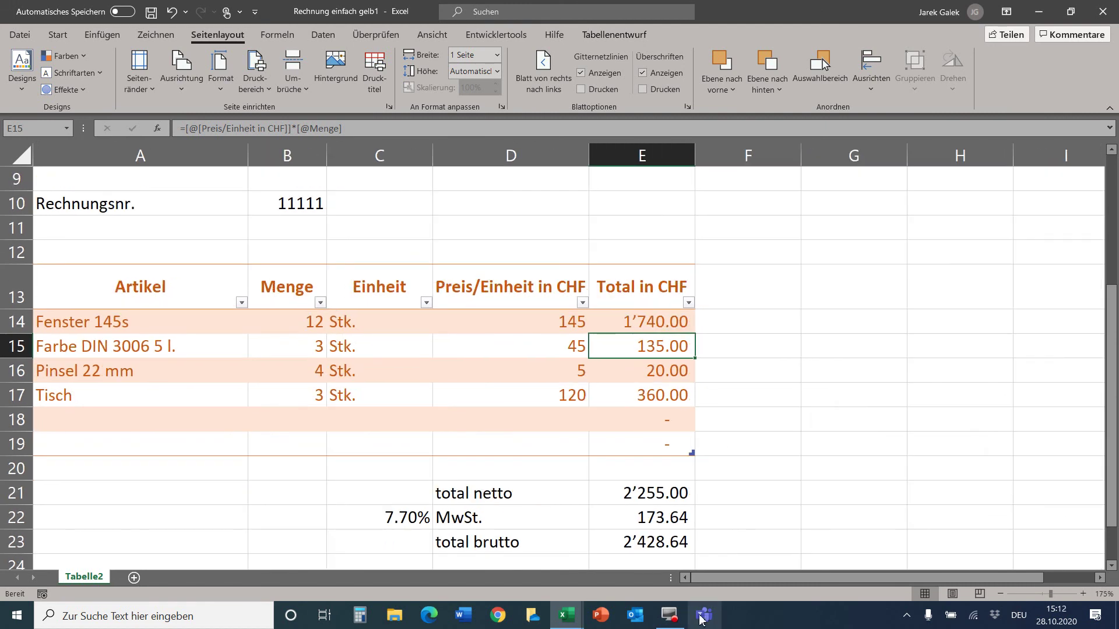